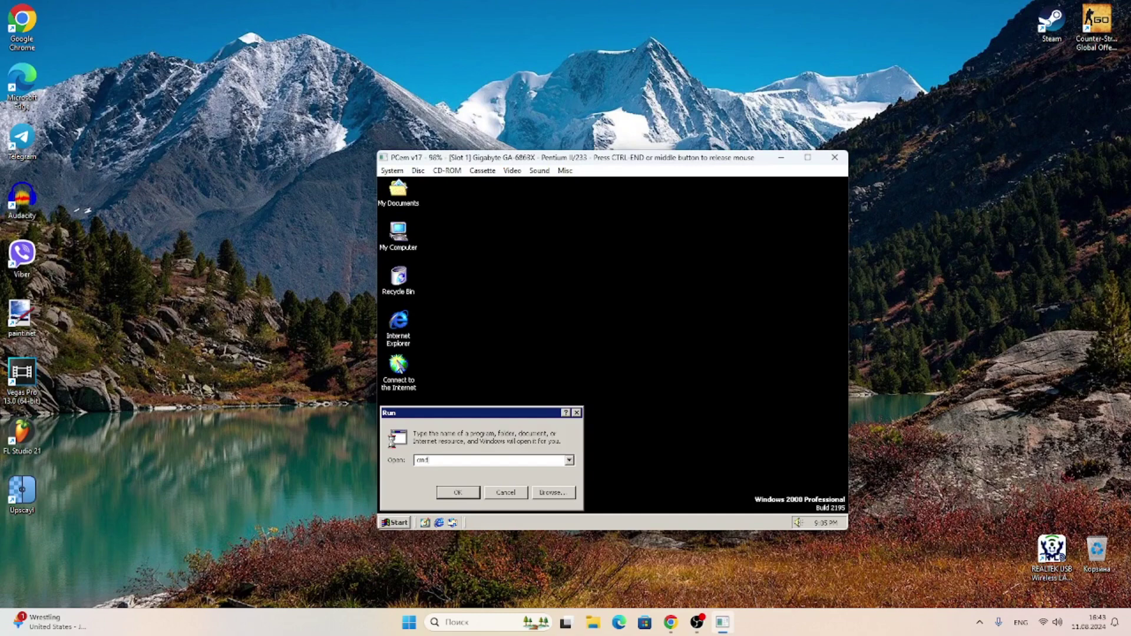
# - Launch cmd from the Run prompt, and run regedit to open the Registry Editor
pyautogui.click(470, 493)
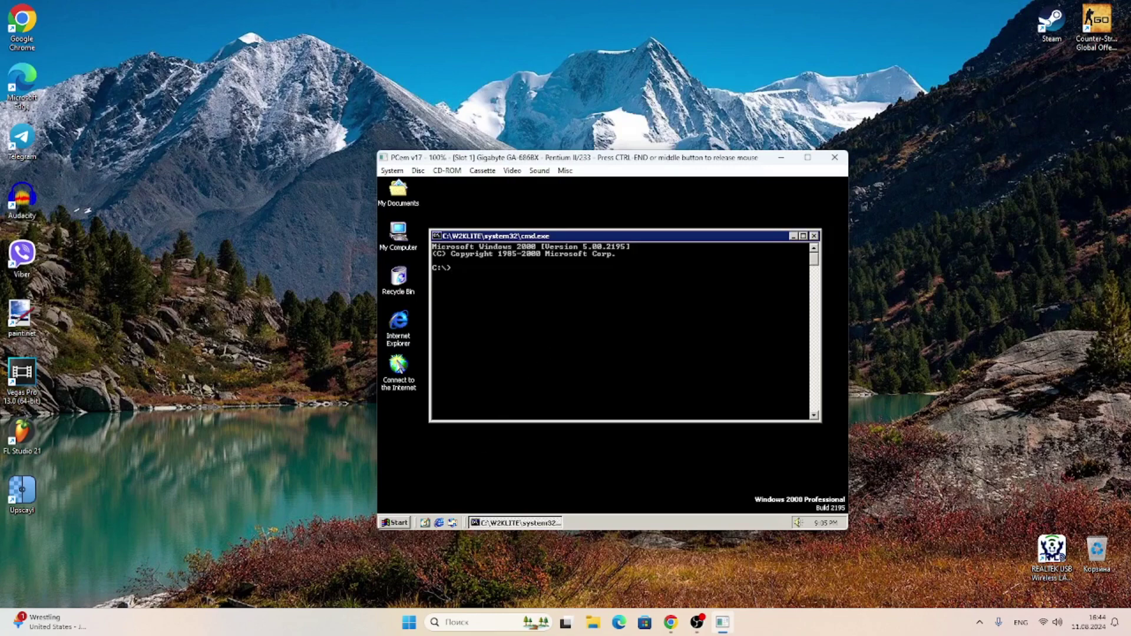
pyautogui.click(393, 523)
pyautogui.click(403, 482)
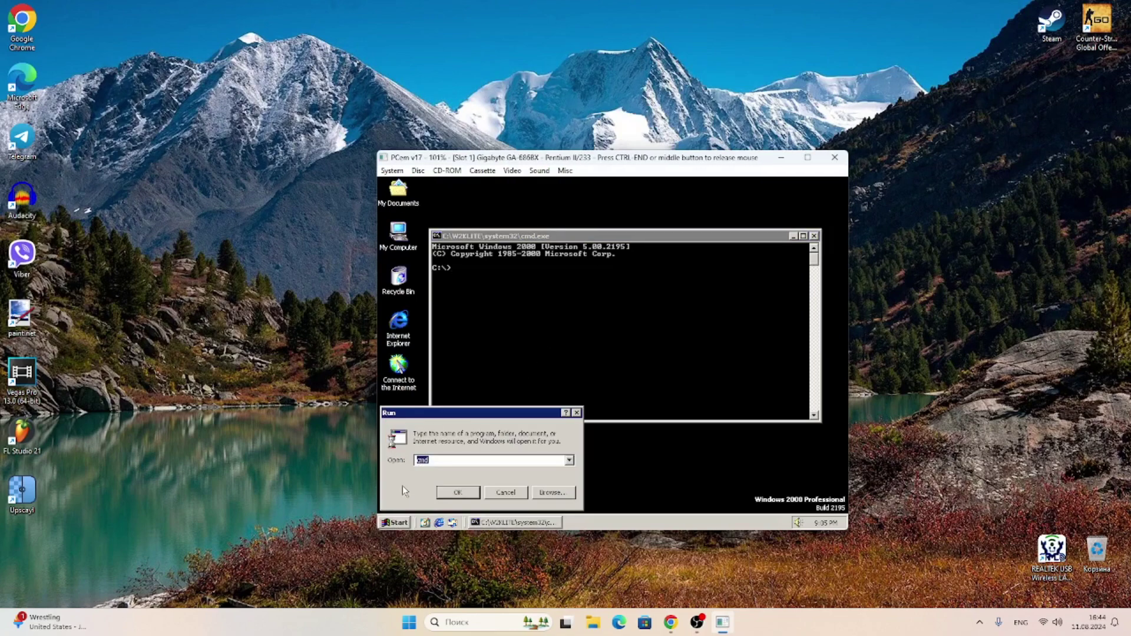
pyautogui.write('regedit')
pyautogui.click(479, 494)
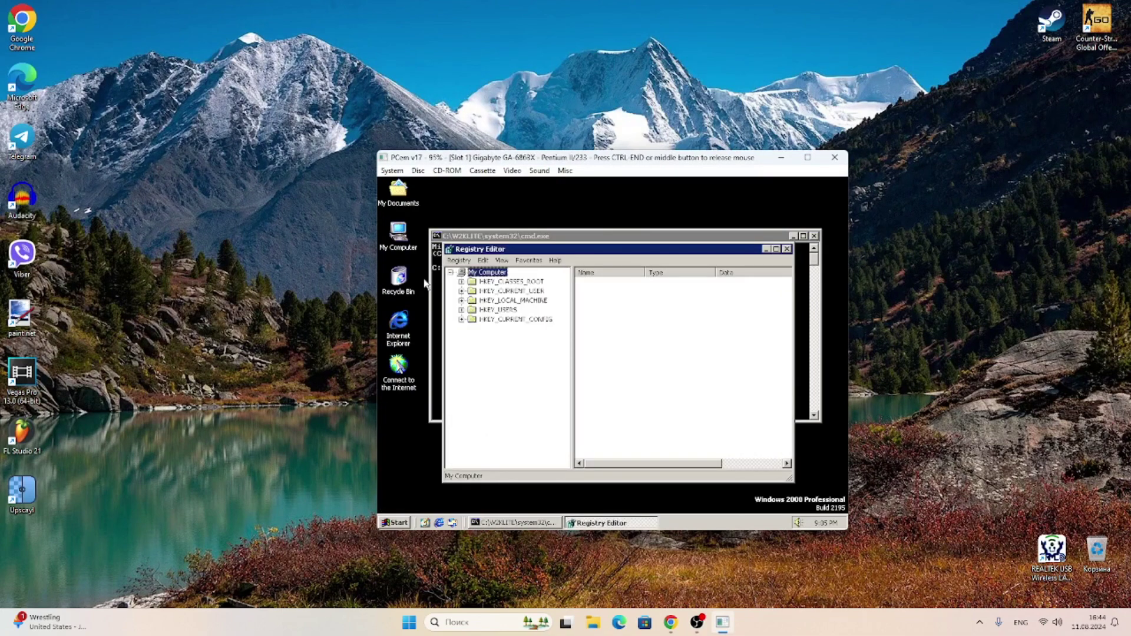
# - Delete the Software and System keys under HKEY_CURRENT_CONFIG
pyautogui.click(462, 320)
pyautogui.click(473, 329)
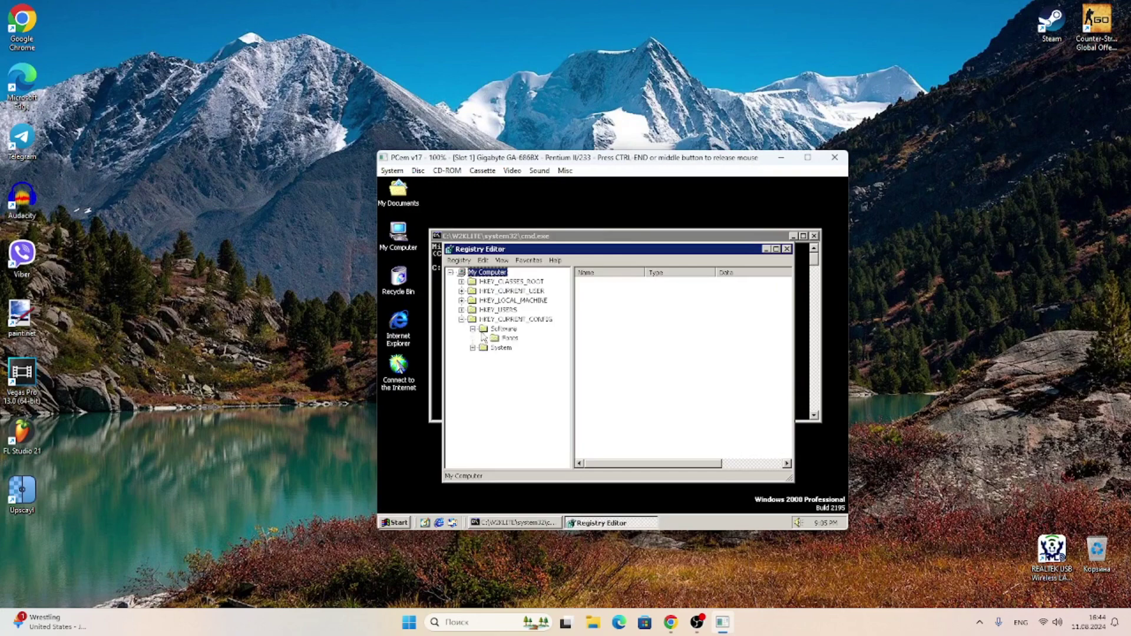
pyautogui.rightClick(502, 331)
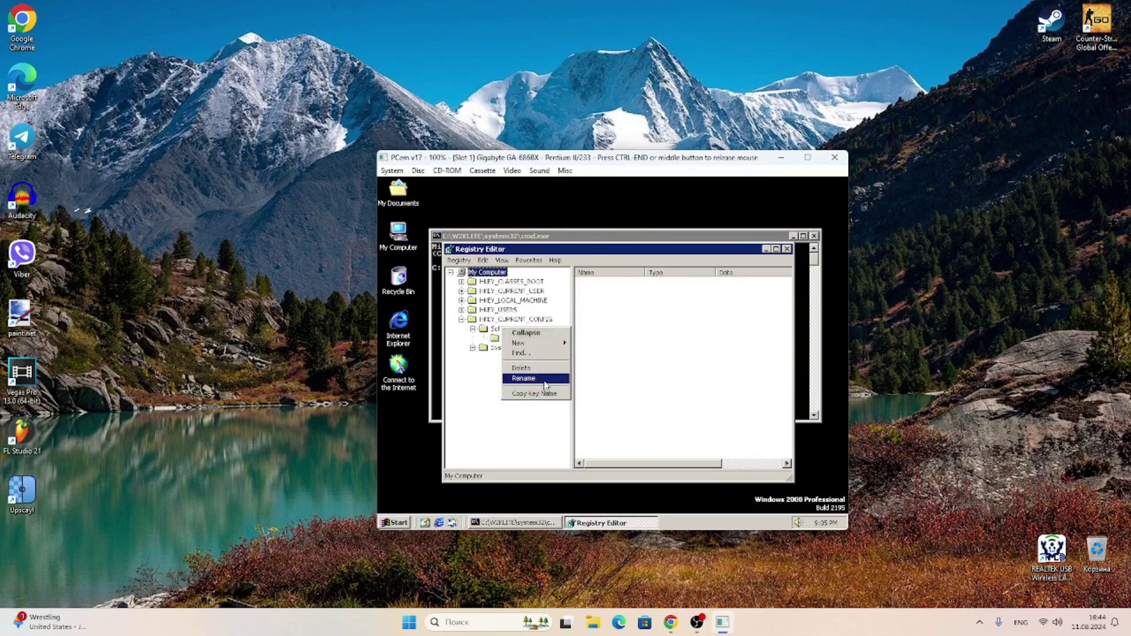
pyautogui.click(531, 368)
pyautogui.click(589, 378)
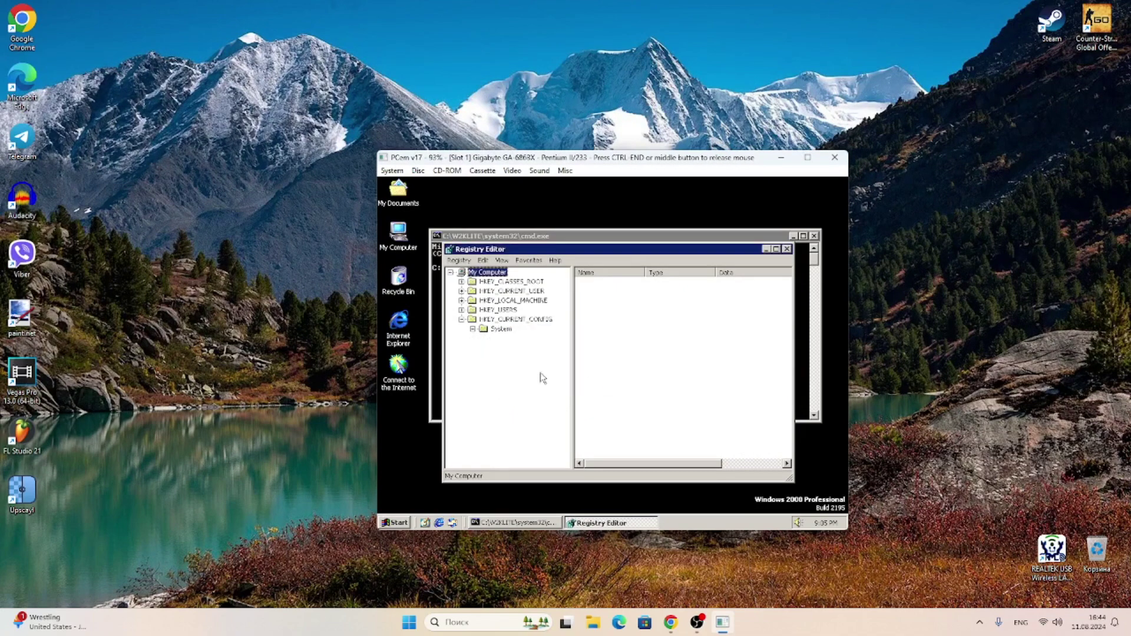
pyautogui.click(500, 329)
pyautogui.press('Delete')
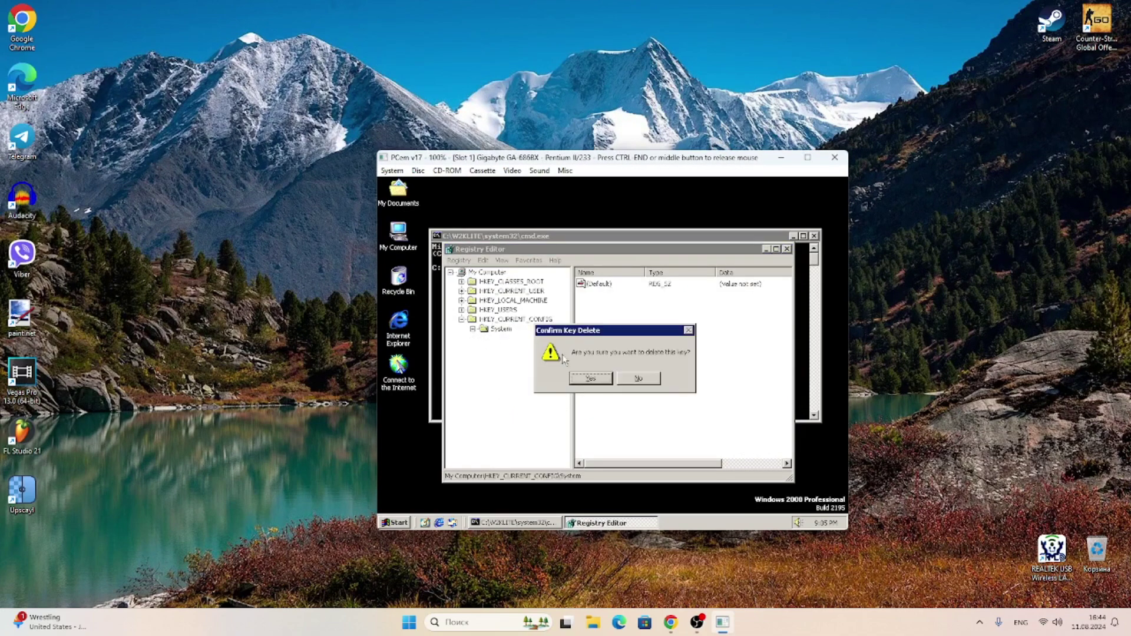
pyautogui.click(590, 378)
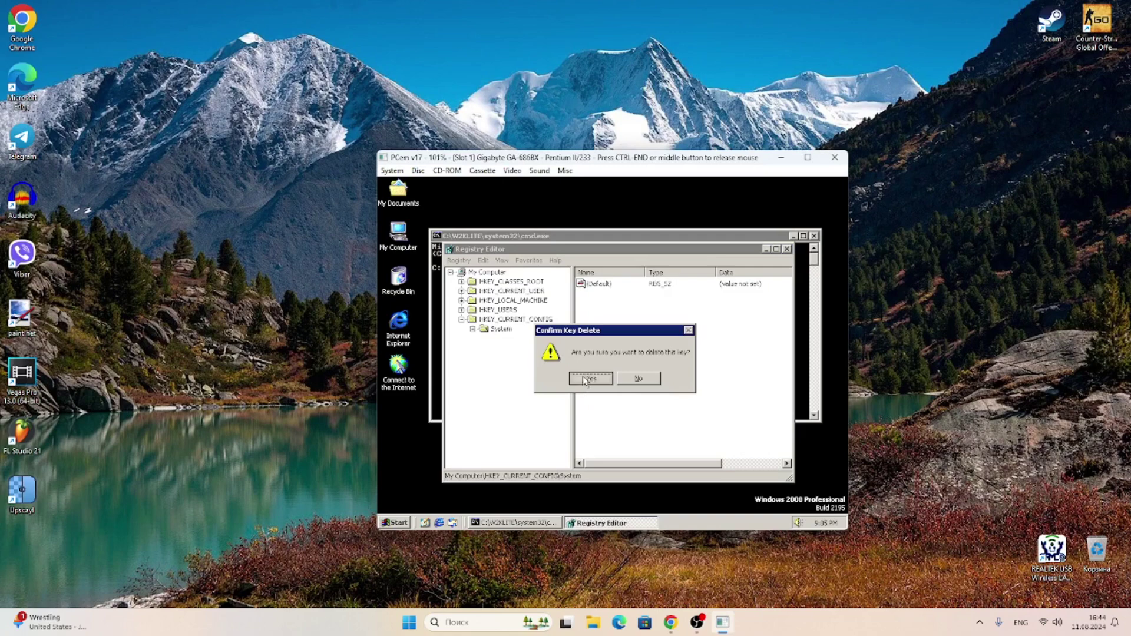
# - Try to delete the .DEFAULT key under HKEY_USERS, and collapse that branch
pyautogui.click(462, 310)
pyautogui.click(508, 319)
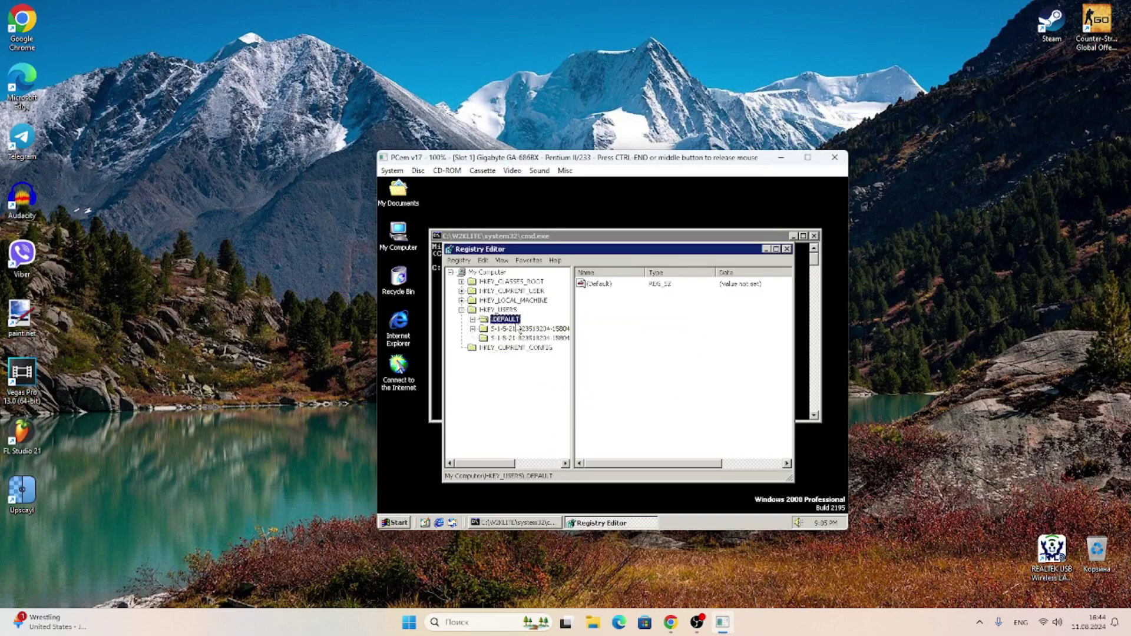
pyautogui.press('Delete')
pyautogui.click(590, 379)
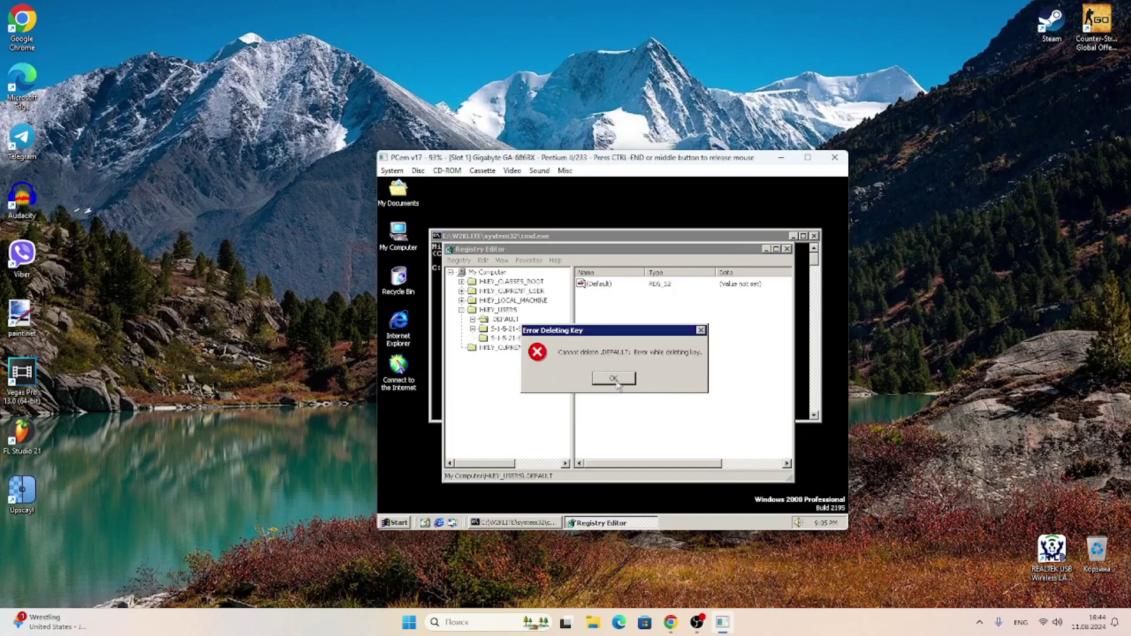
pyautogui.click(619, 380)
pyautogui.click(462, 311)
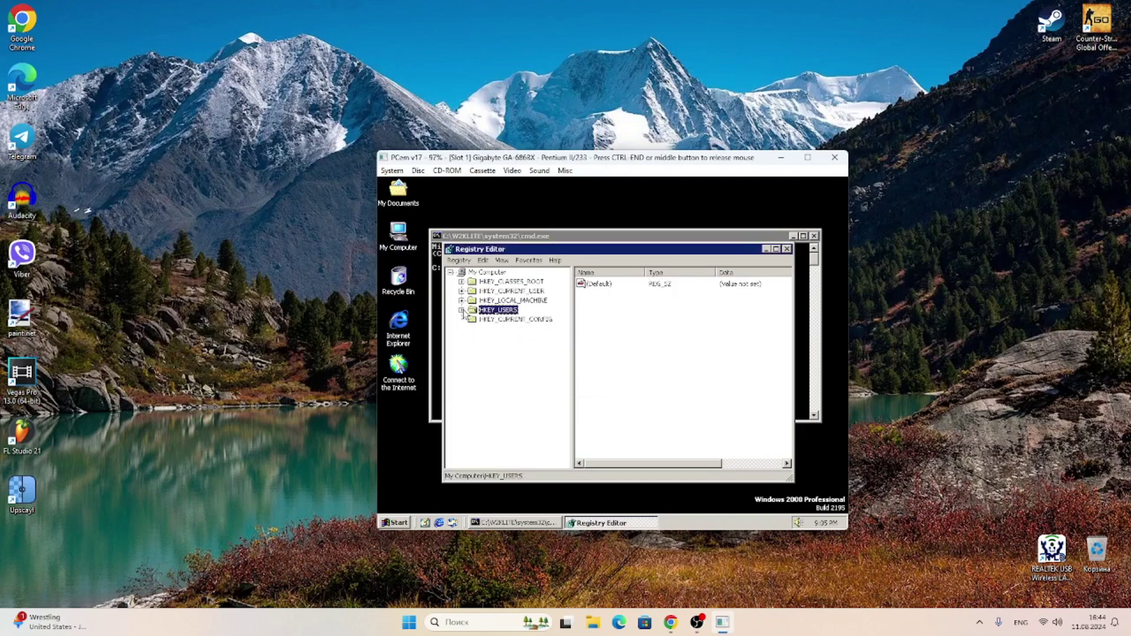
# - Delete the innermost subkey of HKEY_LOCAL_MACHINE\HARDWARE\ACPI\DSDT\GBT___\AWRDACPI
pyautogui.click(462, 301)
pyautogui.click(473, 309)
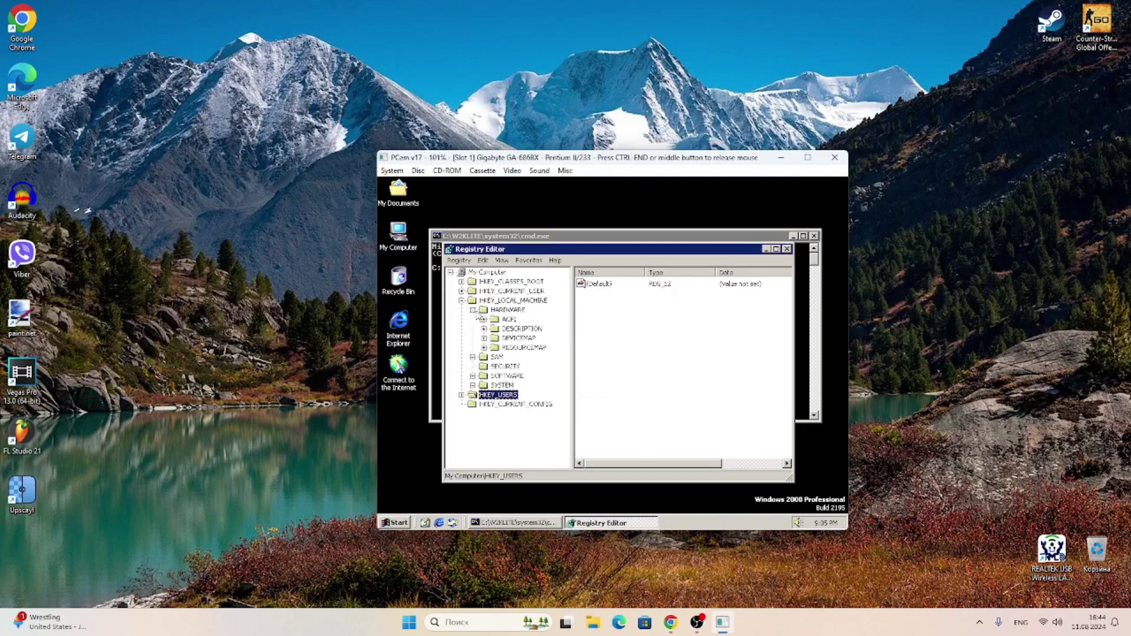
pyautogui.click(484, 319)
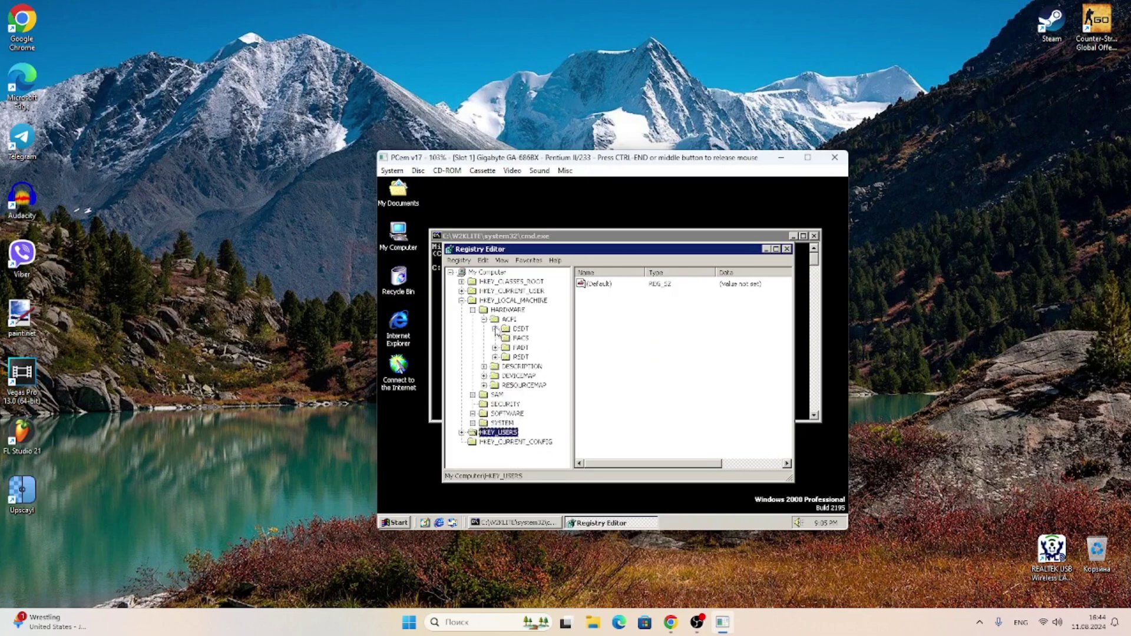
pyautogui.click(495, 328)
pyautogui.click(506, 338)
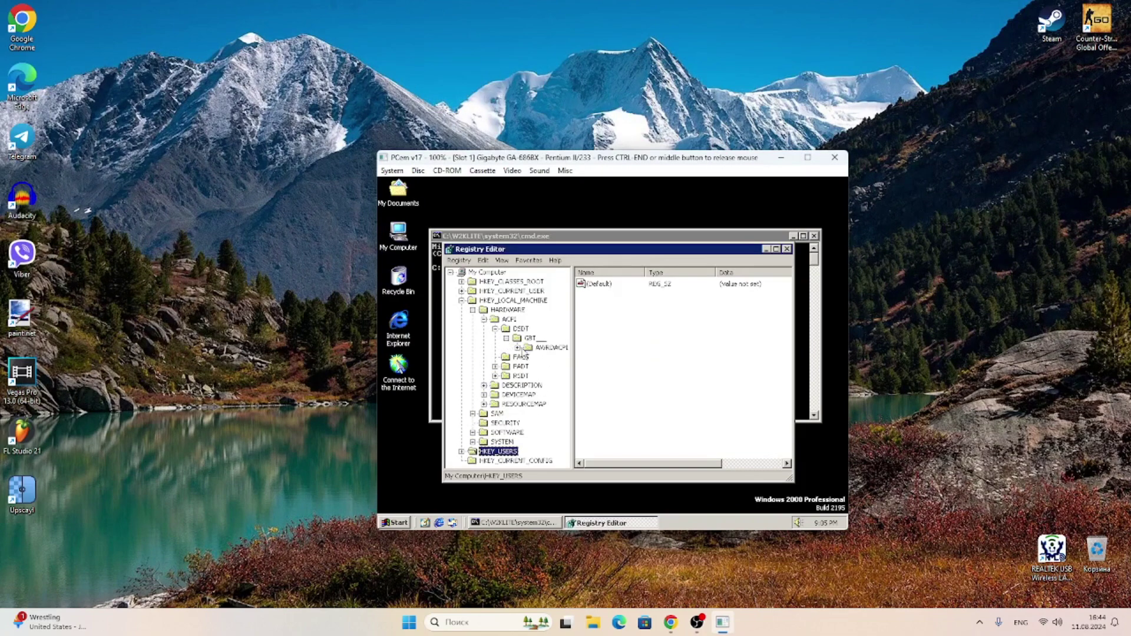
pyautogui.click(517, 347)
pyautogui.click(551, 357)
pyautogui.press('Delete')
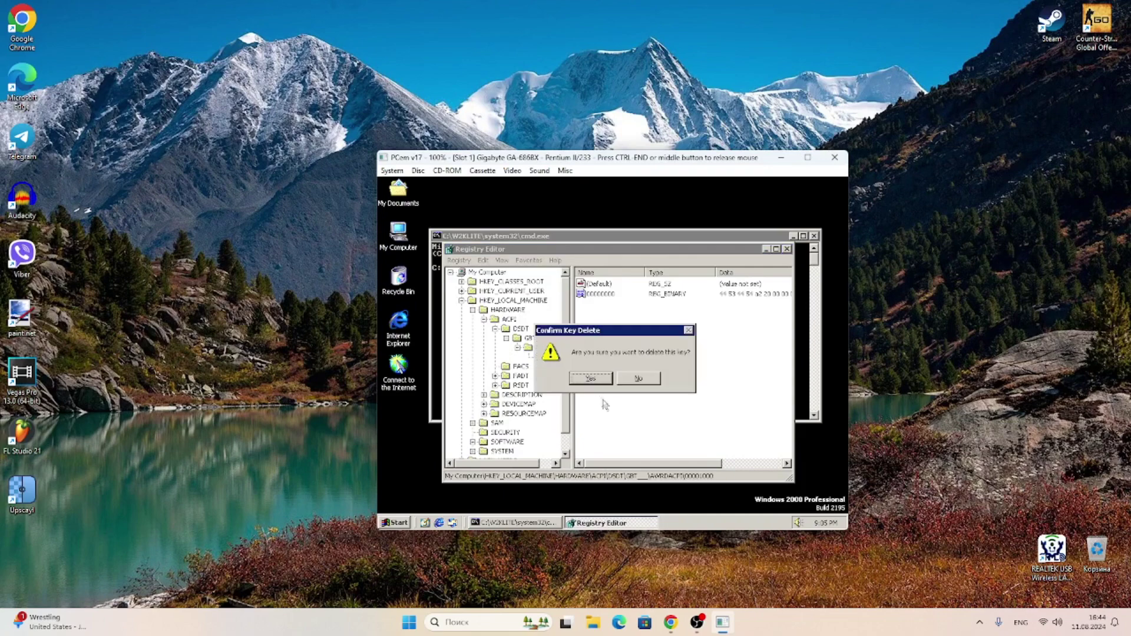
pyautogui.click(591, 379)
# - Delete the remaining AWRDACPI and GBT___ keys and their parent DSDT key under ACPI
pyautogui.press('Delete')
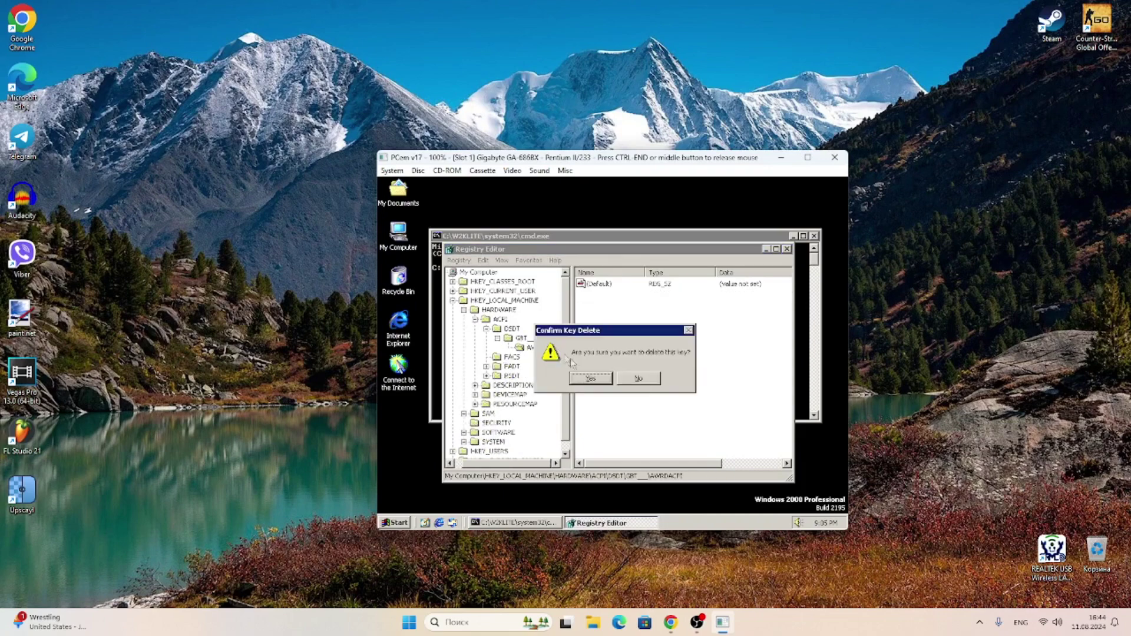
pyautogui.click(589, 379)
pyautogui.press('Delete')
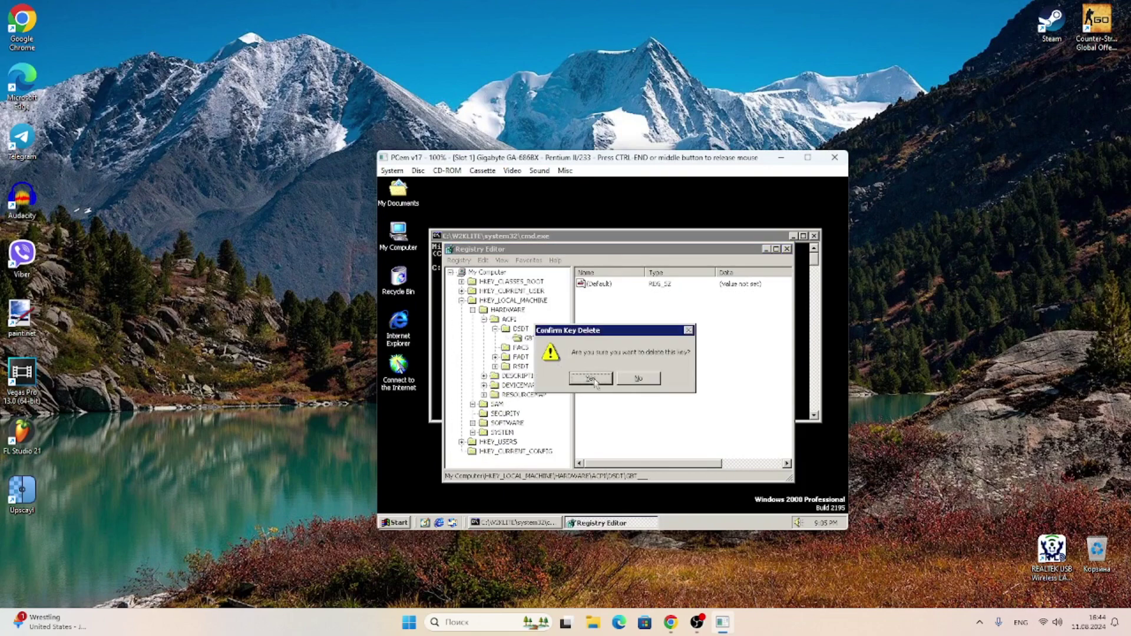
pyautogui.press('Return')
pyautogui.press('Delete')
pyautogui.click(589, 378)
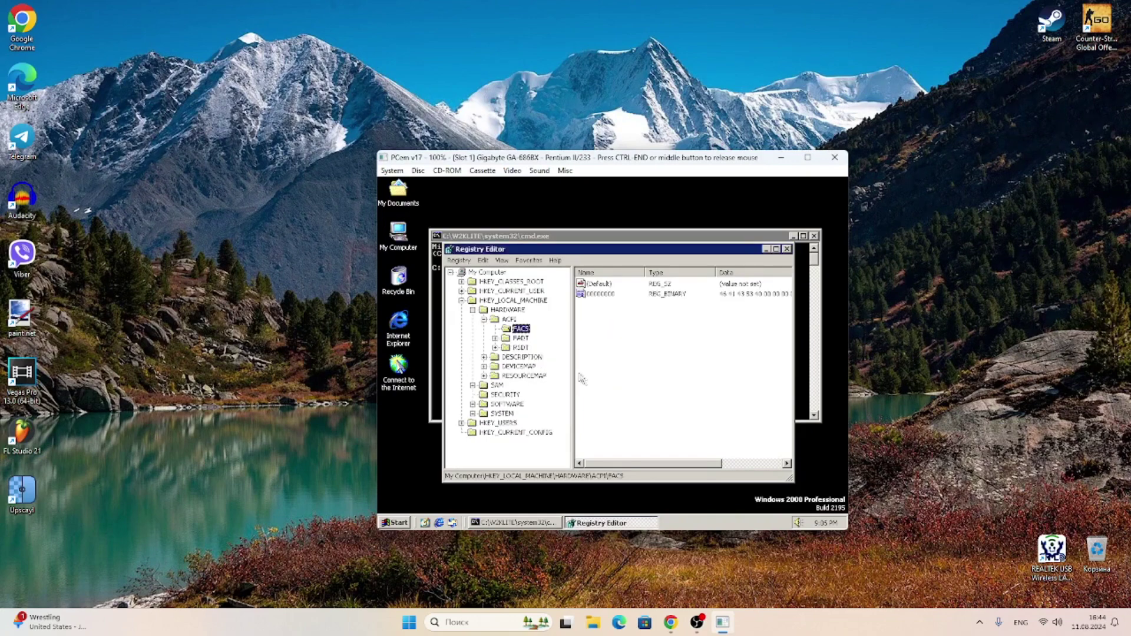
# - Delete the FACS key under HARDWARE\ACPI
pyautogui.press('Delete')
pyautogui.click(574, 380)
pyautogui.press('Delete')
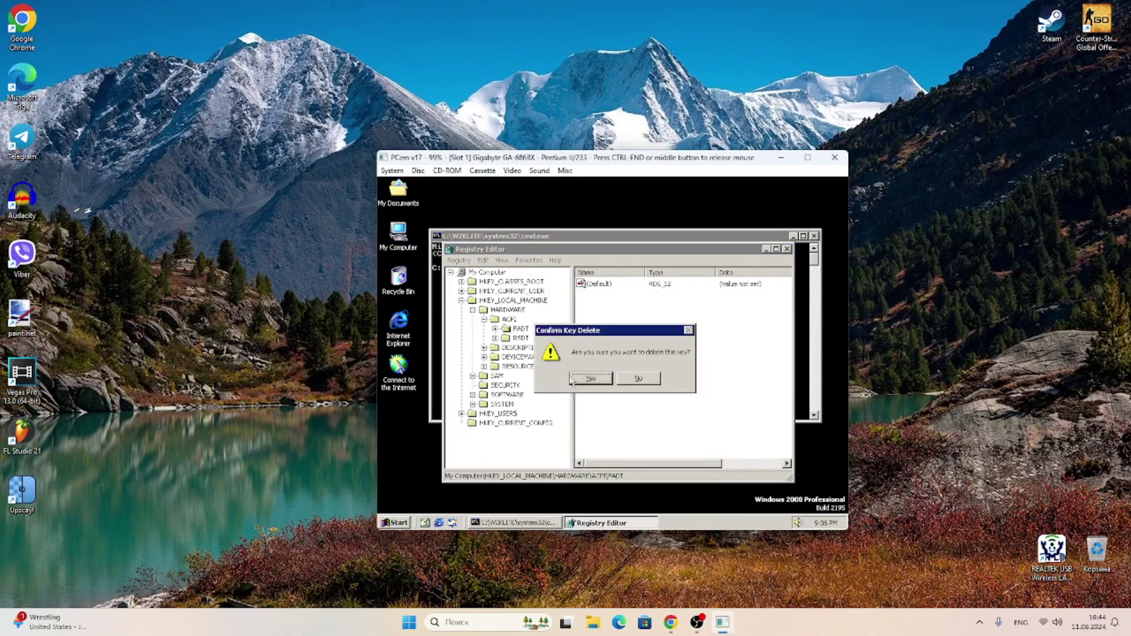
pyautogui.click(644, 376)
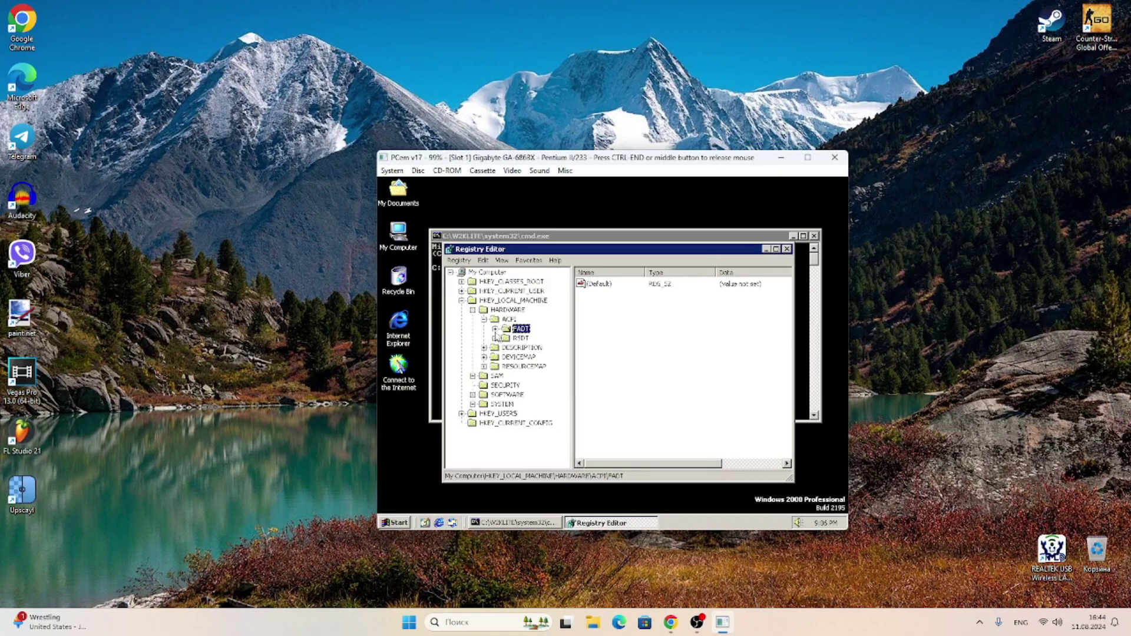
# - Delete the innermost subkey of ACPI\FADT\GBT___\AWRDACPI
pyautogui.click(495, 330)
pyautogui.click(506, 339)
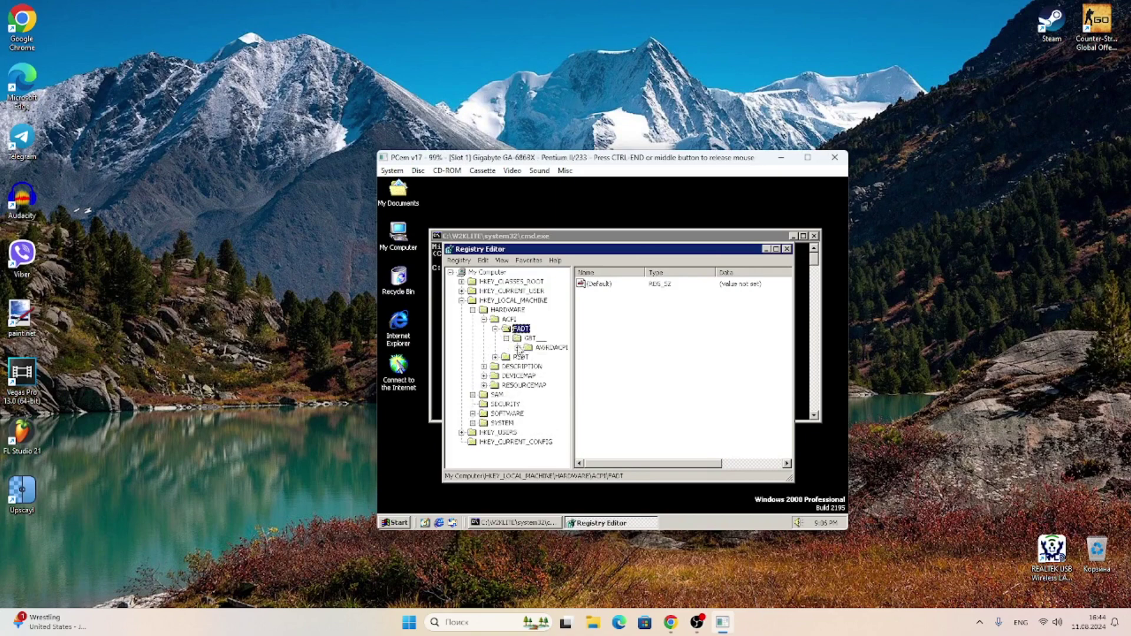
pyautogui.click(517, 348)
pyautogui.click(552, 357)
pyautogui.press('Delete')
pyautogui.click(591, 378)
# - Delete the remaining AWRDACPI and GBT___ keys and their parent FADT key under ACPI
pyautogui.press('Delete')
pyautogui.click(593, 379)
pyautogui.press('Delete')
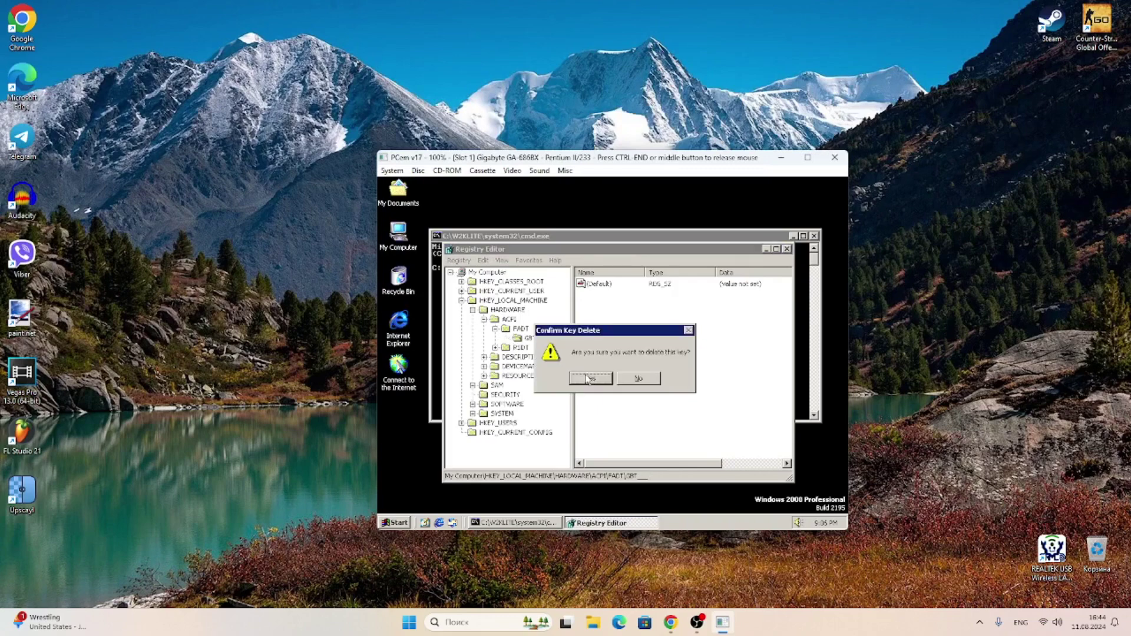
pyautogui.click(587, 379)
pyautogui.press('Delete')
pyautogui.click(587, 378)
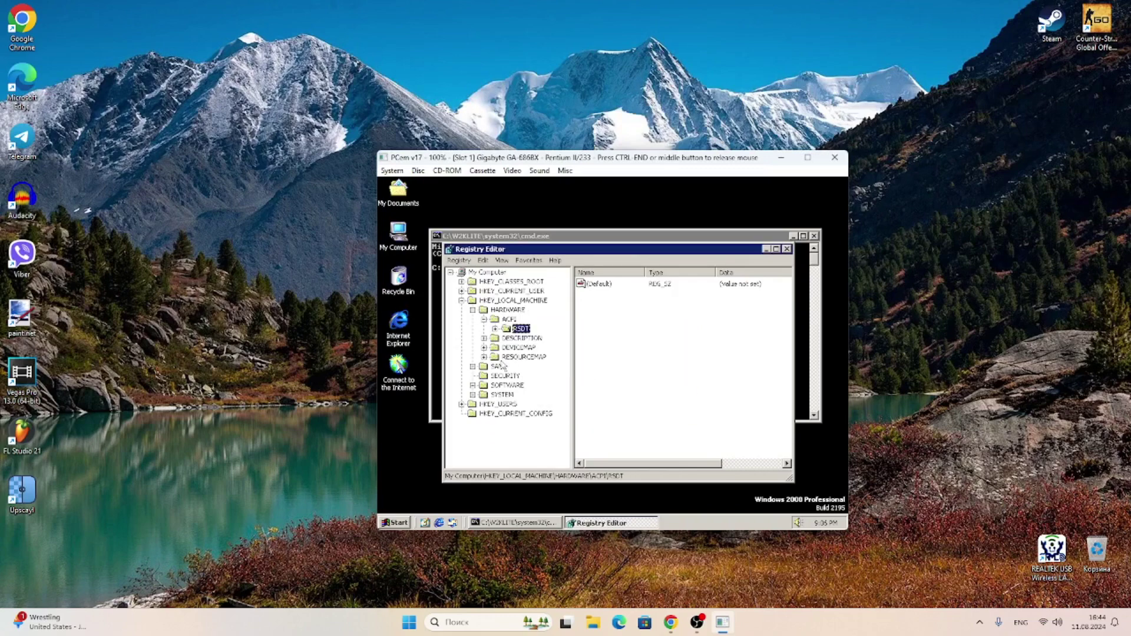
# - Delete the innermost subkey of ACPI\RSDT\GBT___\AWRDACPI
pyautogui.click(495, 328)
pyautogui.click(506, 338)
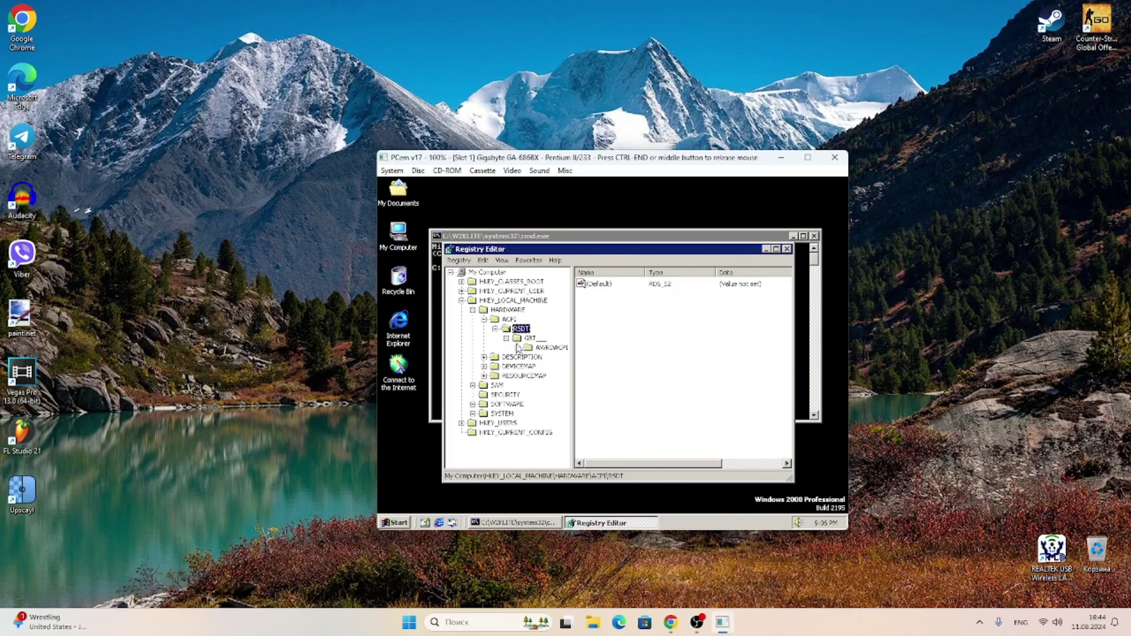
pyautogui.click(518, 347)
pyautogui.click(543, 358)
pyautogui.press('Delete')
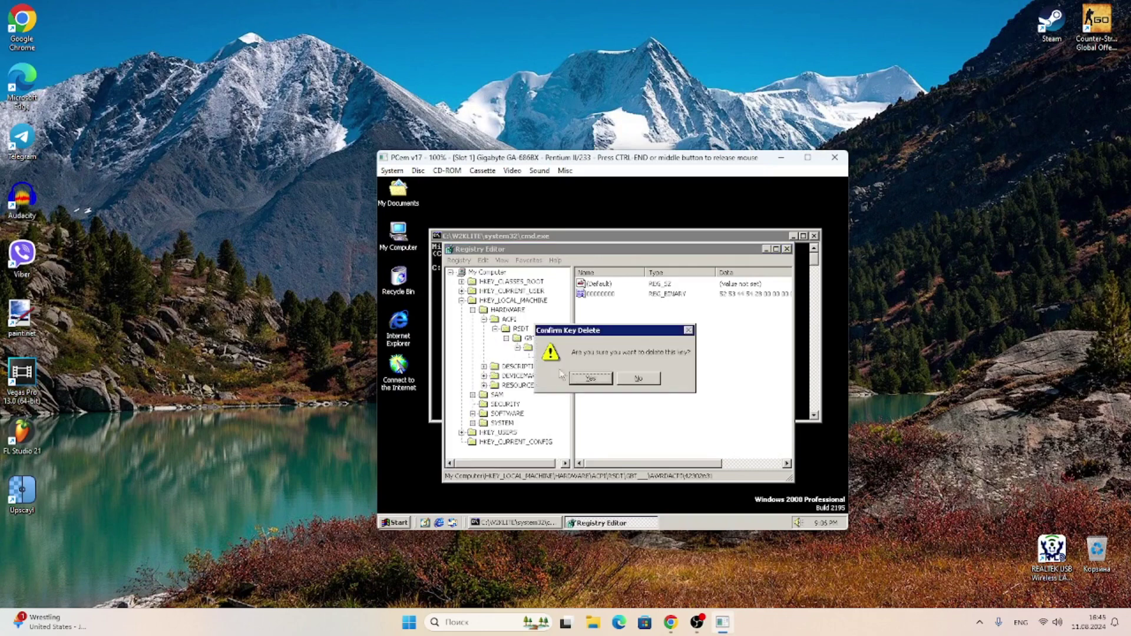
pyautogui.click(589, 379)
# - Delete the rest of the RSDT branch from AWRDACPI upward, including the parent ACPI key under HARDWARE
pyautogui.press('Delete')
pyautogui.click(587, 379)
pyautogui.press('Delete')
pyautogui.click(587, 379)
pyautogui.press('Delete')
pyautogui.click(588, 379)
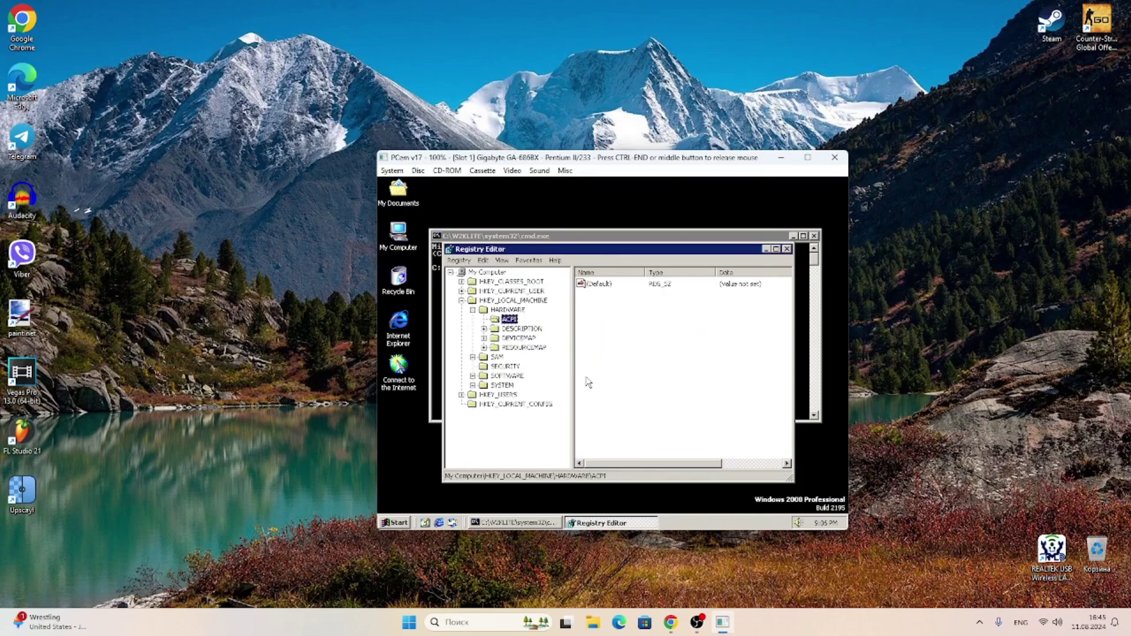
pyautogui.press('Delete')
pyautogui.click(586, 380)
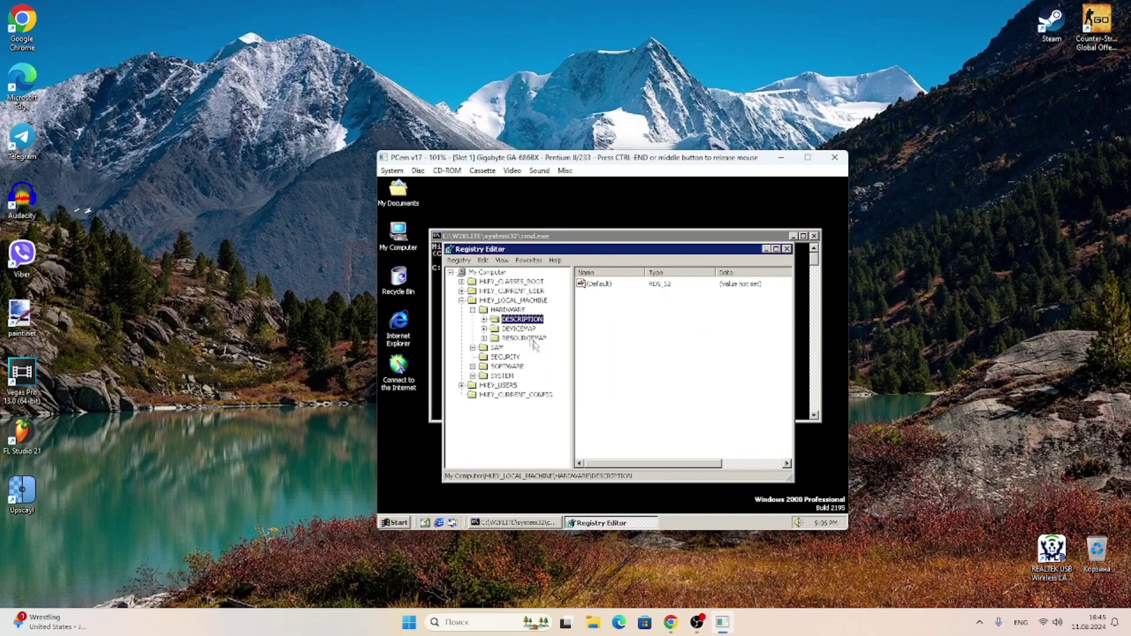
# - Expand HARDWARE\DESCRIPTION\System with its subkeys and delete key 0 under CentralProcessor
pyautogui.click(484, 319)
pyautogui.click(495, 328)
pyautogui.click(506, 338)
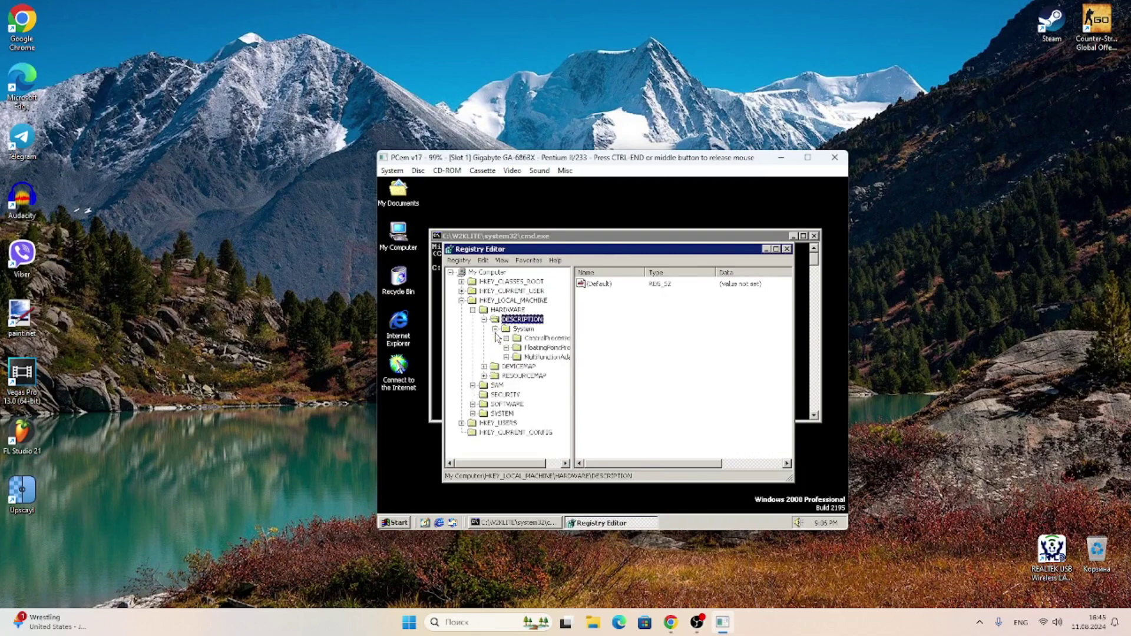
pyautogui.click(506, 357)
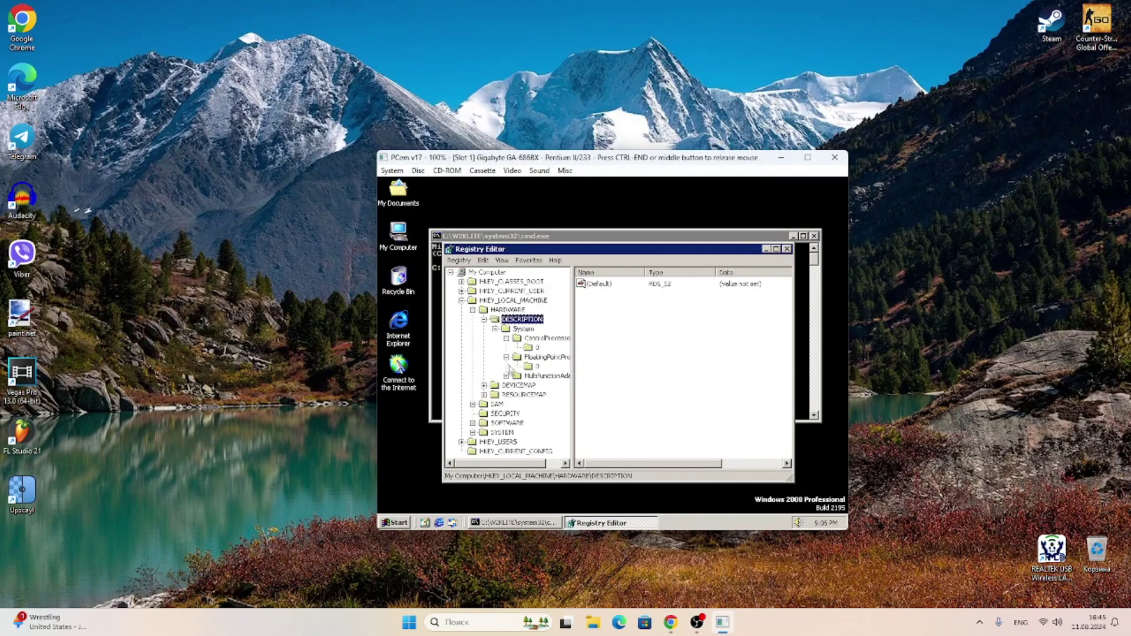
pyautogui.click(507, 376)
pyautogui.click(528, 348)
pyautogui.press('Delete')
pyautogui.click(589, 379)
# - Delete the CentralProcessor, FloatingPointProcessor and MultifunctionAdapter keys under DESCRIPTION\System
pyautogui.press('Delete')
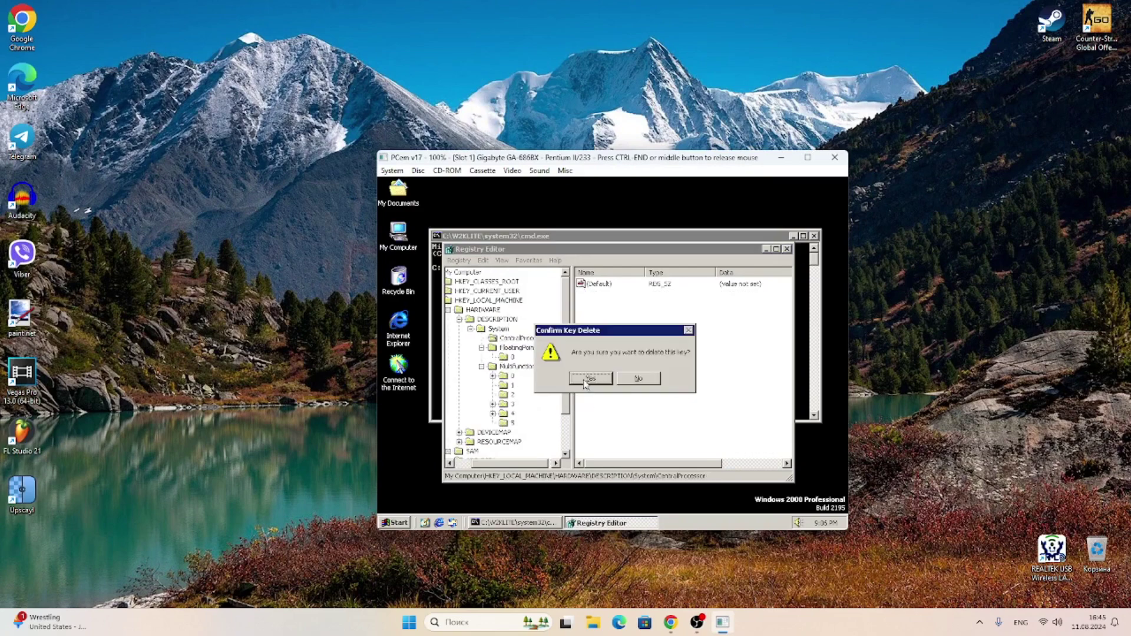
pyautogui.click(586, 379)
pyautogui.press('Delete')
pyautogui.click(578, 380)
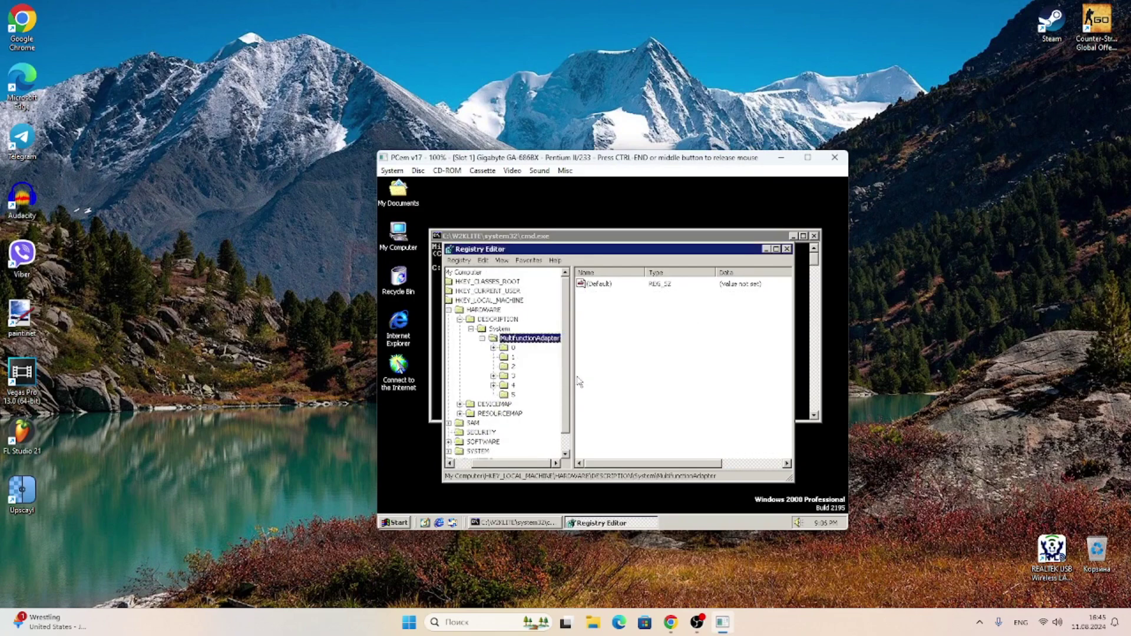
pyautogui.press('Delete')
pyautogui.click(578, 379)
# - Delete the emptied System key and its parent DESCRIPTION key under HARDWARE
pyautogui.press('Delete')
pyautogui.click(581, 380)
pyautogui.press('Delete')
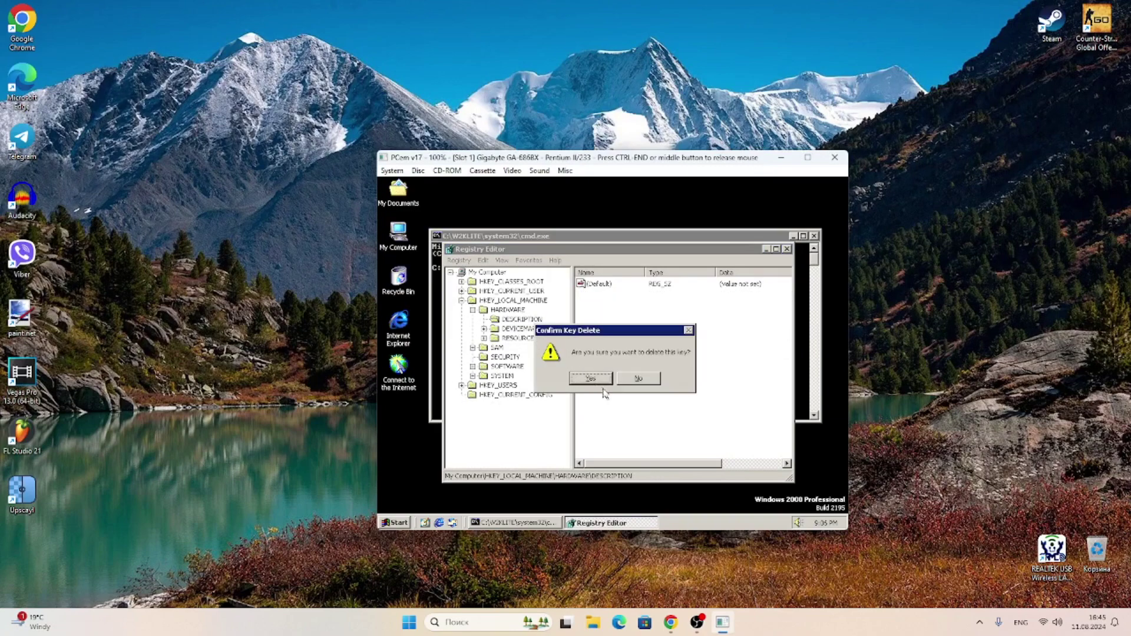
pyautogui.click(590, 379)
# - Expand the DEVICEMAP key under HARDWARE and delete its KeyboardClass subkey
pyautogui.click(483, 320)
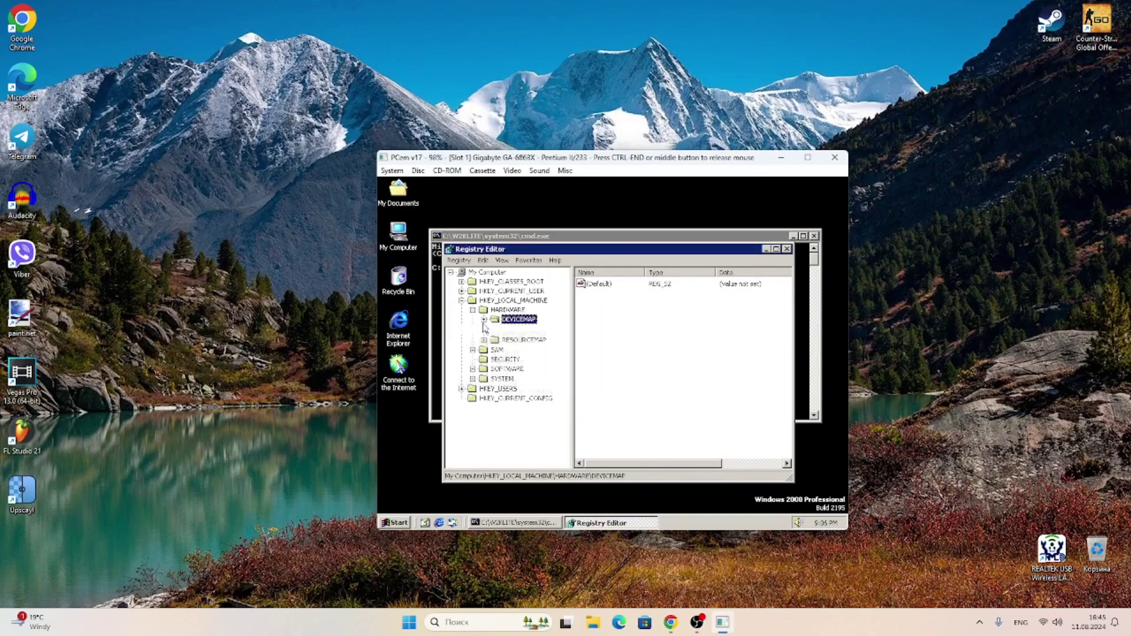
pyautogui.click(529, 337)
pyautogui.click(529, 331)
pyautogui.press('Delete')
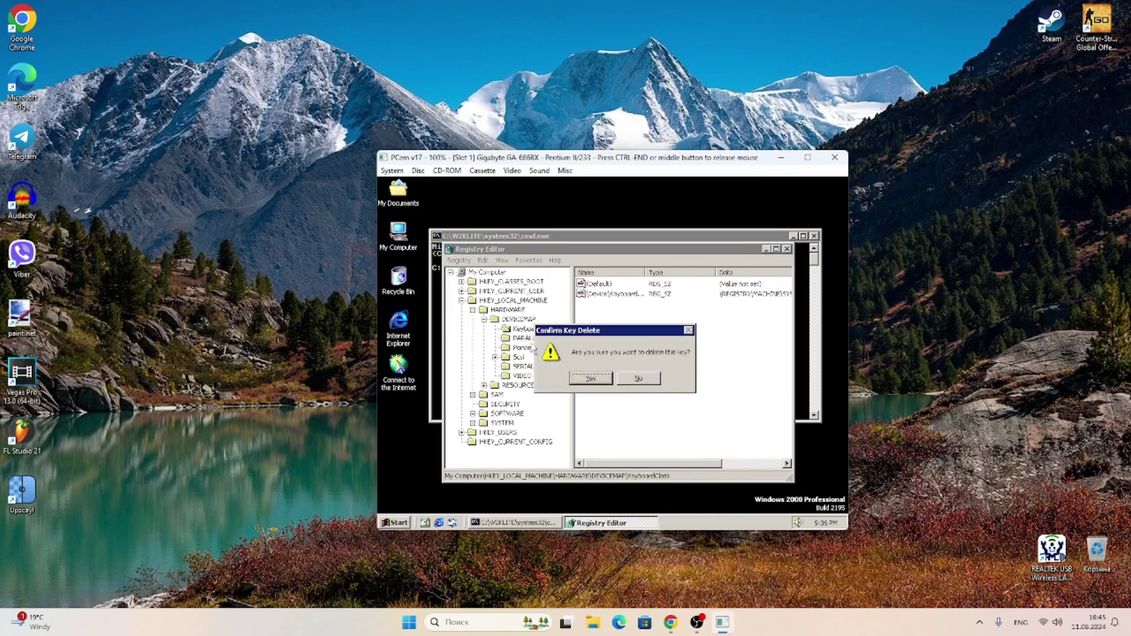
pyautogui.click(590, 379)
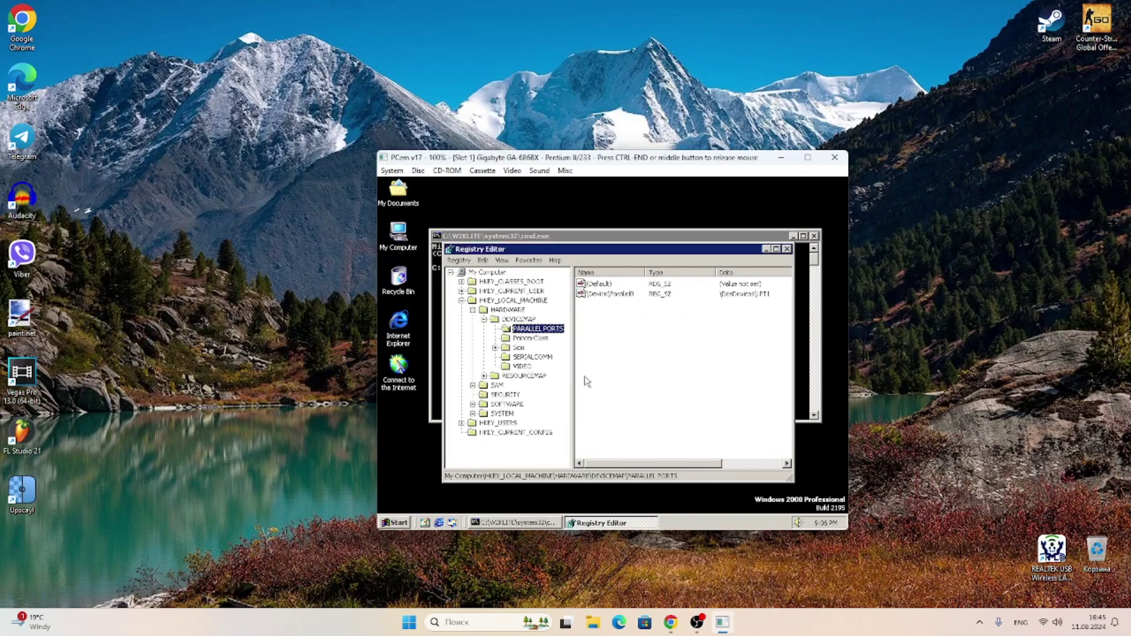
# - Delete the PARALLEL PORTS, PointerClass, Scsi, SERIALCOMM and VIDEO keys under DEVICEMAP, and the emptied DEVICEMAP key itself
pyautogui.press('Delete')
pyautogui.click(590, 379)
pyautogui.press('Delete')
pyautogui.click(590, 379)
pyautogui.press('Delete')
pyautogui.click(590, 378)
pyautogui.press('Delete')
pyautogui.click(590, 378)
pyautogui.press('Delete')
pyautogui.click(590, 378)
pyautogui.press('Delete')
pyautogui.click(587, 381)
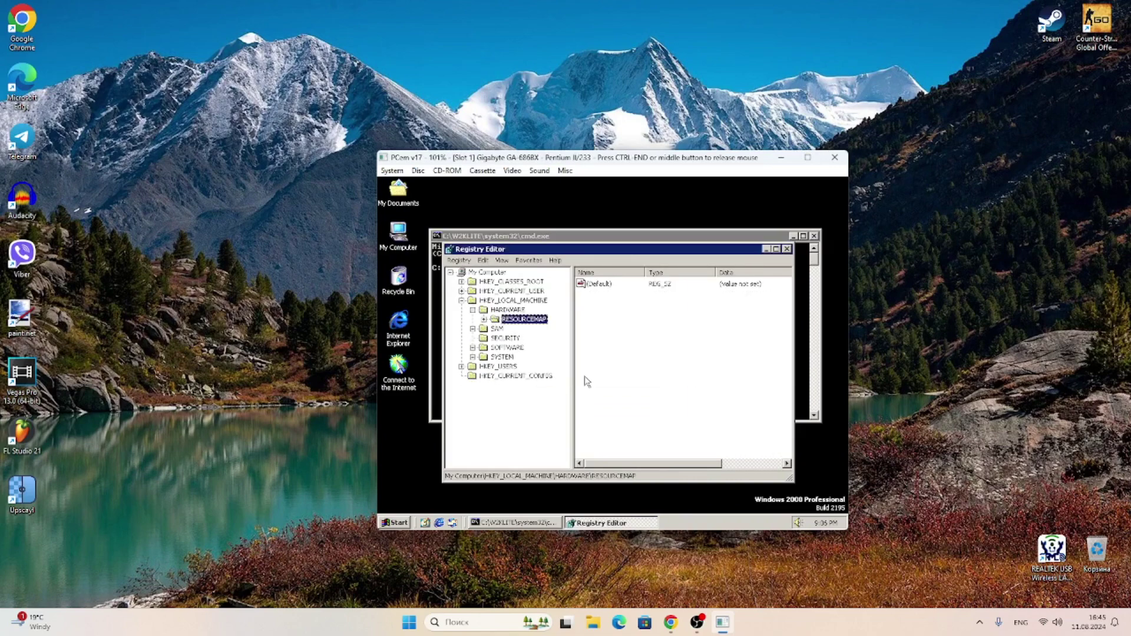
# - Delete the RESOURCEMAP key under HARDWARE and try to delete the HARDWARE key itself
pyautogui.press('Delete')
pyautogui.click(587, 380)
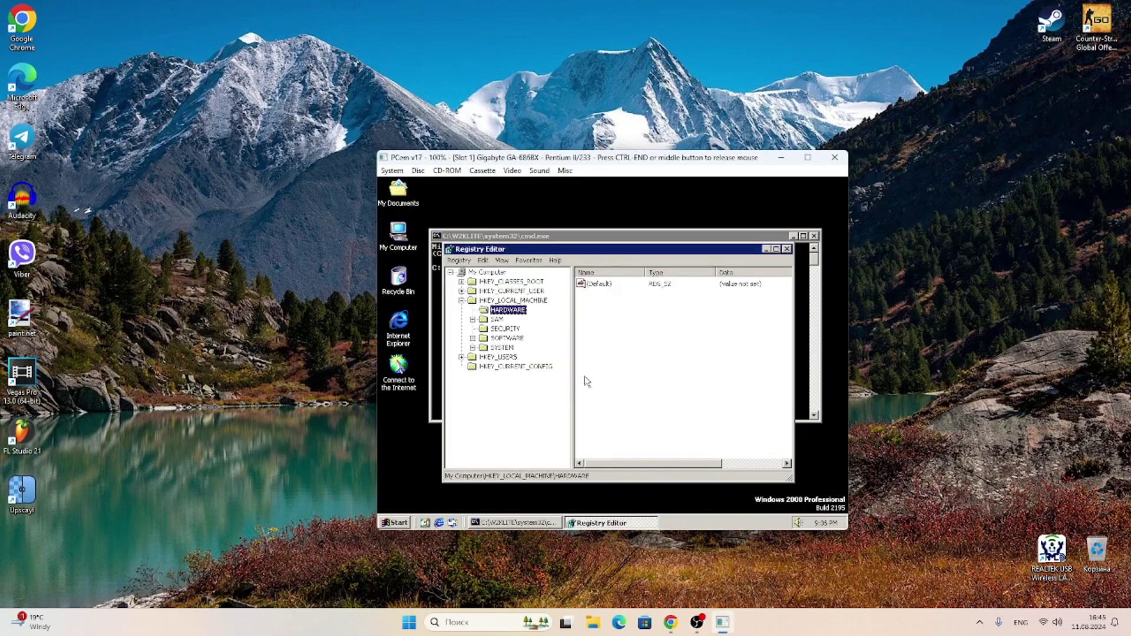
pyautogui.press('Delete')
pyautogui.click(587, 380)
pyautogui.click(619, 378)
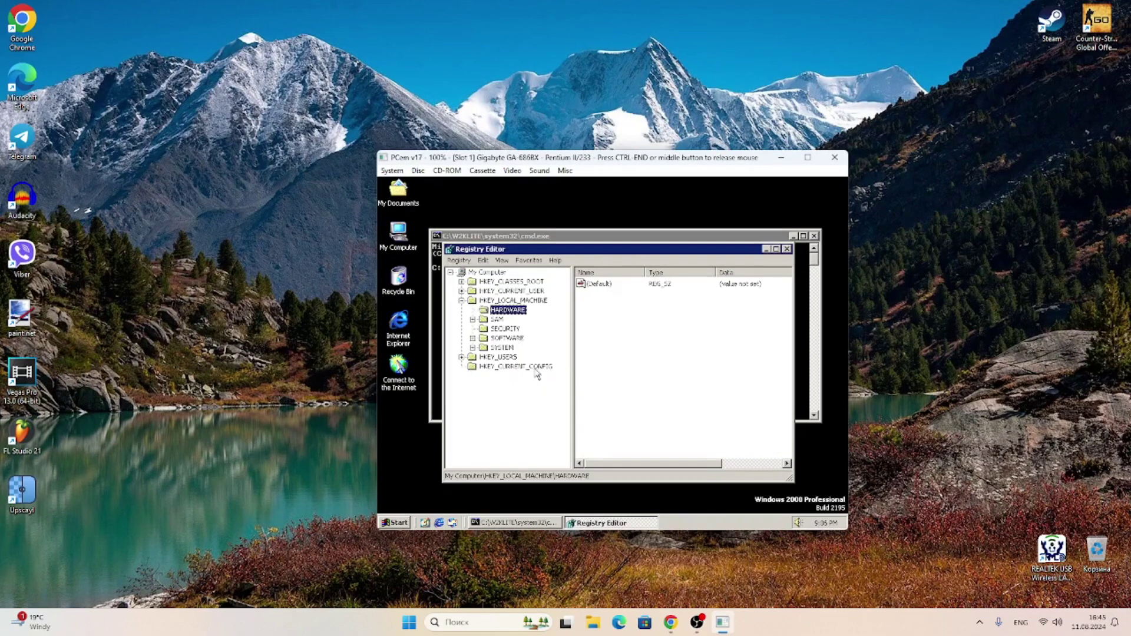
# - Expand the SAM key under HKEY_LOCAL_MACHINE and try to delete it and its nested SAM subkey
pyautogui.click(473, 319)
pyautogui.click(495, 319)
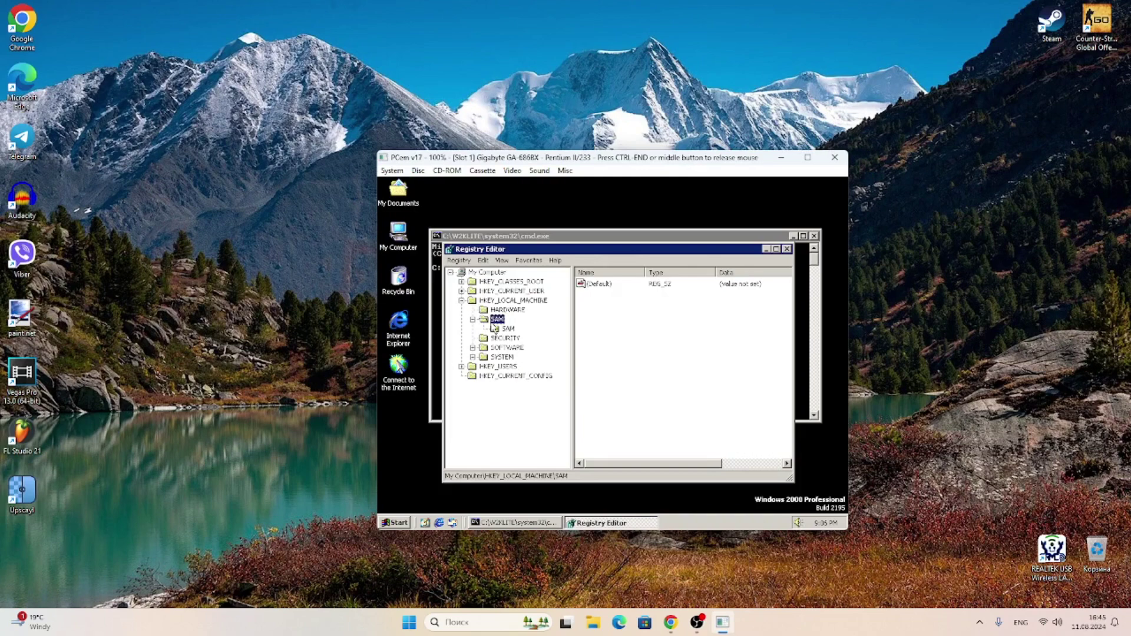
pyautogui.press('Delete')
pyautogui.press('Return')
pyautogui.click(625, 383)
pyautogui.click(505, 329)
pyautogui.press('Delete')
pyautogui.click(586, 377)
pyautogui.click(616, 380)
# - Try to delete the SECURITY key under HKEY_LOCAL_MACHINE
pyautogui.click(499, 348)
pyautogui.press('Up')
pyautogui.press('Delete')
pyautogui.click(590, 378)
pyautogui.click(595, 380)
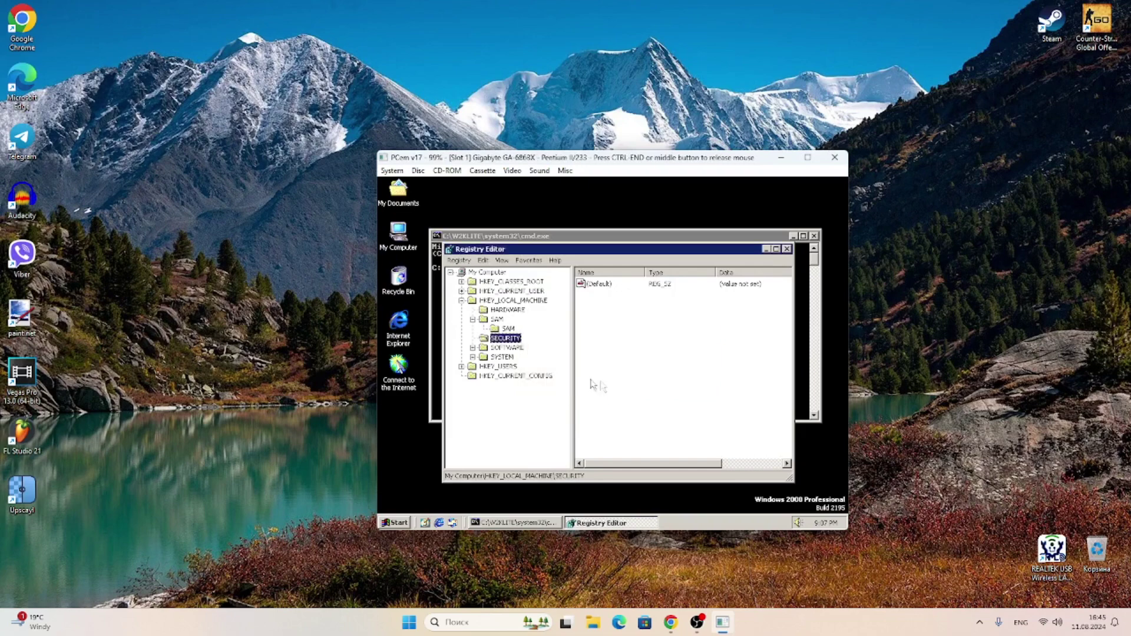
# - Expand the SOFTWARE key under HKEY_LOCAL_MACHINE and delete its Classes subkey
pyautogui.click(473, 348)
pyautogui.click(500, 359)
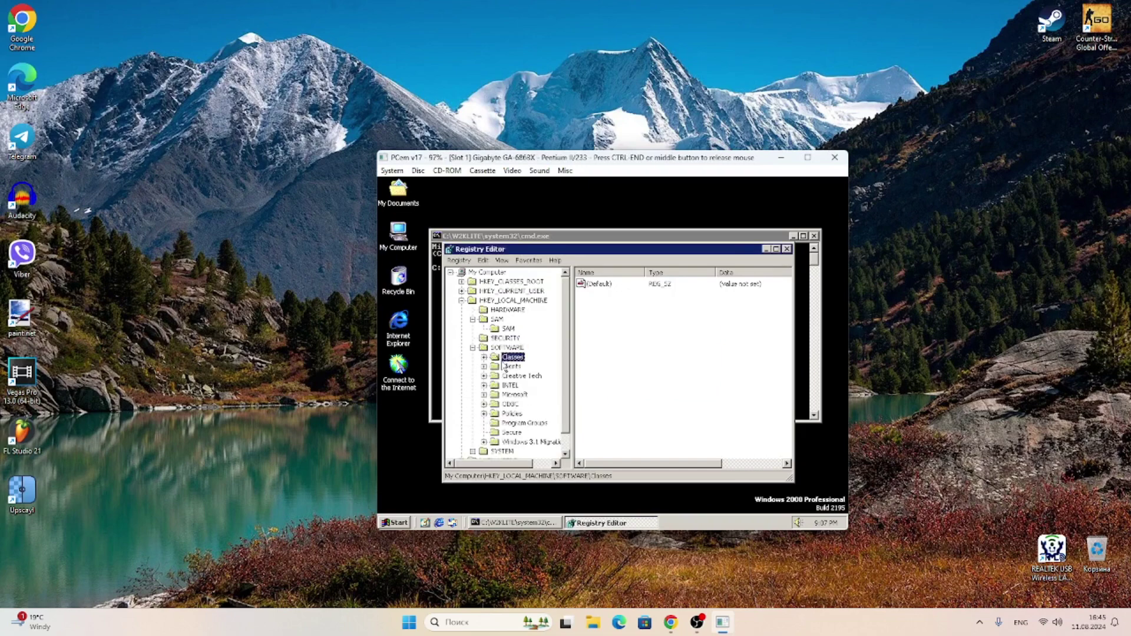
pyautogui.press('Delete')
pyautogui.click(586, 380)
# - Force the unresponsive Registry Editor to end and launch it again
pyautogui.click(787, 249)
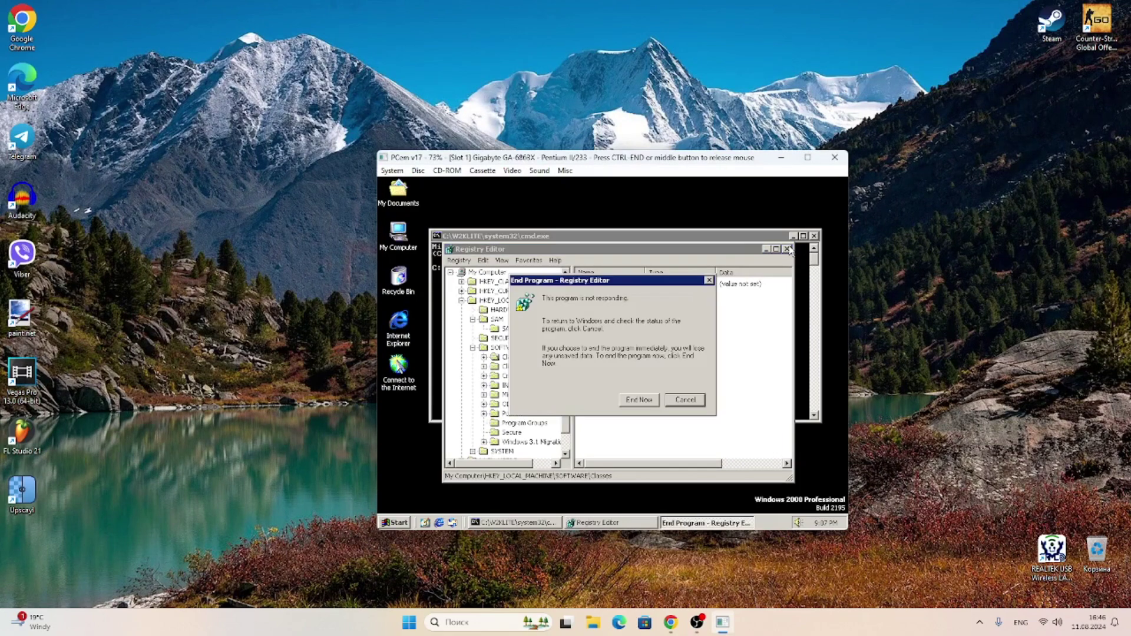
pyautogui.click(640, 399)
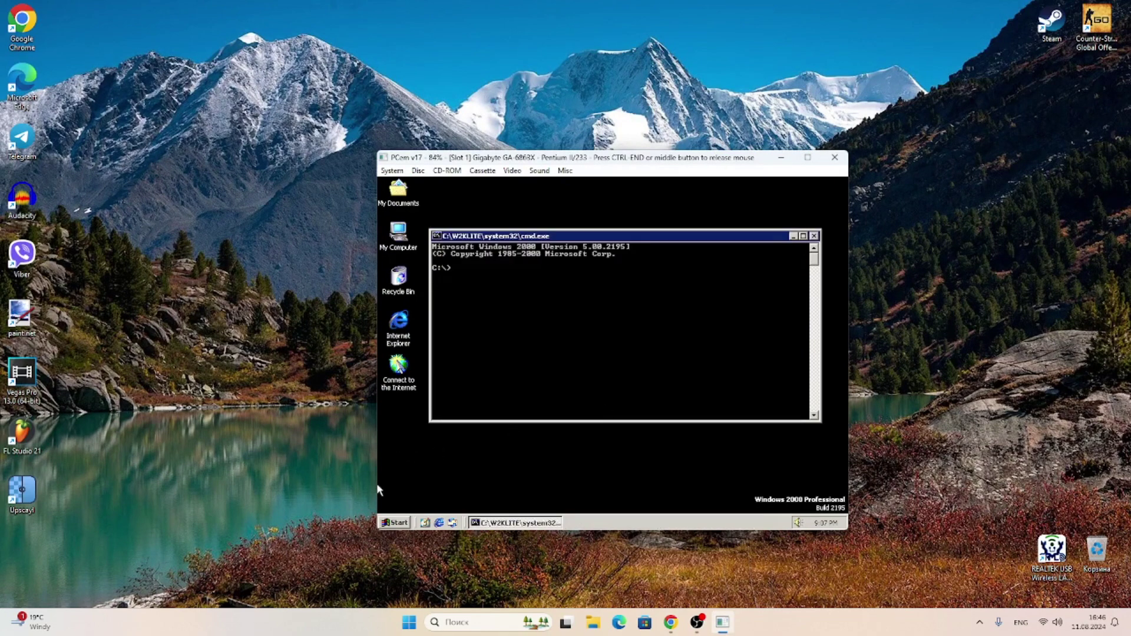
pyautogui.click(391, 518)
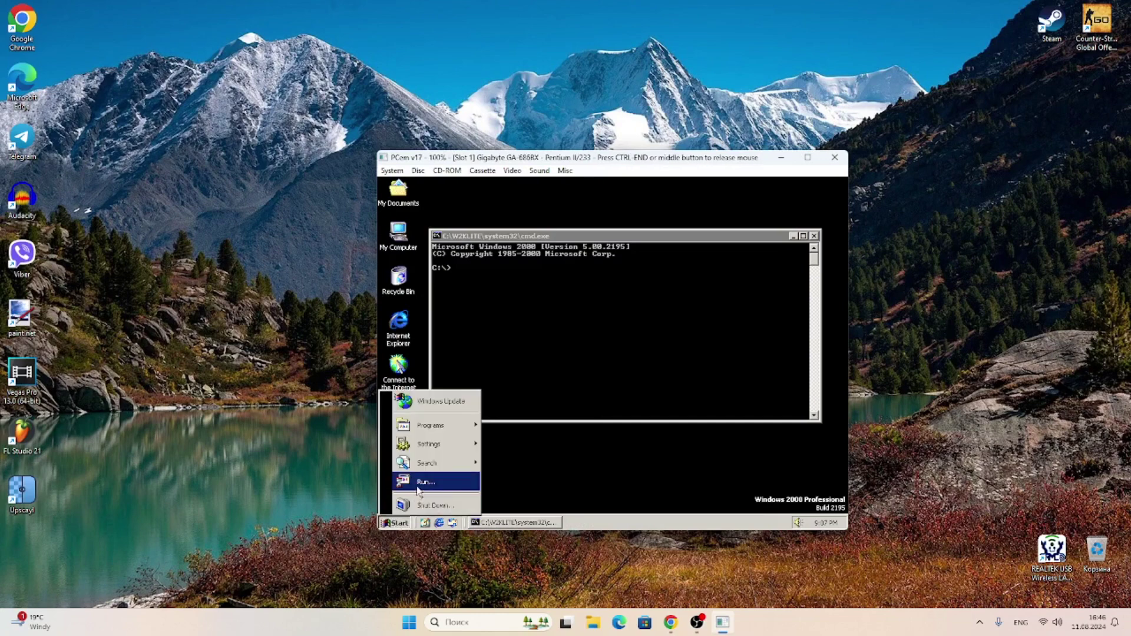
pyautogui.click(469, 479)
pyautogui.click(465, 490)
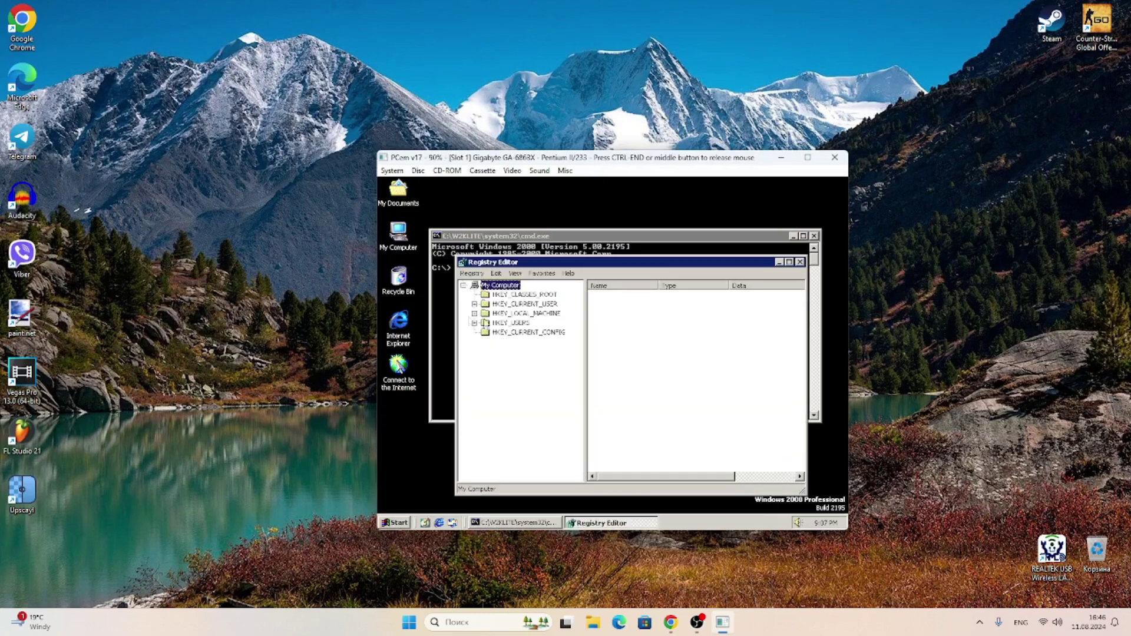
# - Expand HKEY_CURRENT_USER\AppEvents\EventLabels and delete all of its subkeys and the EventLabels key itself
pyautogui.click(474, 304)
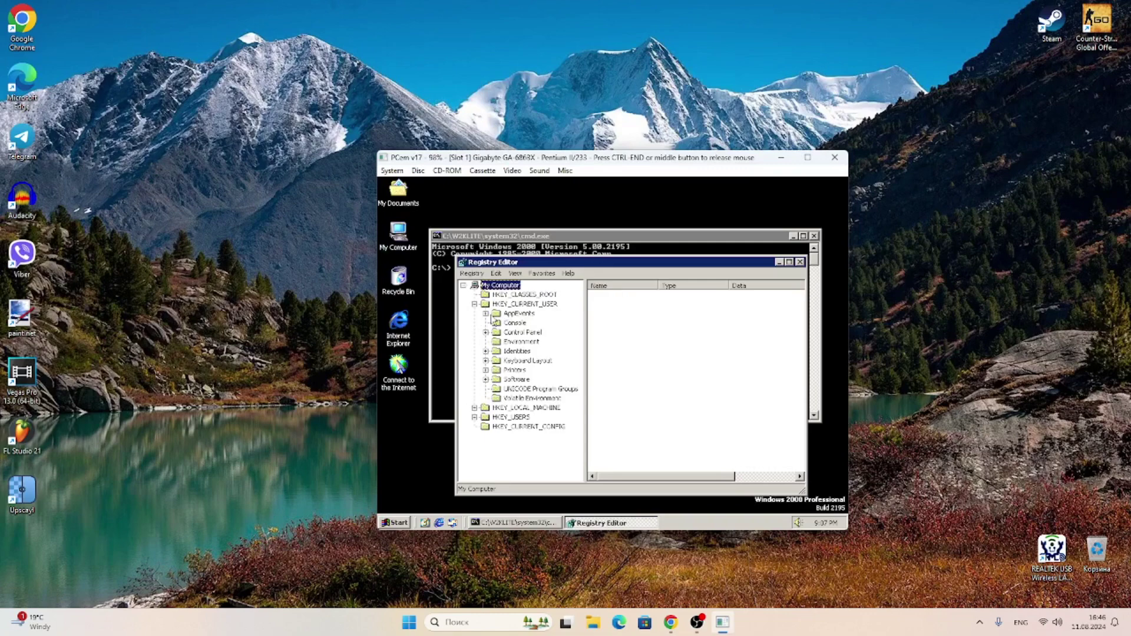
pyautogui.click(487, 314)
pyautogui.click(497, 323)
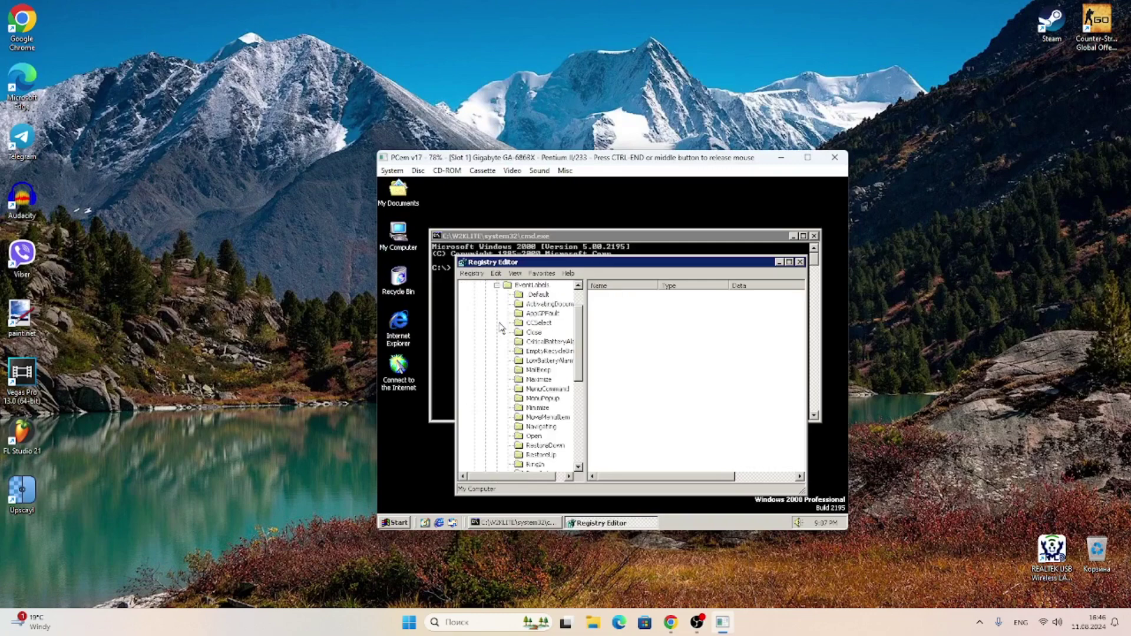
pyautogui.click(530, 295)
pyautogui.press('Delete')
pyautogui.press('Return')
pyautogui.press('Delete')
pyautogui.press('Return')
pyautogui.press('Delete')
pyautogui.press('Return')
pyautogui.press('Delete')
pyautogui.press('Return')
pyautogui.press('Delete')
pyautogui.press('Return')
pyautogui.press('Delete')
pyautogui.press('Return')
pyautogui.press('Delete')
pyautogui.press('Return')
pyautogui.press('Delete')
pyautogui.press('Return')
pyautogui.press('Delete')
pyautogui.press('Return')
pyautogui.press('Delete')
pyautogui.press('Return')
pyautogui.press('Delete')
pyautogui.press('Return')
pyautogui.press('Delete')
pyautogui.press('Return')
pyautogui.press('Delete')
pyautogui.press('Return')
pyautogui.press('Delete')
pyautogui.press('Return')
pyautogui.press('Delete')
pyautogui.press('Return')
pyautogui.press('Delete')
pyautogui.press('Return')
pyautogui.press('Delete')
pyautogui.press('Return')
pyautogui.press('Delete')
pyautogui.press('Return')
pyautogui.press('Delete')
pyautogui.press('Return')
pyautogui.press('Delete')
pyautogui.press('Return')
pyautogui.press('Delete')
pyautogui.press('Return')
pyautogui.press('Delete')
pyautogui.press('Return')
pyautogui.press('Delete')
pyautogui.press('Return')
pyautogui.press('Delete')
pyautogui.press('Return')
pyautogui.press('Delete')
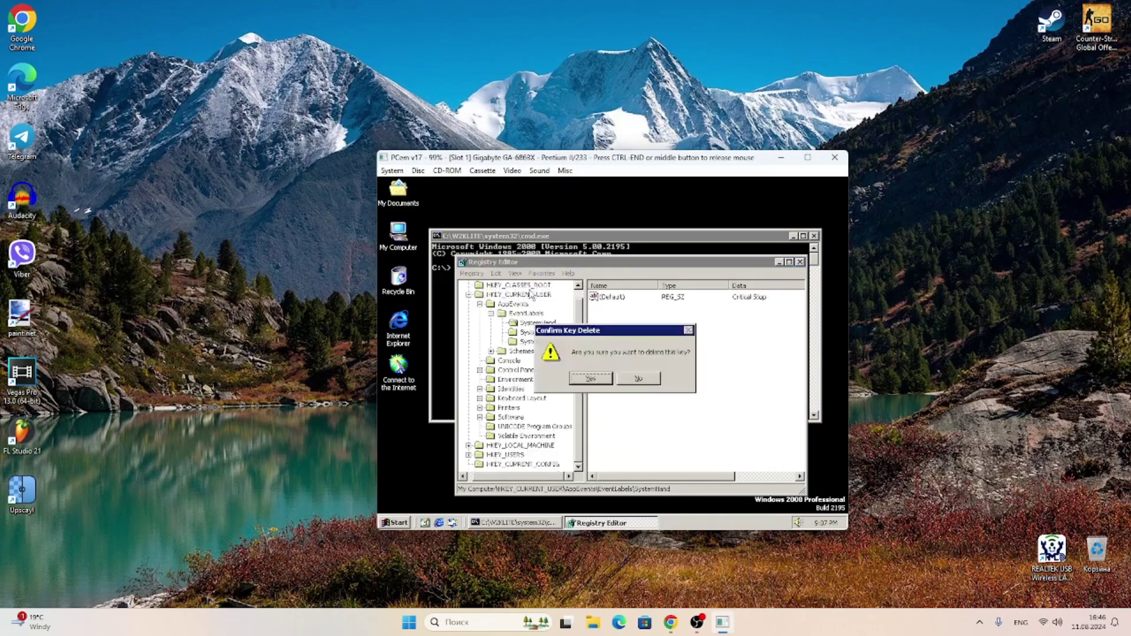
pyautogui.press('Return')
pyautogui.press('Delete')
pyautogui.press('Return')
pyautogui.press('Delete')
pyautogui.press('Return')
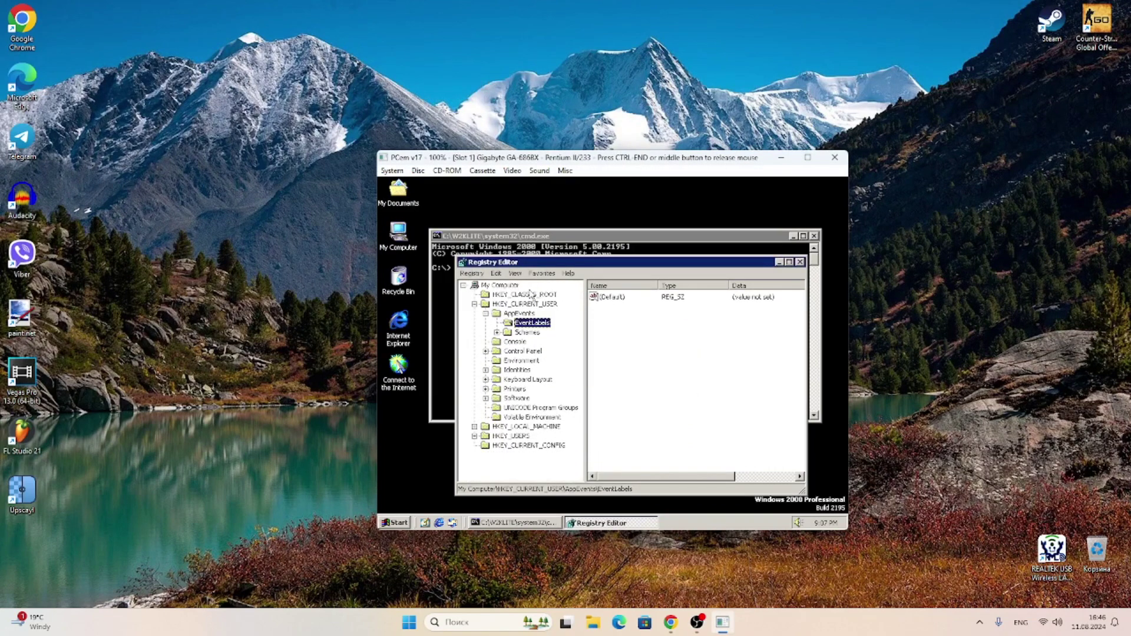
pyautogui.press('Return')
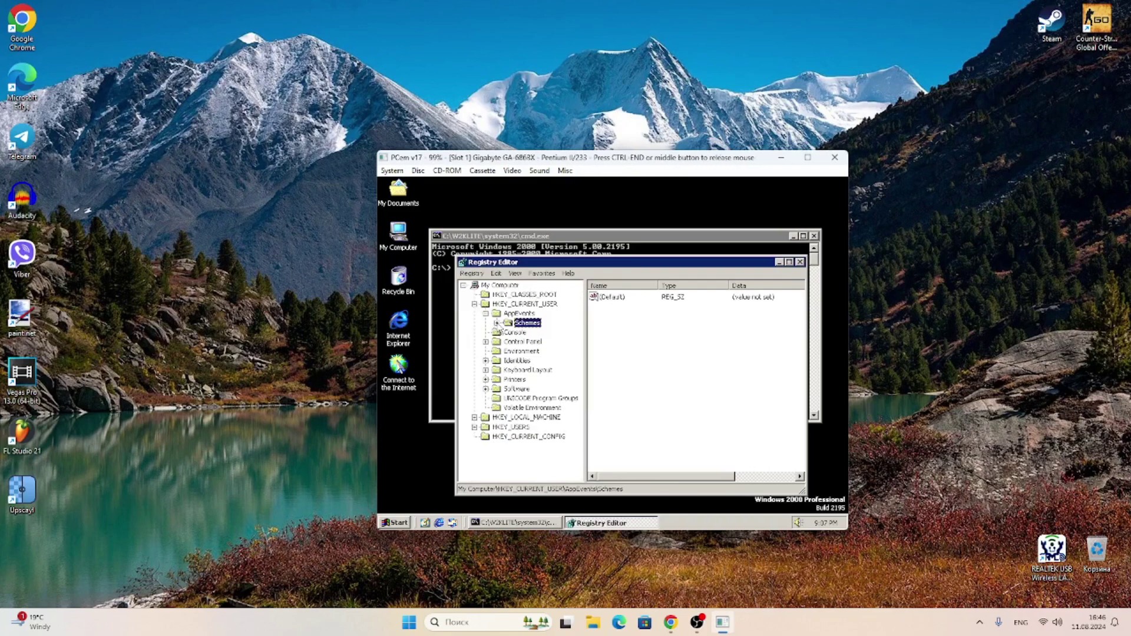
# - Expand AppEvents\Schemes\Apps\.Default and delete all of its sound event subkeys and the .Default key itself
pyautogui.click(496, 323)
pyautogui.click(508, 333)
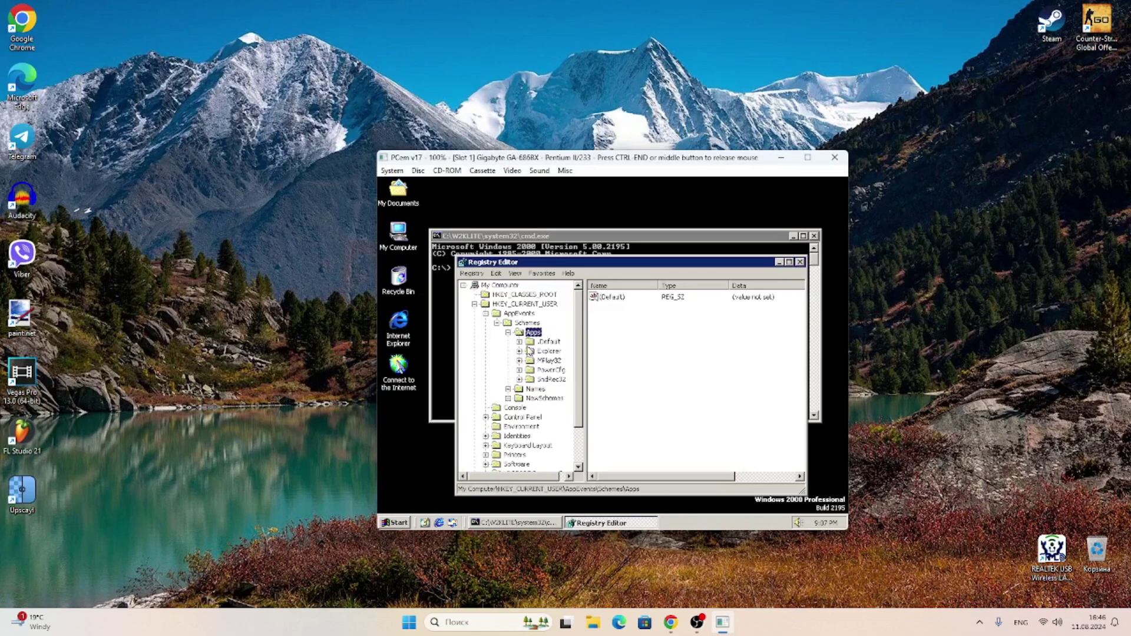
pyautogui.click(520, 343)
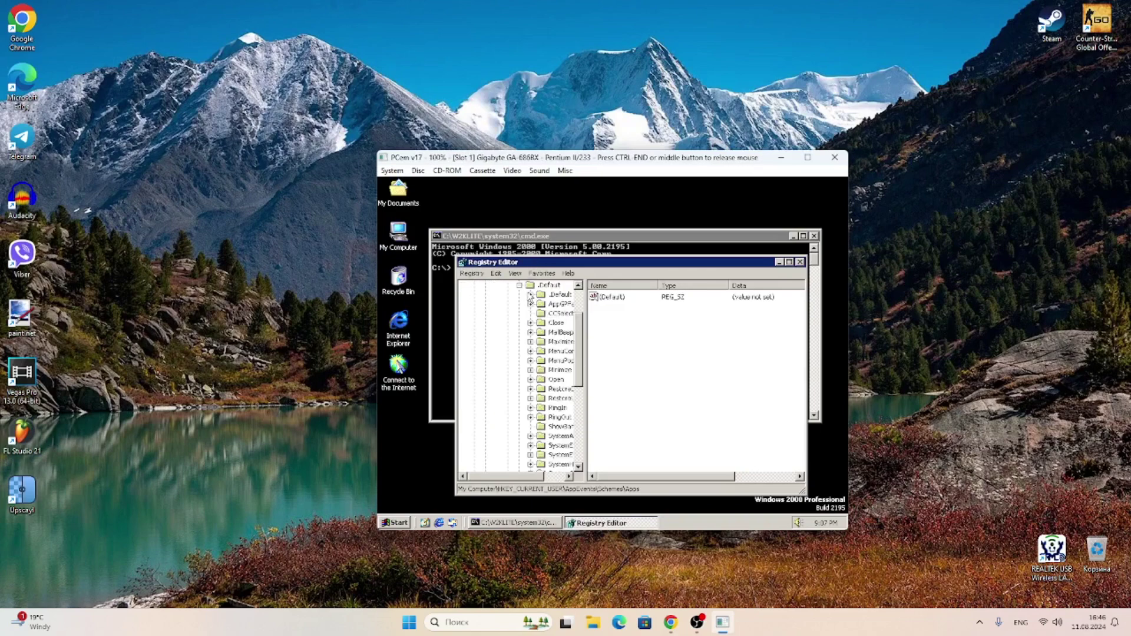
pyautogui.click(560, 295)
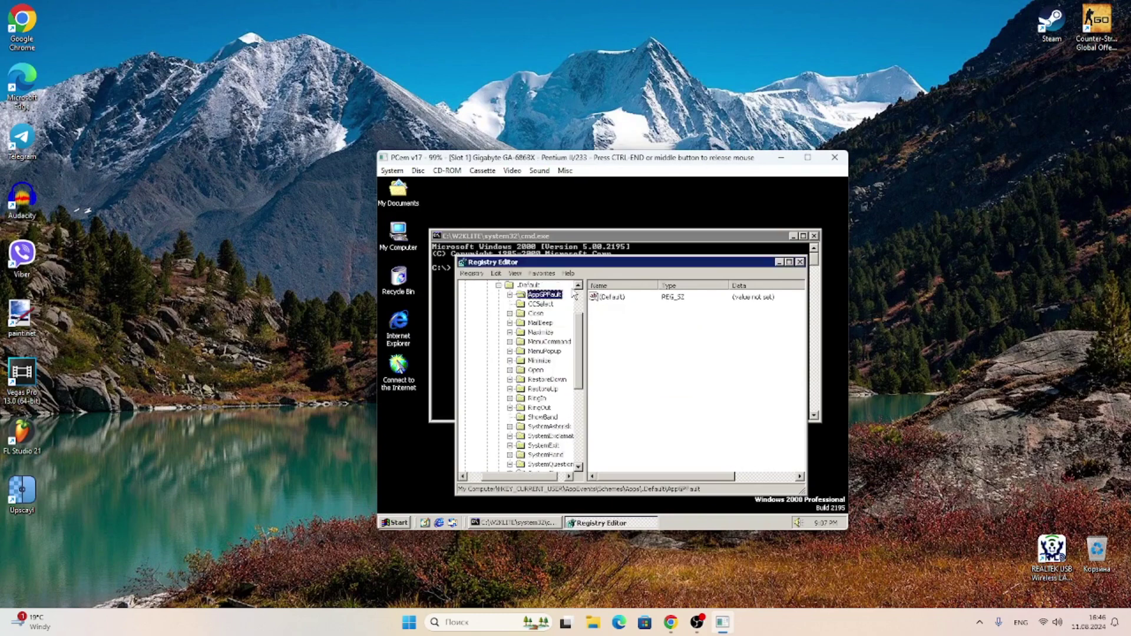
pyautogui.press('Delete')
pyautogui.press('Return')
pyautogui.press('Delete')
pyautogui.press('Return')
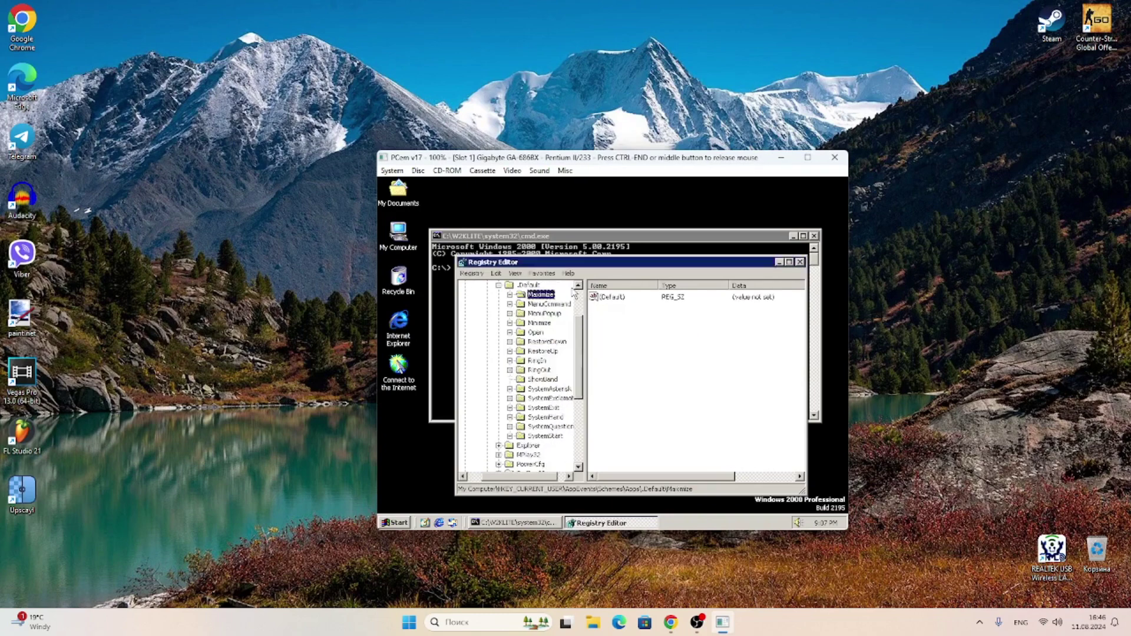
pyautogui.press('Delete')
pyautogui.press('Return')
pyautogui.press('Delete')
pyautogui.press('Return')
pyautogui.press('Delete')
pyautogui.press('Return')
pyautogui.press('Delete')
pyautogui.press('Return')
pyautogui.press('Delete')
pyautogui.press('Return')
pyautogui.press('Delete')
pyautogui.press('Return')
pyautogui.press('Delete')
pyautogui.press('Return')
pyautogui.press('Delete')
pyautogui.press('Return')
pyautogui.press('Delete')
pyautogui.press('Return')
pyautogui.press('Delete')
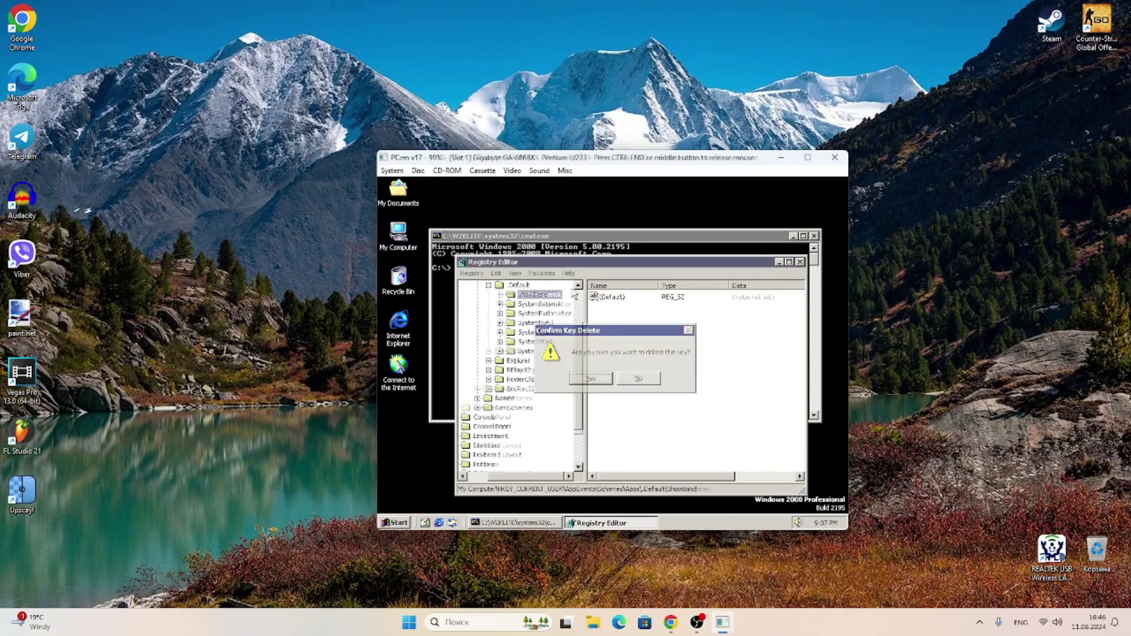
pyautogui.press('Return')
pyautogui.press('Delete')
pyautogui.press('Return')
pyautogui.press('Delete')
pyautogui.press('Return')
pyautogui.press('Delete')
pyautogui.press('Return')
pyautogui.press('Delete')
pyautogui.press('Return')
pyautogui.press('Delete')
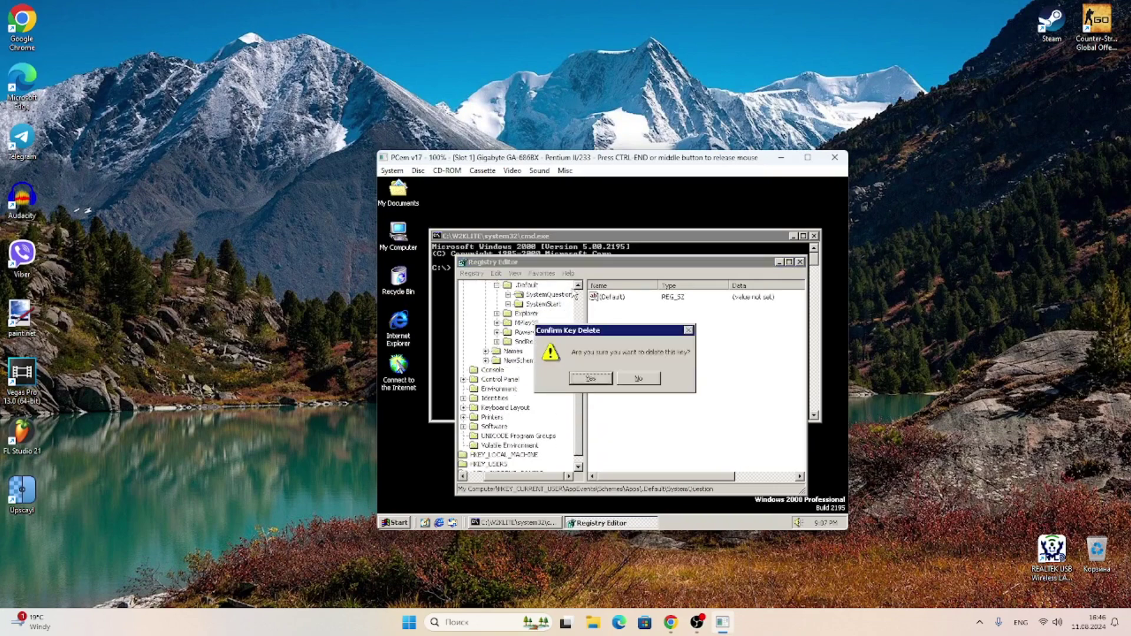
pyautogui.press('Return')
pyautogui.press('Delete')
pyautogui.press('Return')
pyautogui.press('Delete')
pyautogui.press('Return')
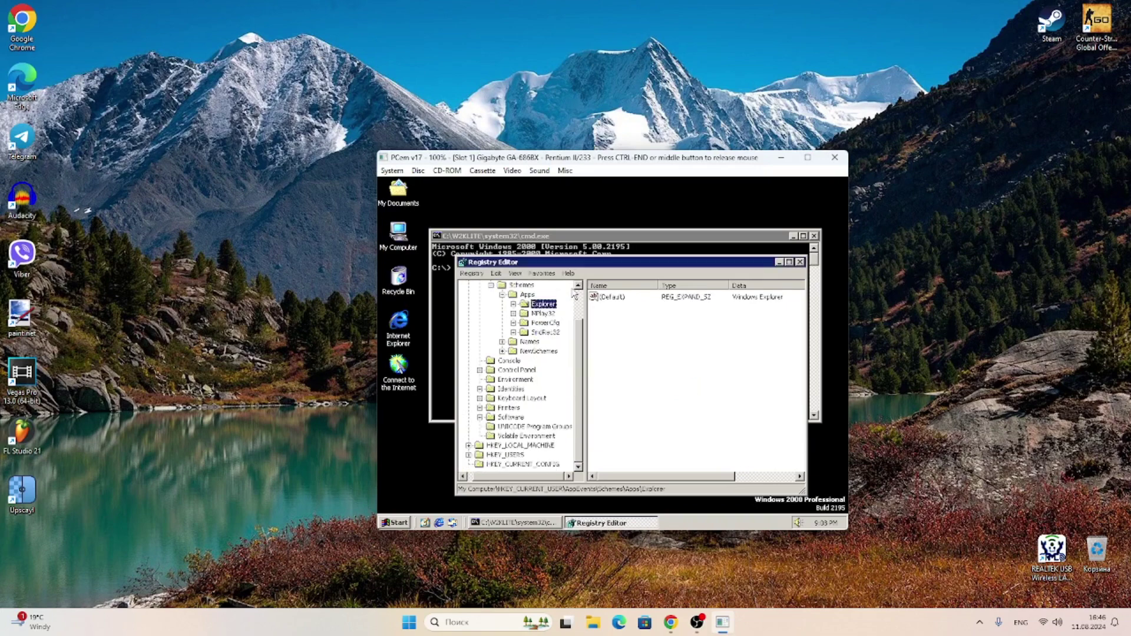
# - Expand the Explorer key under Schemes\Apps and delete its subkeys from ActivatingDocument through Navigating, plus the Explorer key itself
pyautogui.click(514, 305)
pyautogui.click(524, 323)
pyautogui.click(525, 370)
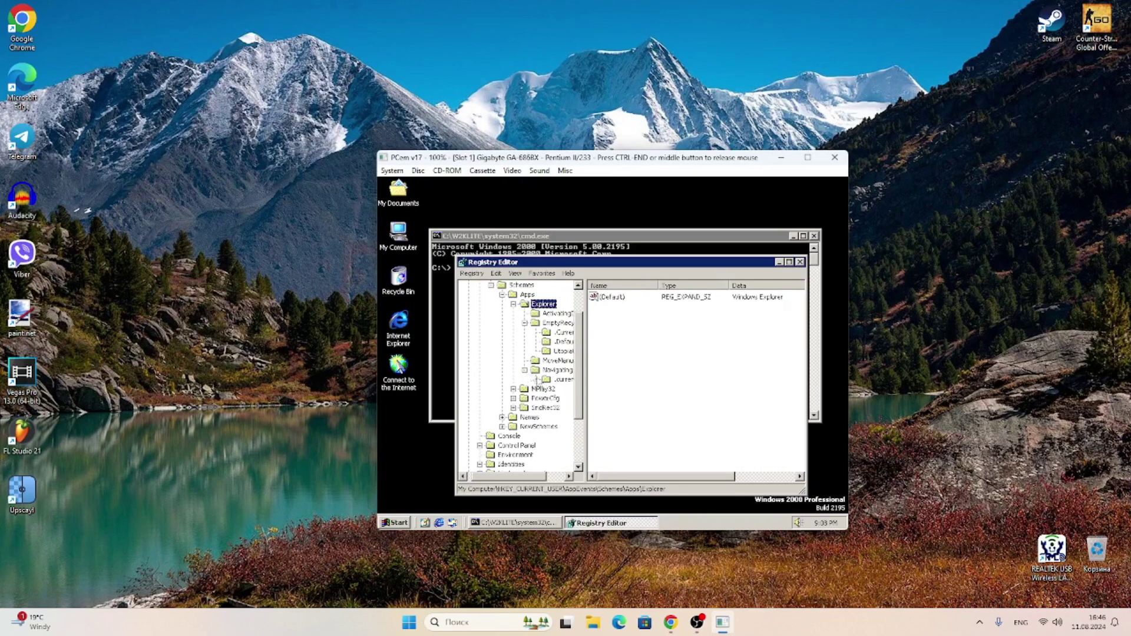
pyautogui.click(554, 313)
pyautogui.press('Delete')
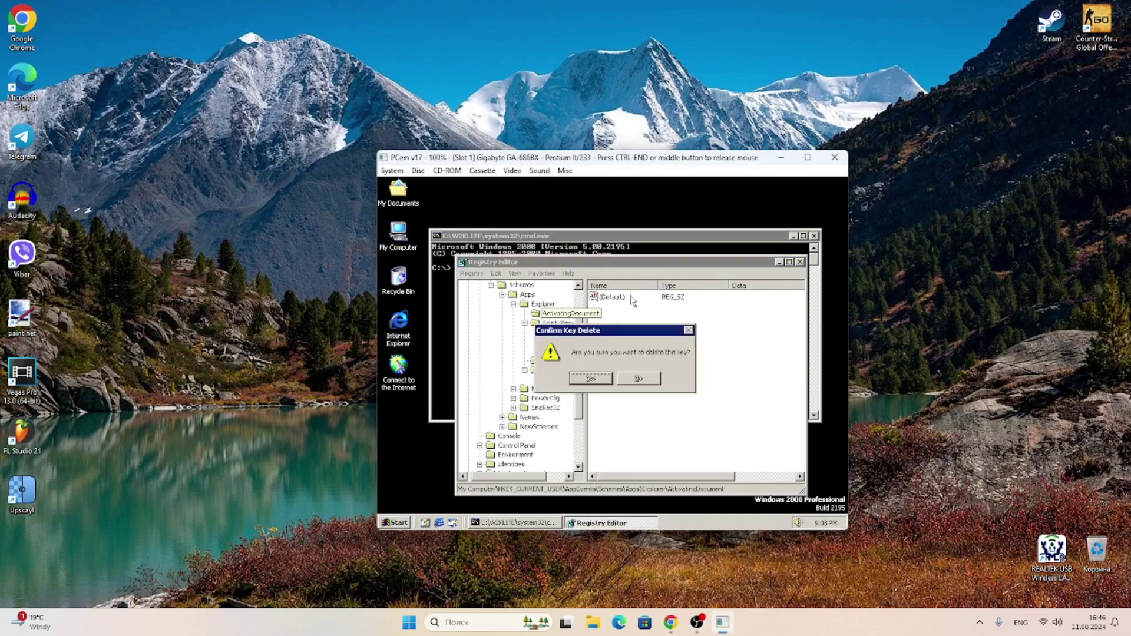
pyautogui.press('Return')
pyautogui.press('Delete')
pyautogui.press('Return')
pyautogui.press('Delete')
pyautogui.press('Return')
pyautogui.press('Delete')
pyautogui.press('Return')
pyautogui.press('Delete')
pyautogui.press('Return')
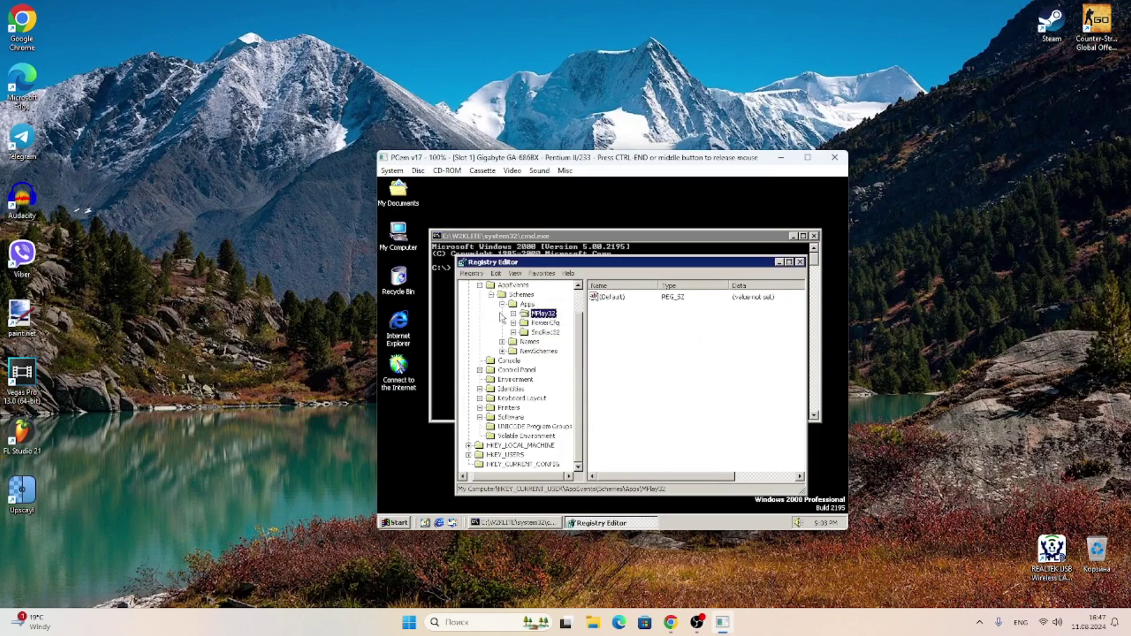
# - Delete the MPlay32, PowerCfg and SndRec32 keys under Schemes\Apps, the remaining Schemes keys including Names and NewSchemes, and the AppEvents key itself
pyautogui.press('Right')
pyautogui.click(525, 323)
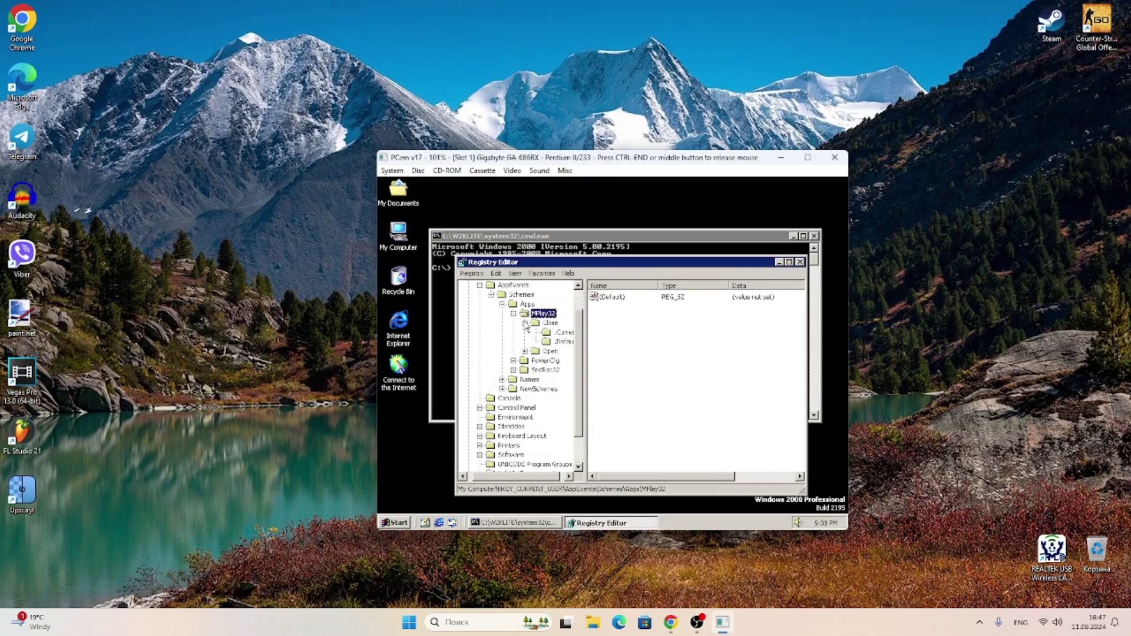
pyautogui.press('Delete')
pyautogui.press('Return')
pyautogui.press('Delete')
pyautogui.press('Return')
pyautogui.press('Delete')
pyautogui.press('Return')
pyautogui.press('Delete')
pyautogui.press('Return')
pyautogui.press('Delete')
pyautogui.press('Return')
pyautogui.press('Delete')
pyautogui.press('Return')
pyautogui.press('Delete')
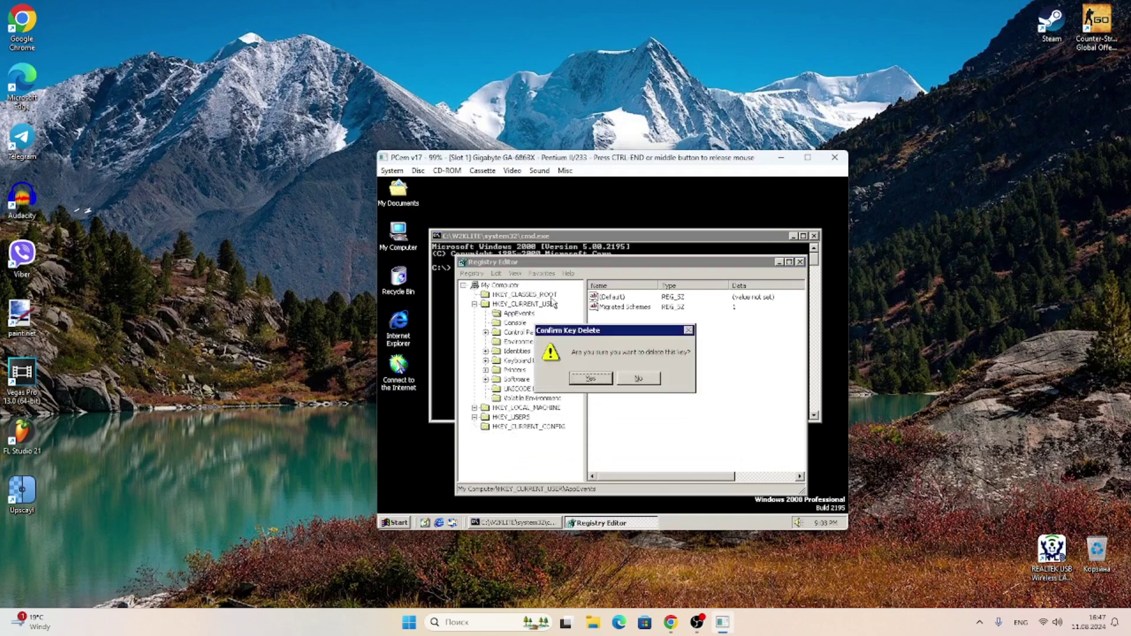
pyautogui.press('Return')
# - Delete the Console, Control Panel, Environment, Identities, Keyboard Layout and Printers keys under HKEY_CURRENT_USER
pyautogui.press('Delete')
pyautogui.press('Return')
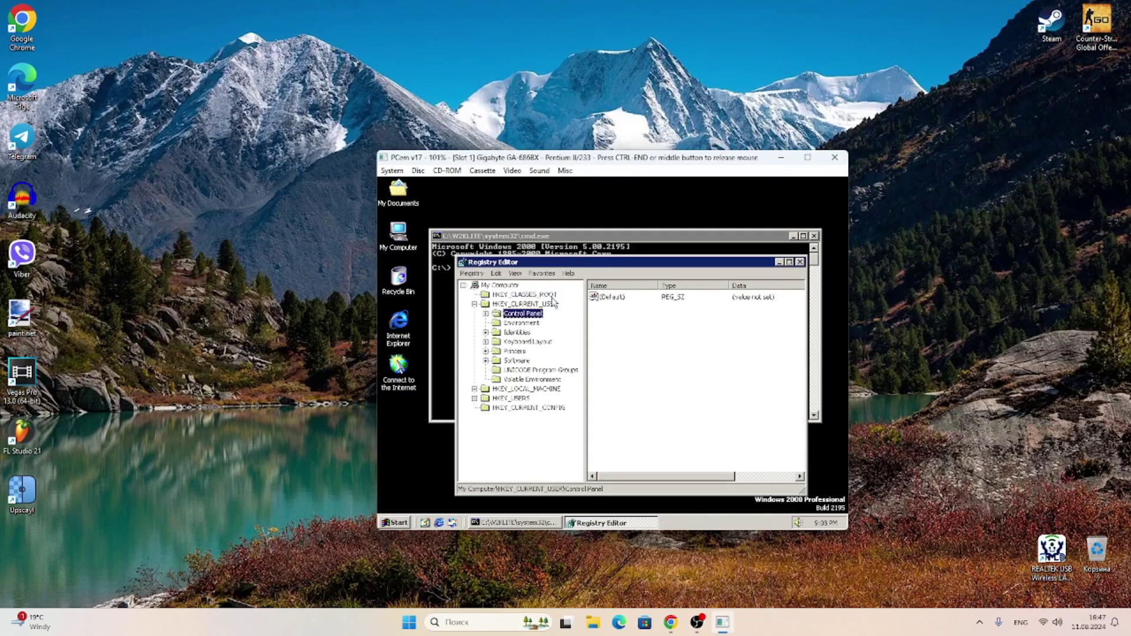
pyautogui.press('Delete')
pyautogui.press('Return')
pyautogui.press('Delete')
pyautogui.press('Return')
pyautogui.press('Delete')
pyautogui.press('Return')
pyautogui.press('Delete')
pyautogui.press('Return')
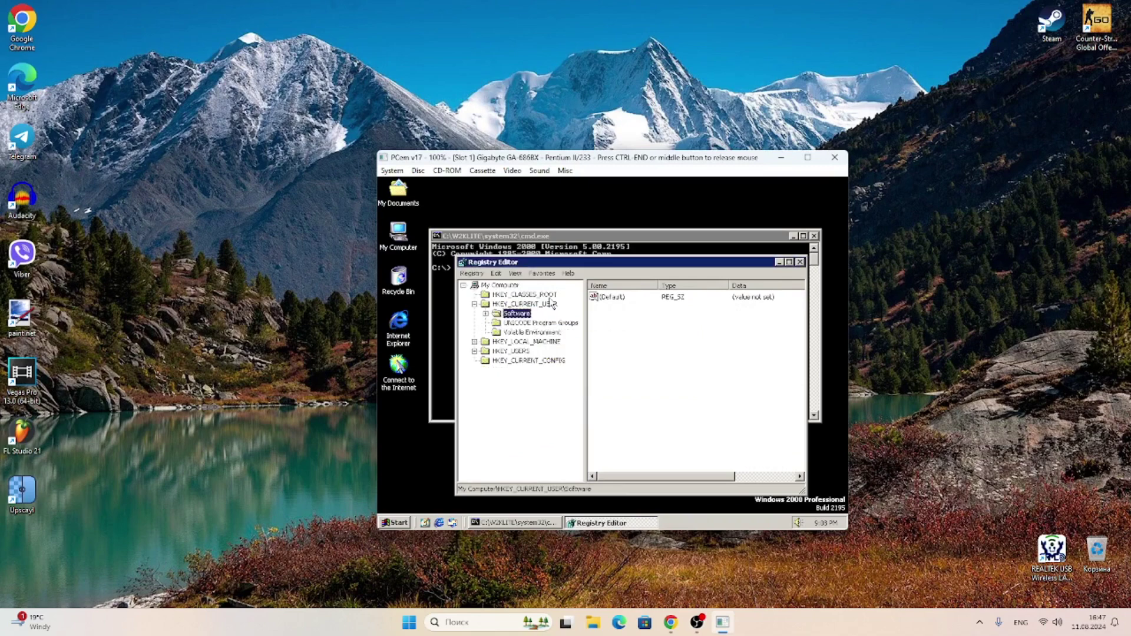
# - Try to delete the Software key under HKEY_CURRENT_USER and its Classes subkey
pyautogui.press('Delete')
pyautogui.press('Return')
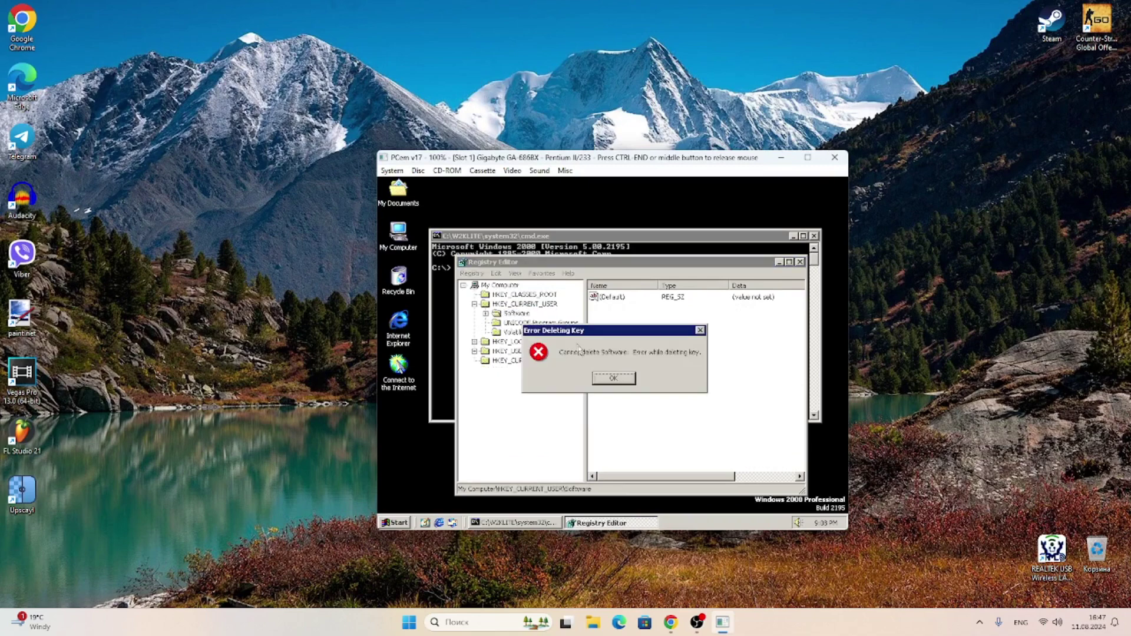
pyautogui.click(612, 379)
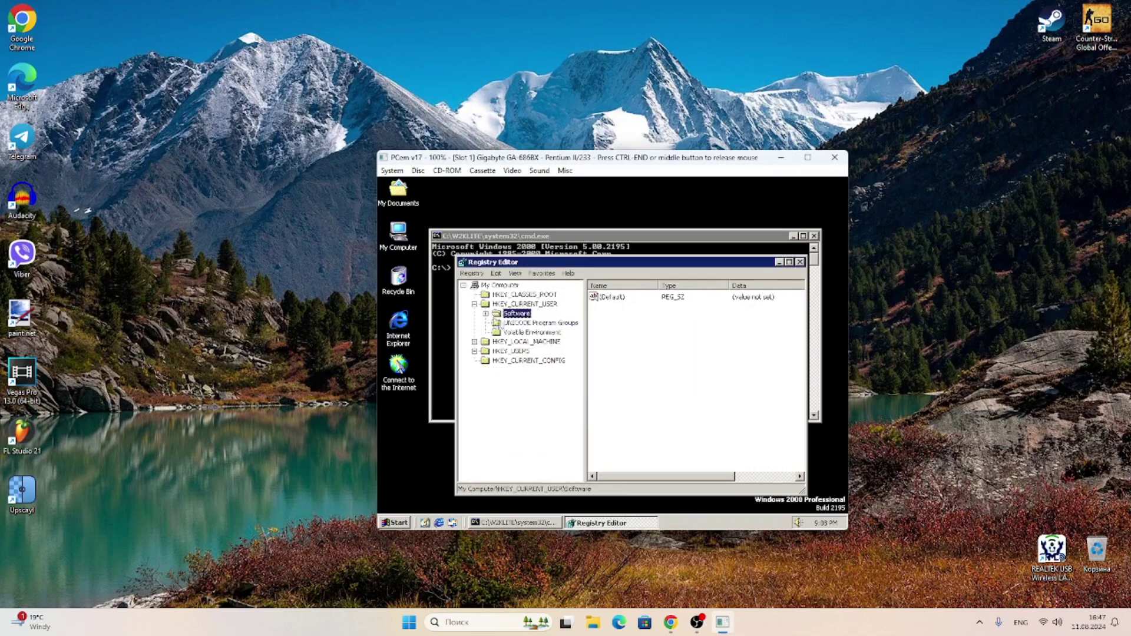
pyautogui.click(486, 314)
pyautogui.click(525, 323)
pyautogui.press('Delete')
pyautogui.press('Return')
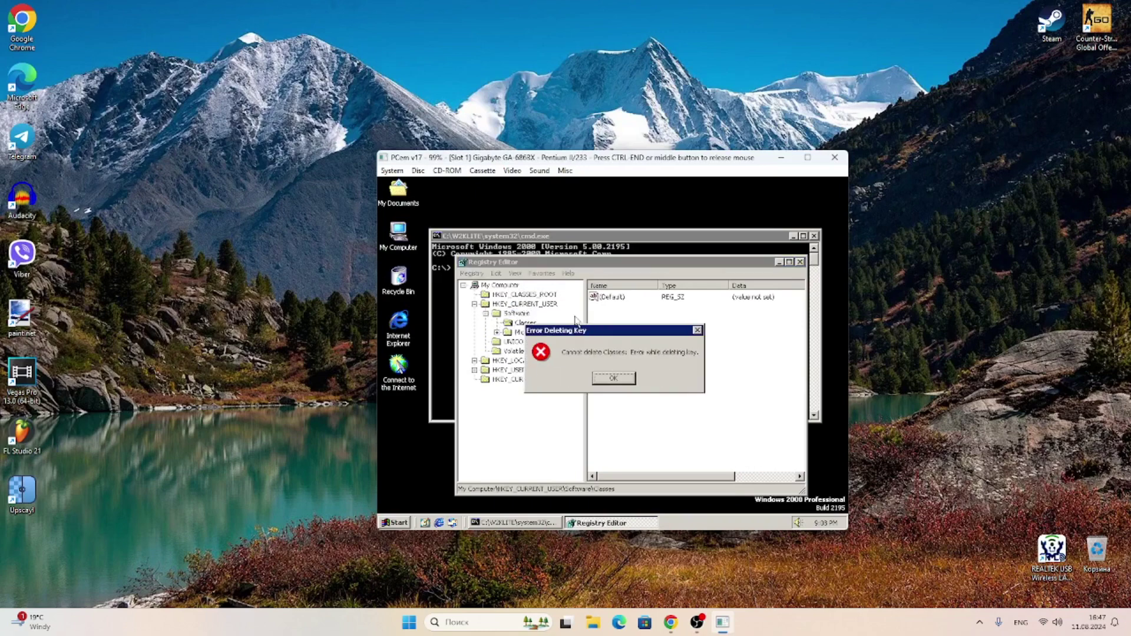
pyautogui.click(611, 380)
# - Expand Software\Microsoft\Protected Storage System Provider and try to delete its user SID subkey
pyautogui.click(496, 332)
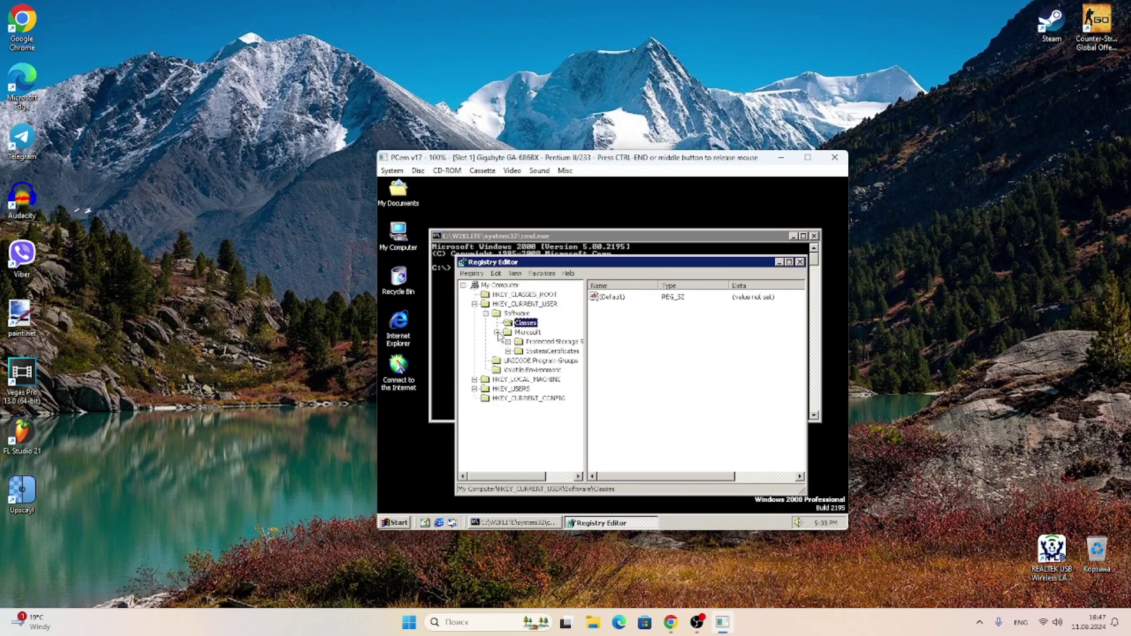
pyautogui.click(508, 342)
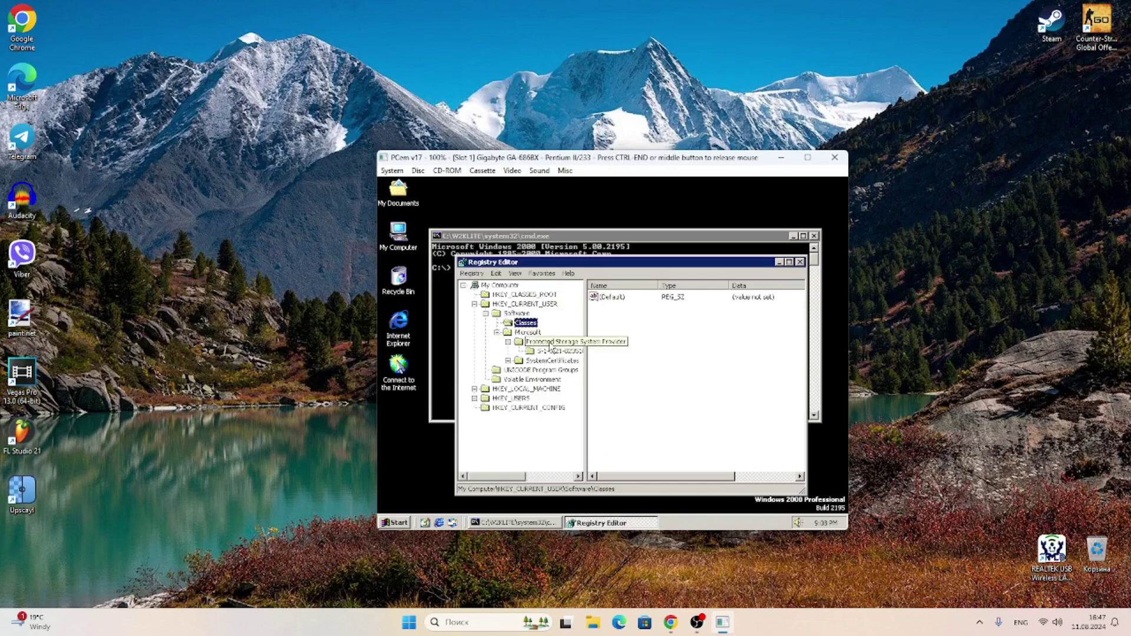
pyautogui.click(544, 351)
pyautogui.press('Delete')
pyautogui.press('Return')
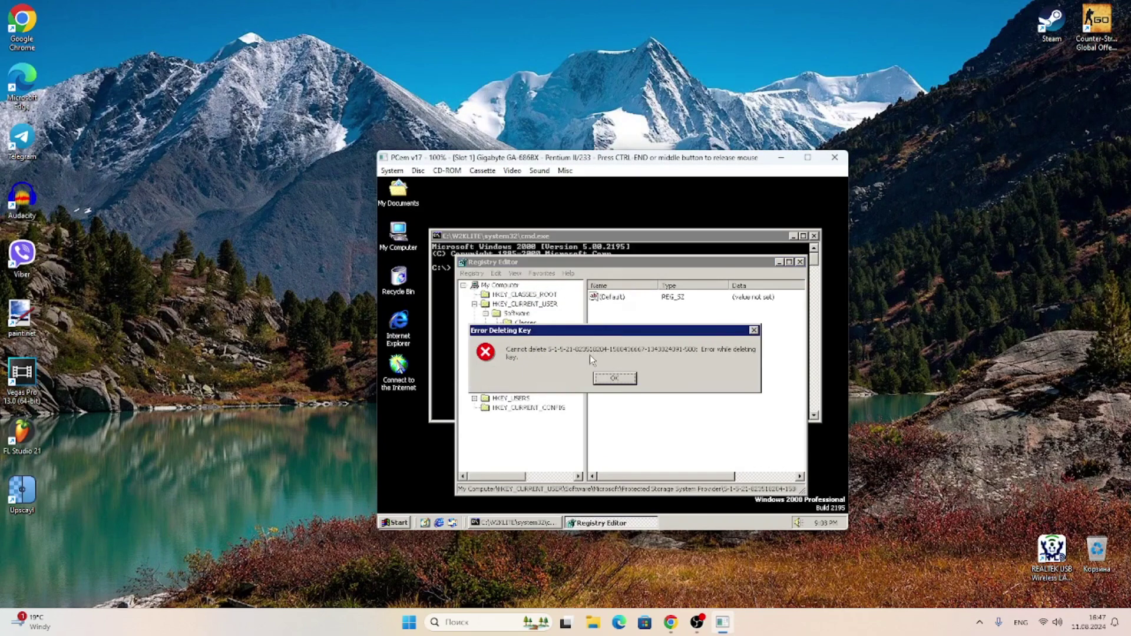
pyautogui.press('Return')
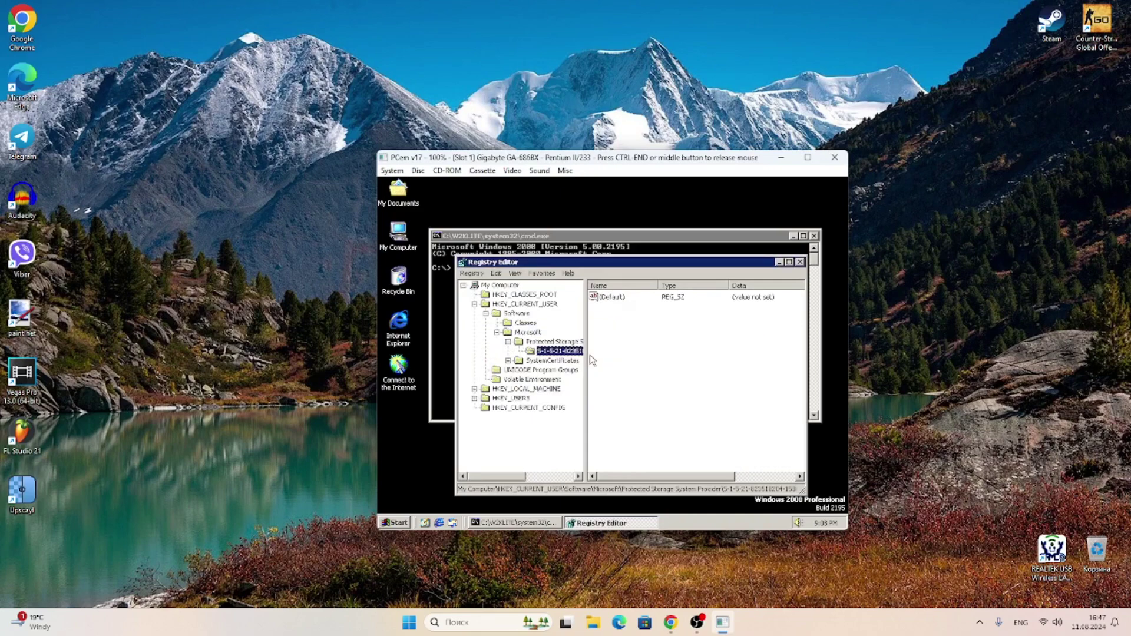
# - Expand SystemCertificates\Root under Software\Microsoft and try to delete its ProtectedRoots subkey
pyautogui.click(508, 361)
pyautogui.click(519, 370)
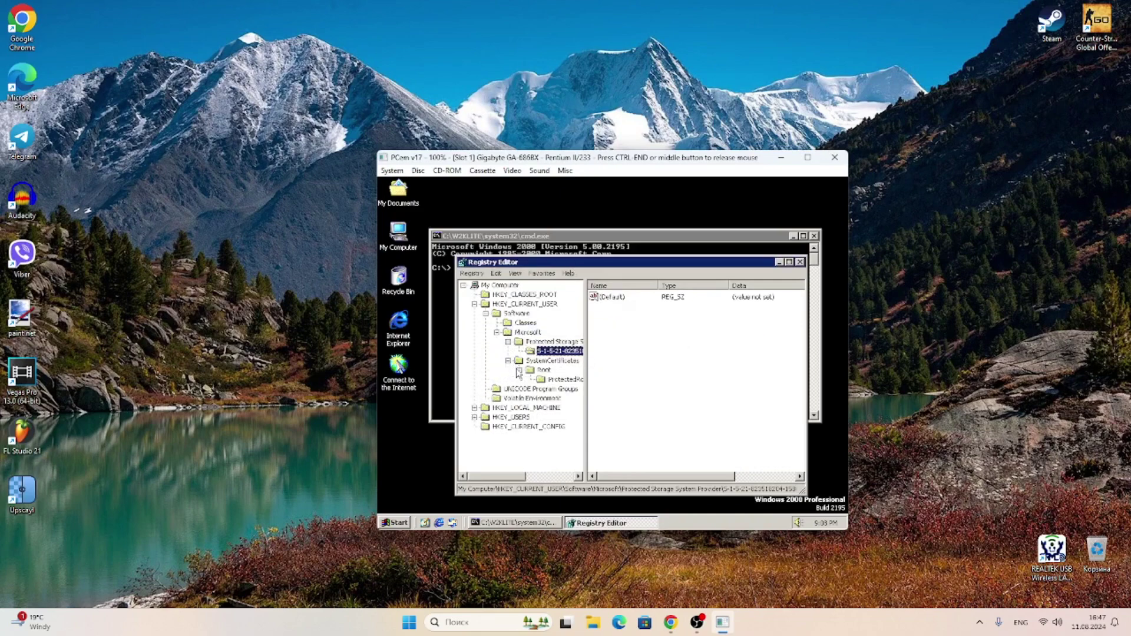
pyautogui.click(557, 379)
pyautogui.press('Delete')
pyautogui.press('Return')
pyautogui.press('Return')
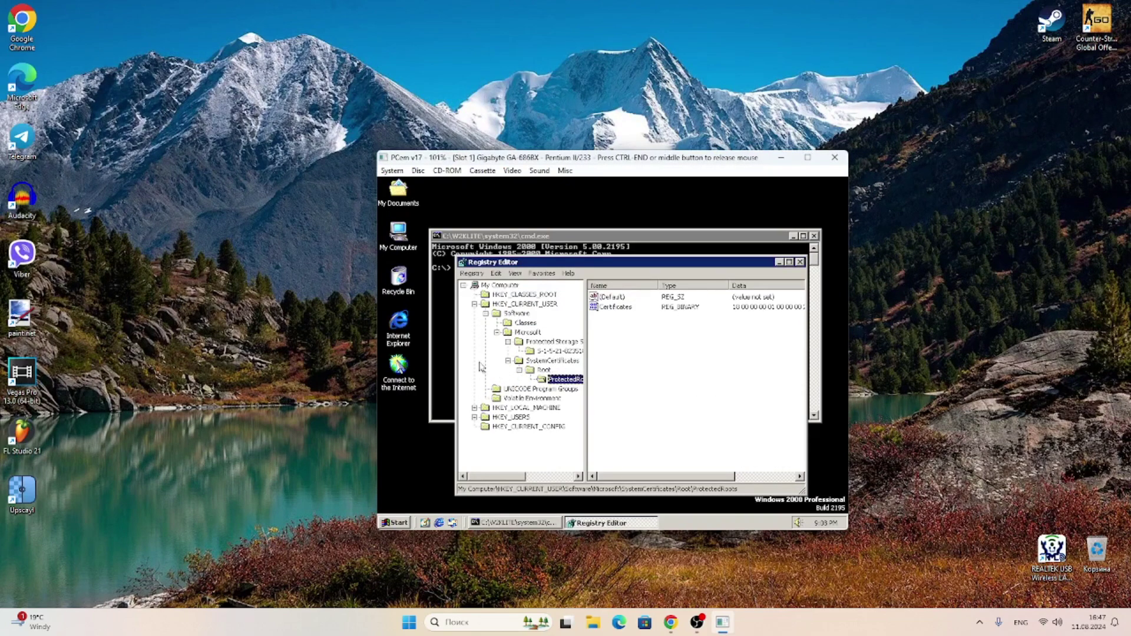
# - Delete the Volatile Environment key under HKEY_CURRENT_USER
pyautogui.click(475, 304)
pyautogui.click(474, 304)
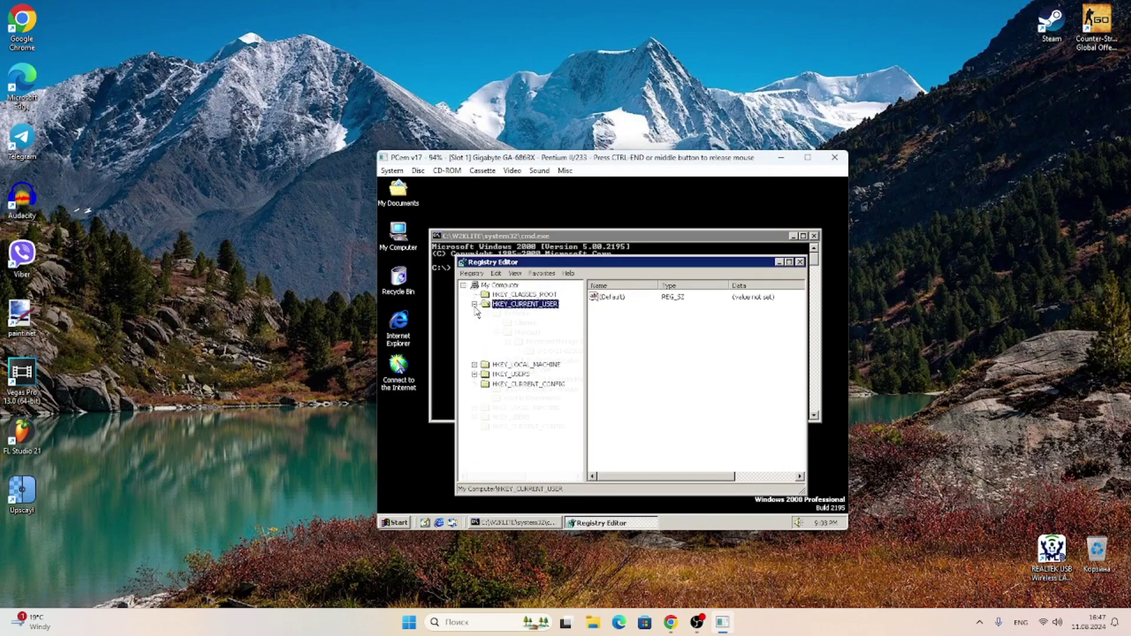
pyautogui.click(512, 399)
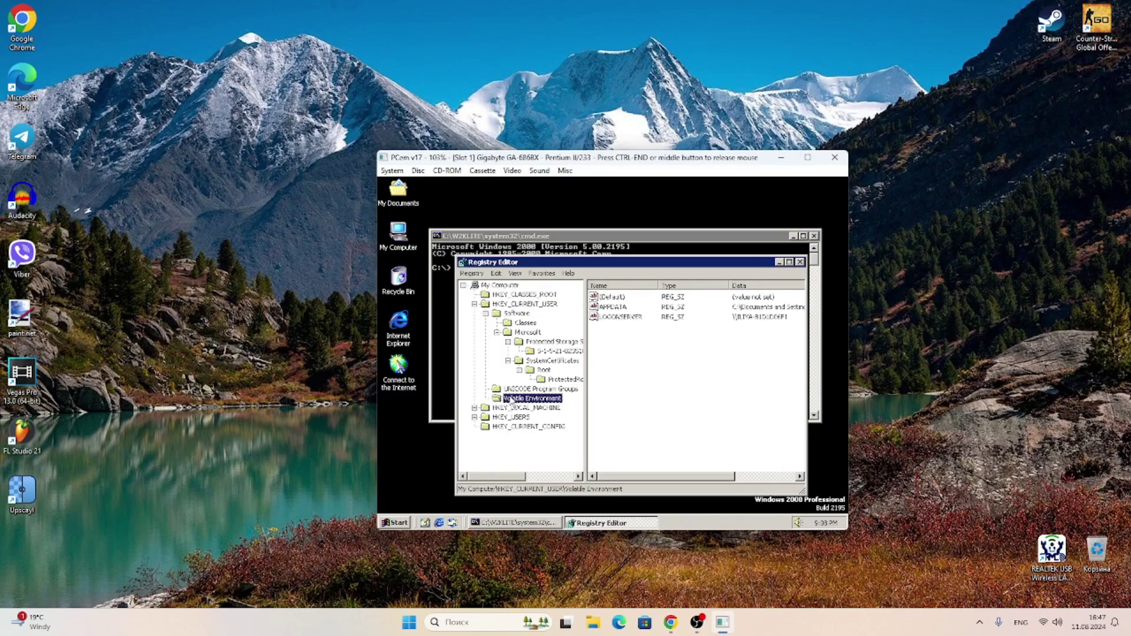
pyautogui.press('Delete')
pyautogui.press('Return')
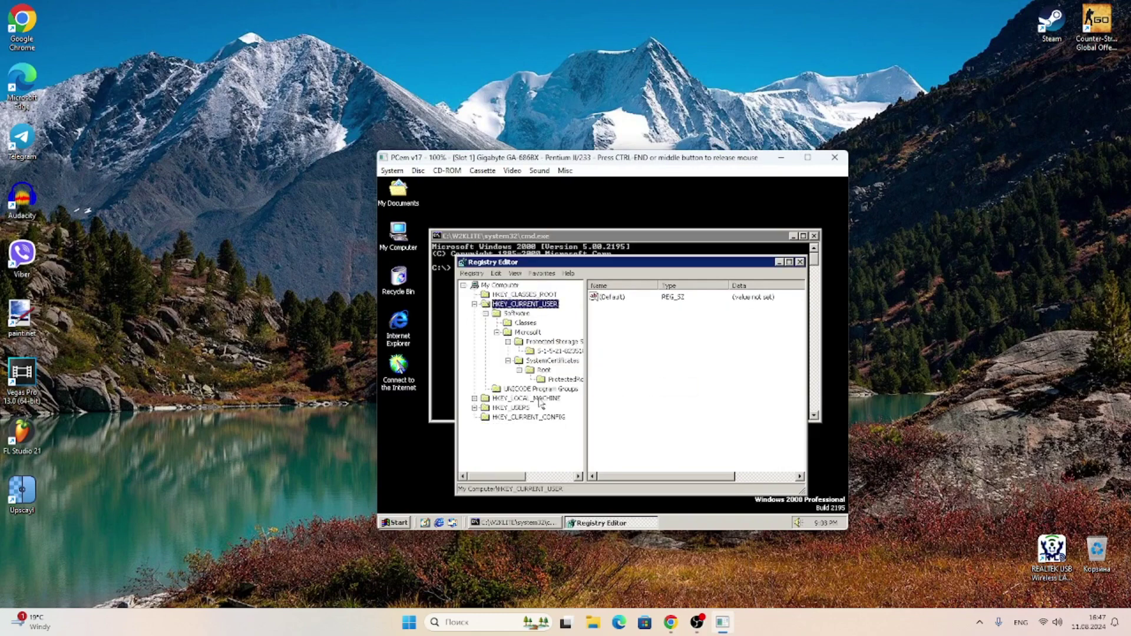
# - Collapse HKEY_CURRENT_USER, expand HKEY_LOCAL_MACHINE and try to delete its HARDWARE key
pyautogui.click(474, 304)
pyautogui.click(475, 314)
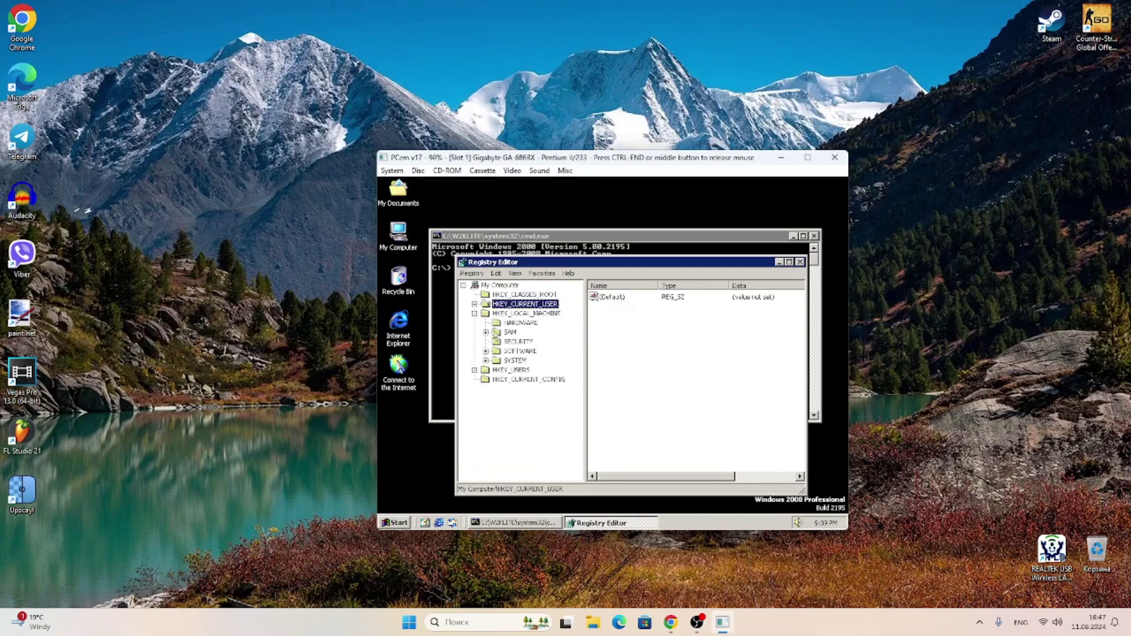
pyautogui.click(523, 324)
pyautogui.press('Delete')
pyautogui.press('Return')
# - Expand the SAM key under HKEY_LOCAL_MACHINE and try to delete its SAM subkey and the SECURITY key
pyautogui.click(486, 332)
pyautogui.click(517, 342)
pyautogui.press('Delete')
pyautogui.press('Return')
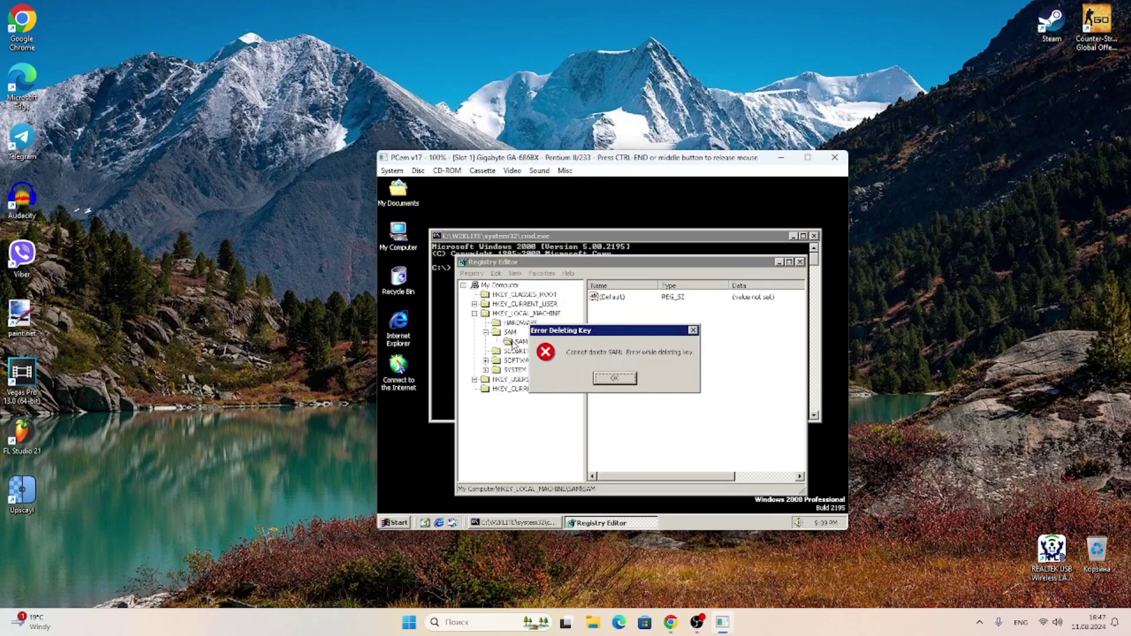
pyautogui.press('Return')
pyautogui.click(504, 352)
pyautogui.press('Delete')
pyautogui.press('Return')
pyautogui.press('Return')
# - Expand HKEY_LOCAL_MACHINE\SOFTWARE\Clients and delete all of its subkeys, including JavaVM, Mail, News and StartMenuInternet, plus the Clients key itself
pyautogui.click(507, 361)
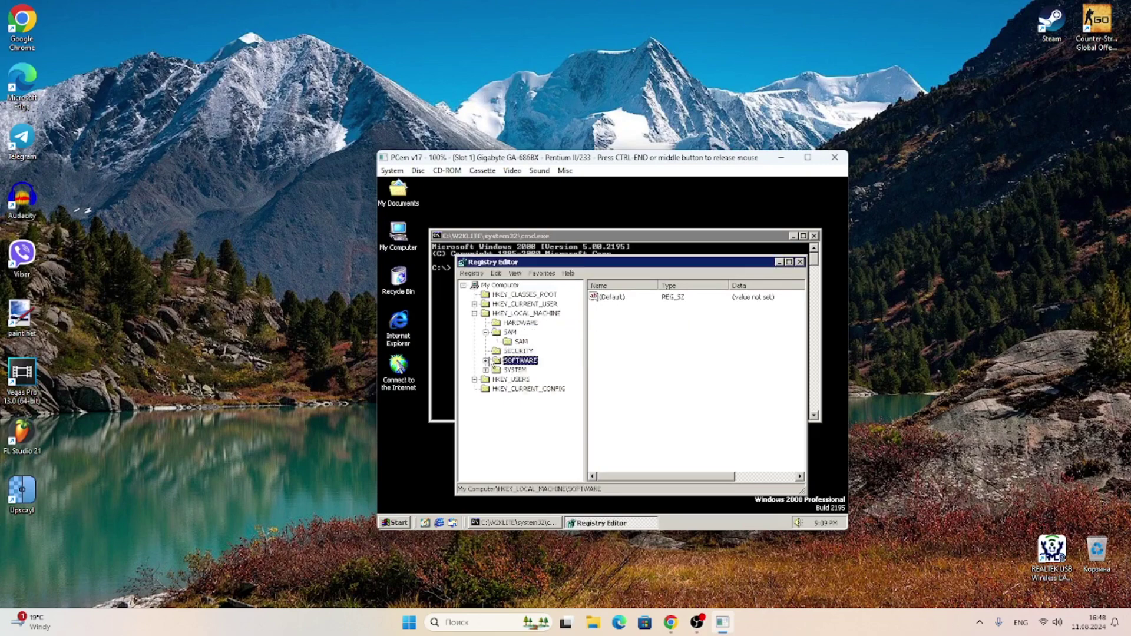
pyautogui.click(486, 362)
pyautogui.click(496, 370)
pyautogui.click(528, 382)
pyautogui.press('Delete')
pyautogui.press('Return')
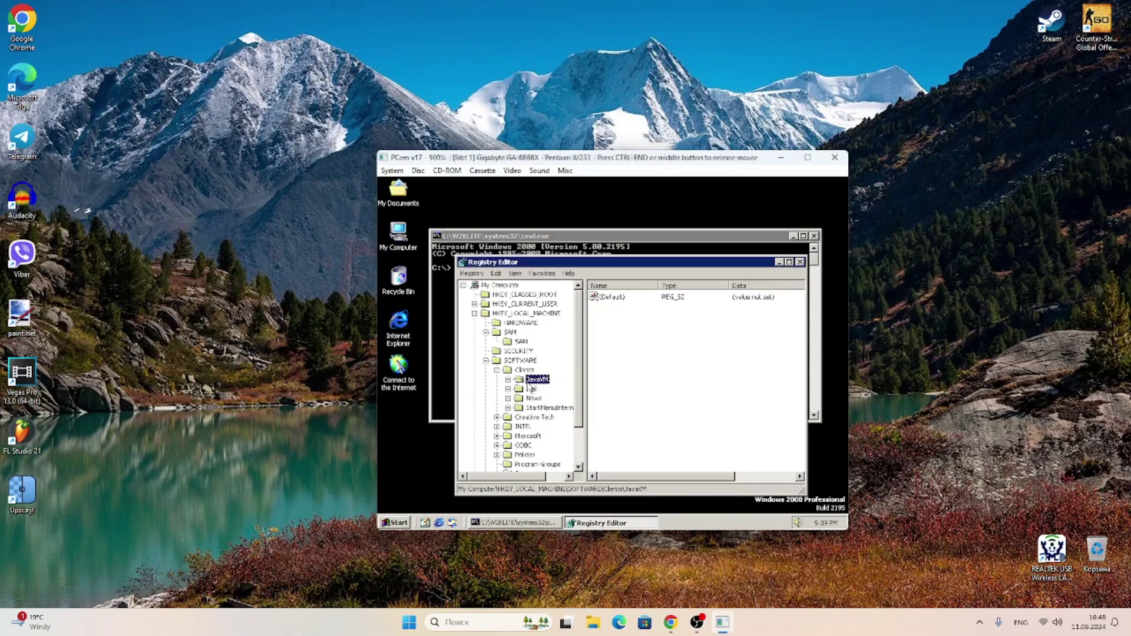
pyautogui.press('Delete')
pyautogui.press('Return')
pyautogui.press('Delete')
pyautogui.press('Return')
pyautogui.press('Delete')
pyautogui.press('Return')
pyautogui.press('Delete')
pyautogui.press('Return')
pyautogui.press('Delete')
pyautogui.press('Return')
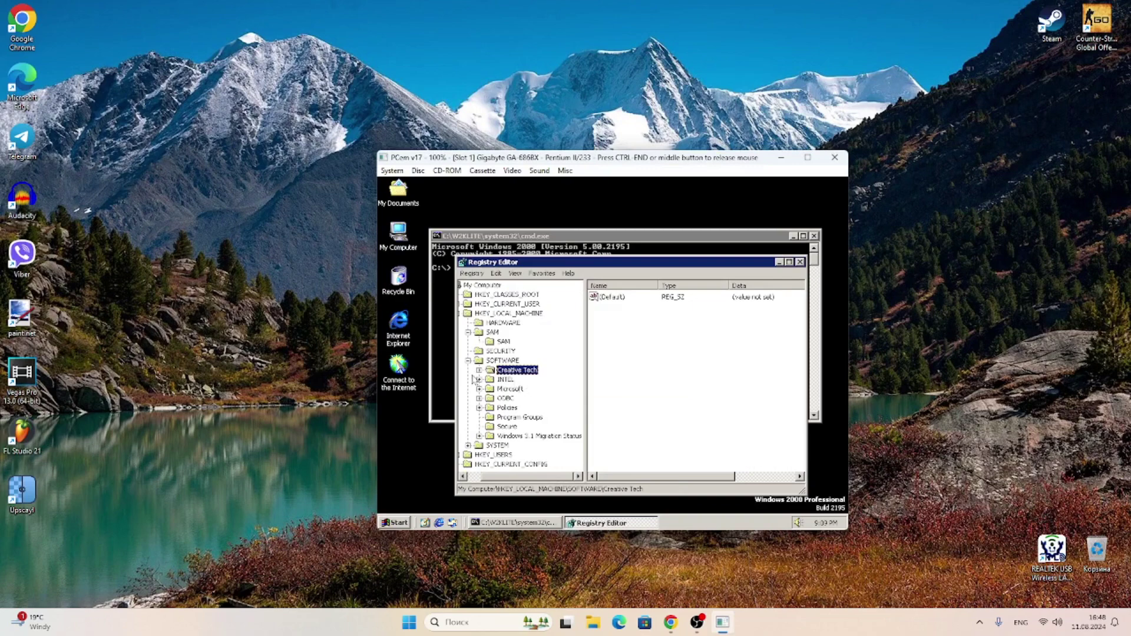
# - Delete the MixerName subkey of Creative Tech, the Creative Tech key itself and the INTEL key under SOFTWARE
pyautogui.click(479, 372)
pyautogui.press('Delete')
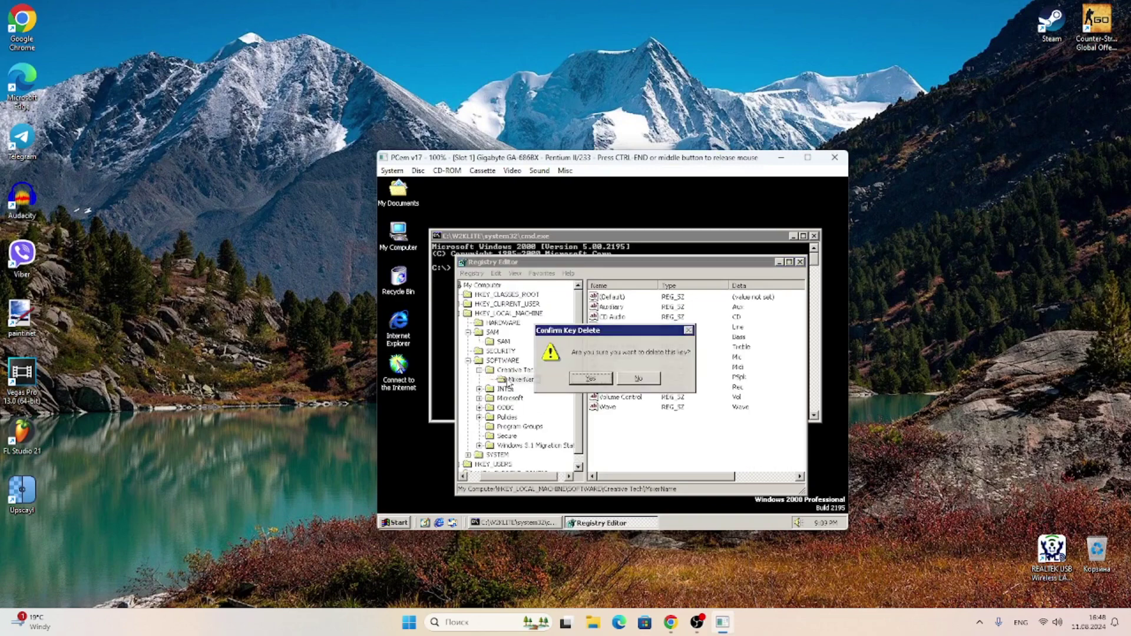
pyautogui.press('Return')
pyautogui.press('Delete')
pyautogui.press('Escape')
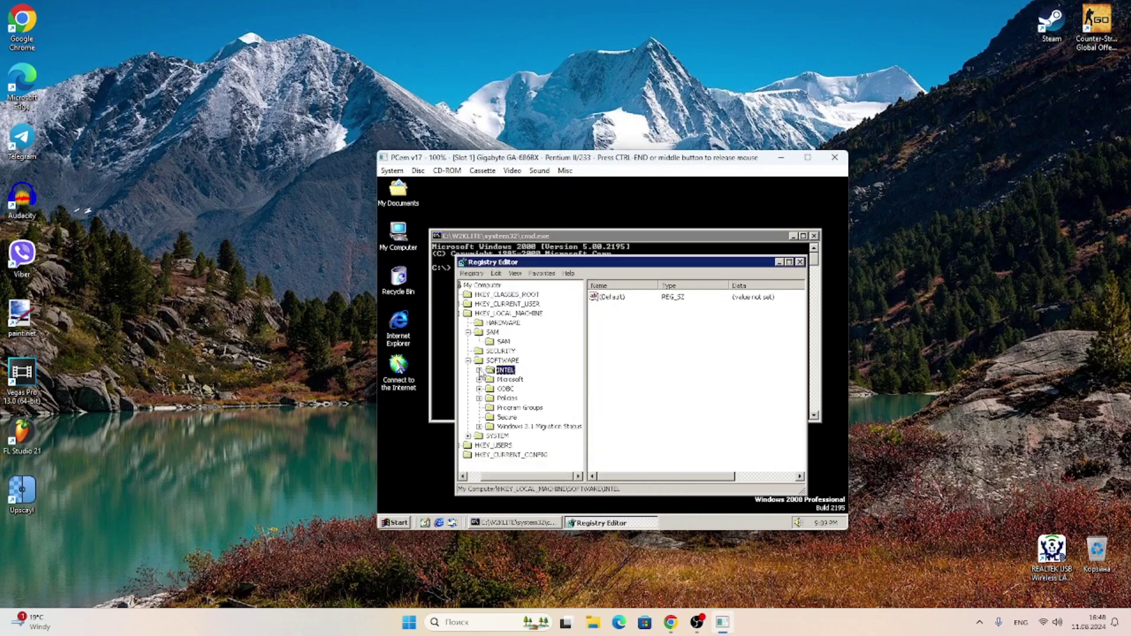
pyautogui.press('Delete')
pyautogui.press('Escape')
# - Try to delete the whole Microsoft key under HKEY_LOCAL_MACHINE\SOFTWARE
pyautogui.press('Delete')
pyautogui.press('Return')
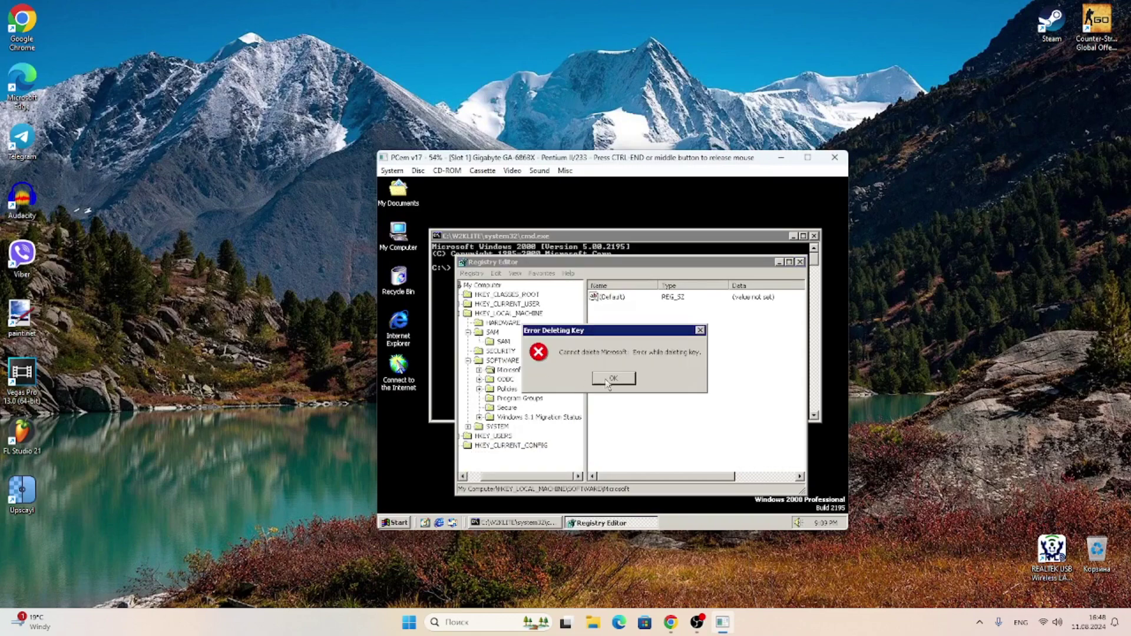
pyautogui.click(607, 380)
# - Expand SOFTWARE\Microsoft, delete its Cryptography subkey and try to delete its Windows NT subkey
pyautogui.click(479, 370)
pyautogui.click(519, 381)
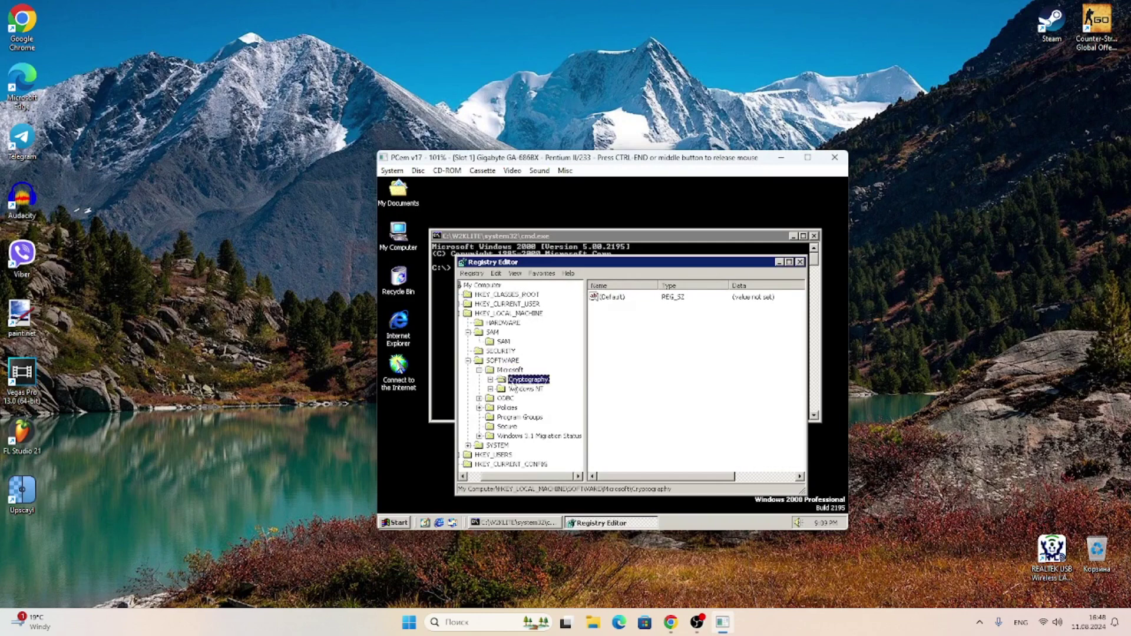
pyautogui.press('Delete')
pyautogui.press('Return')
pyautogui.press('Delete')
pyautogui.press('Return')
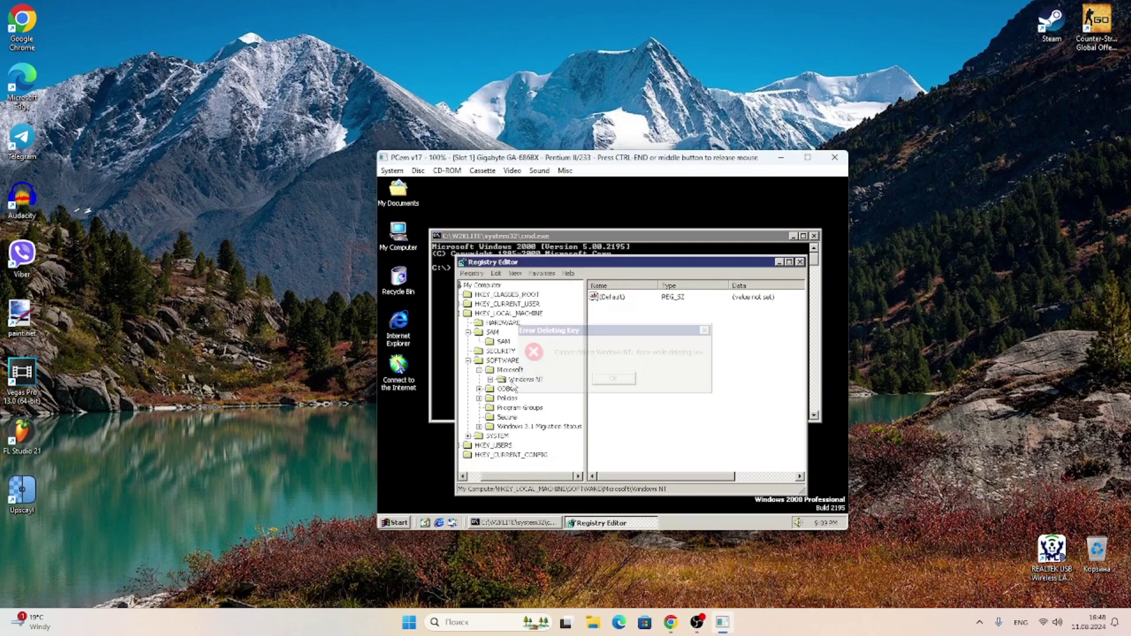
pyautogui.click(611, 382)
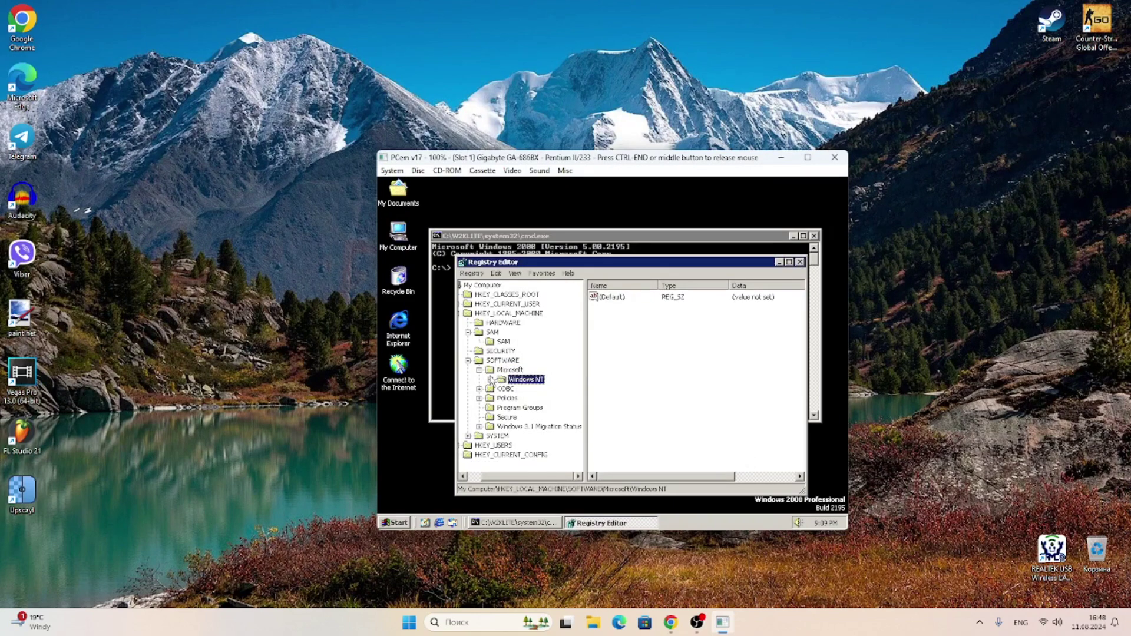
# - Expand Windows NT\CurrentVersion\Perflib and try to delete its 009 subkey and the Perflib key itself
pyautogui.click(490, 380)
pyautogui.click(501, 390)
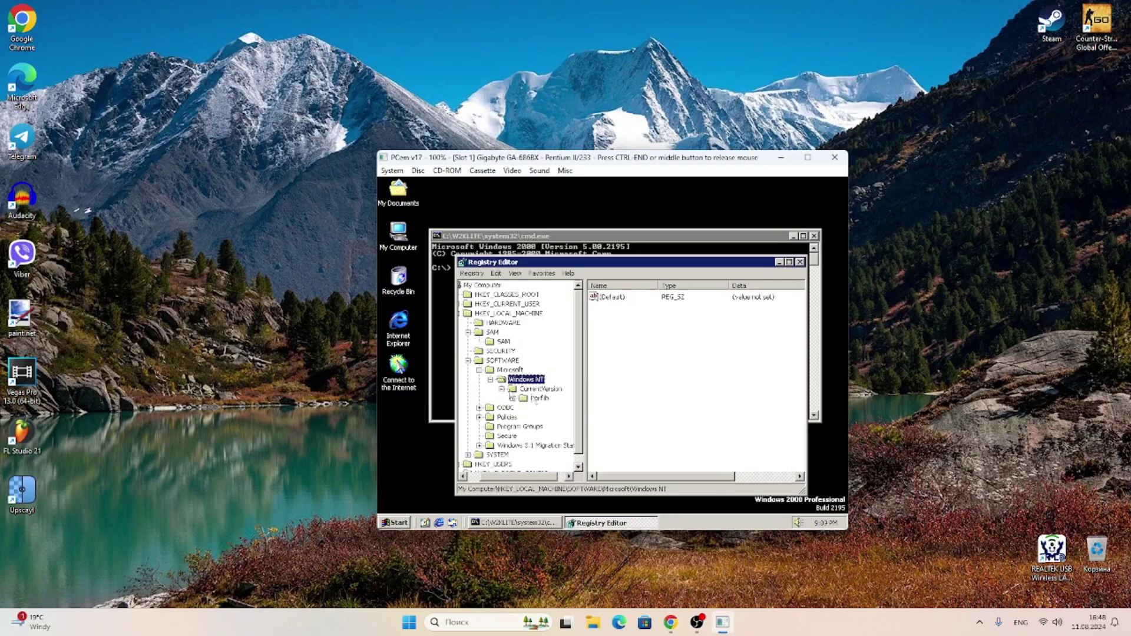
pyautogui.click(513, 398)
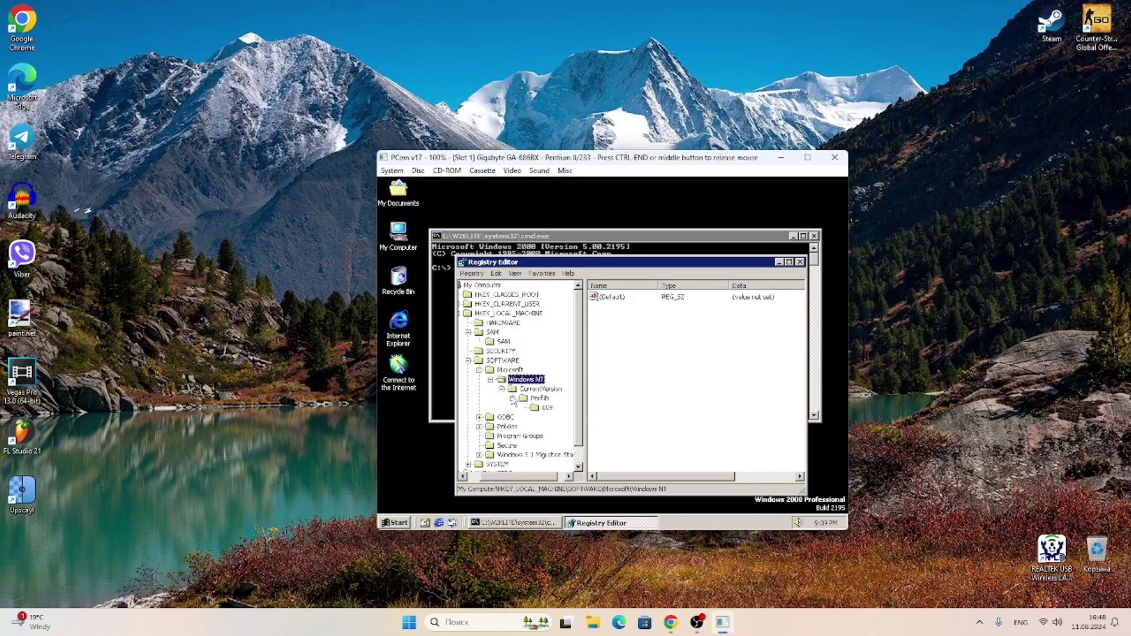
pyautogui.click(545, 409)
pyautogui.press('Delete')
pyautogui.press('Return')
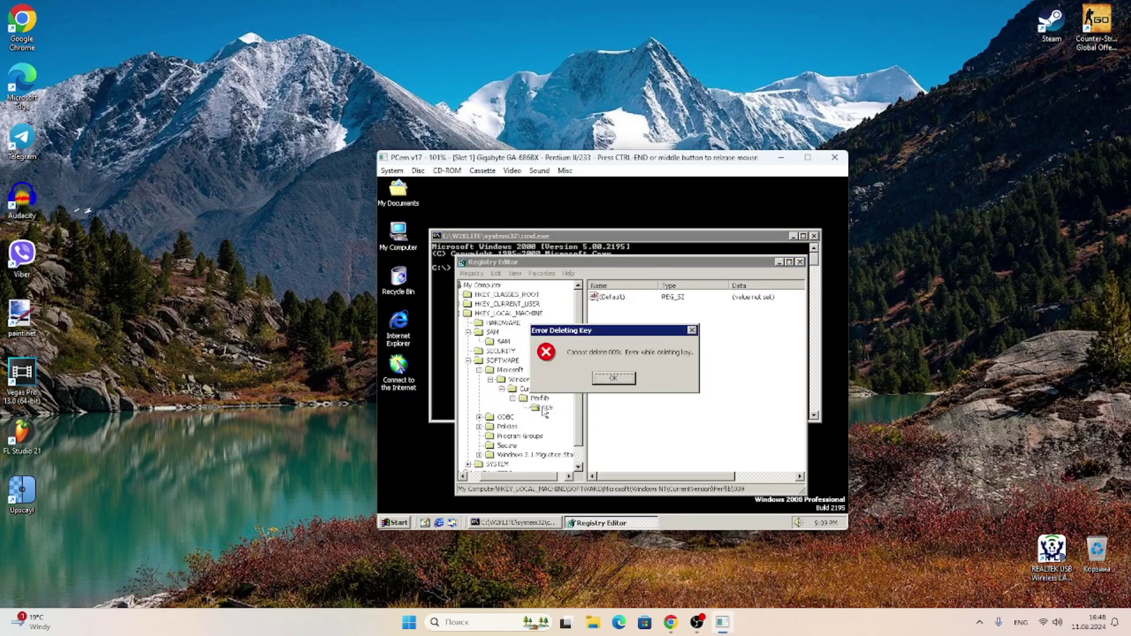
pyautogui.click(614, 378)
pyautogui.press('Delete')
pyautogui.press('Return')
pyautogui.click(614, 379)
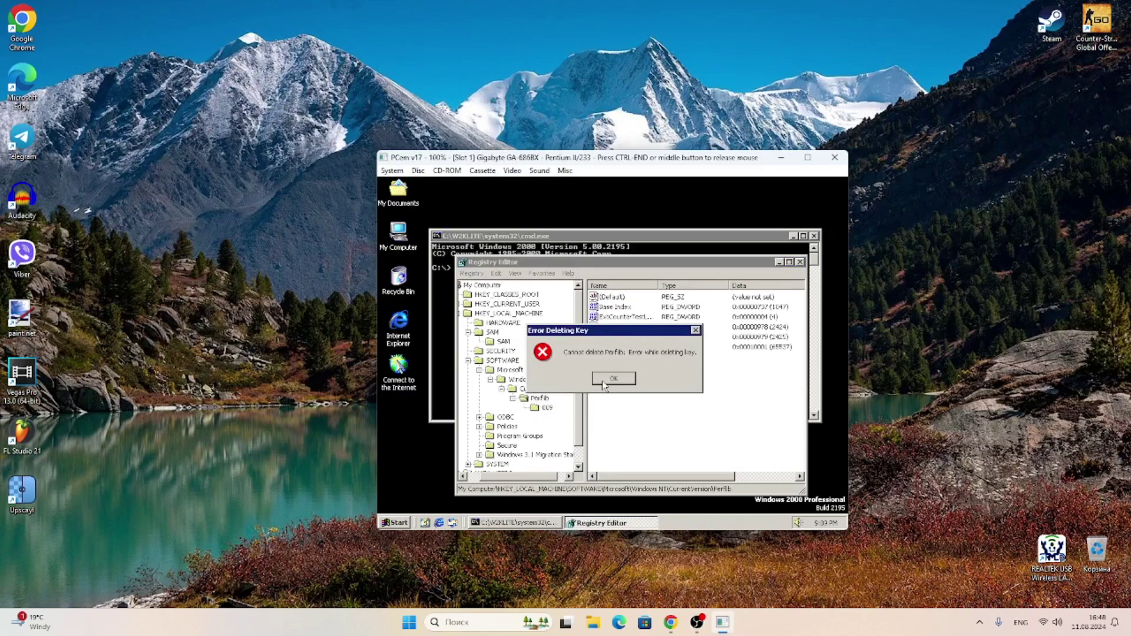
# - Delete the ODBC, Policies, Program Groups, Secure and Windows 3.1 Migration Status keys under HKEY_LOCAL_MACHINE\SOFTWARE
pyautogui.click(479, 417)
pyautogui.click(506, 417)
pyautogui.press('Delete')
pyautogui.press('Return')
pyautogui.press('Delete')
pyautogui.press('Return')
pyautogui.press('Delete')
pyautogui.press('Return')
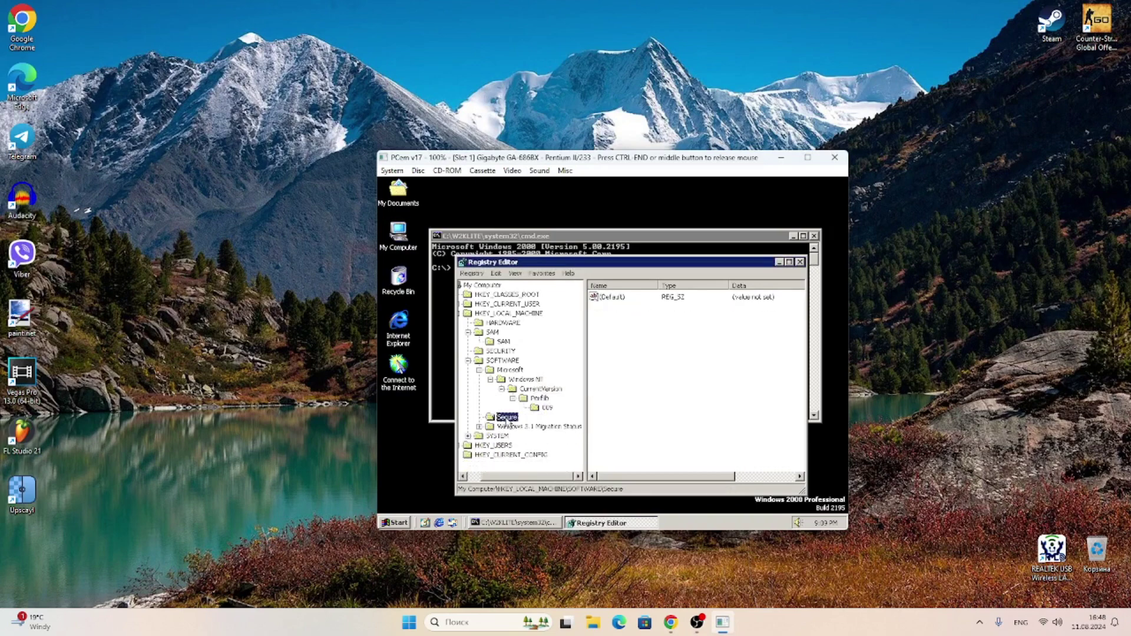
pyautogui.press('Delete')
pyautogui.press('Return')
pyautogui.press('Delete')
pyautogui.press('Return')
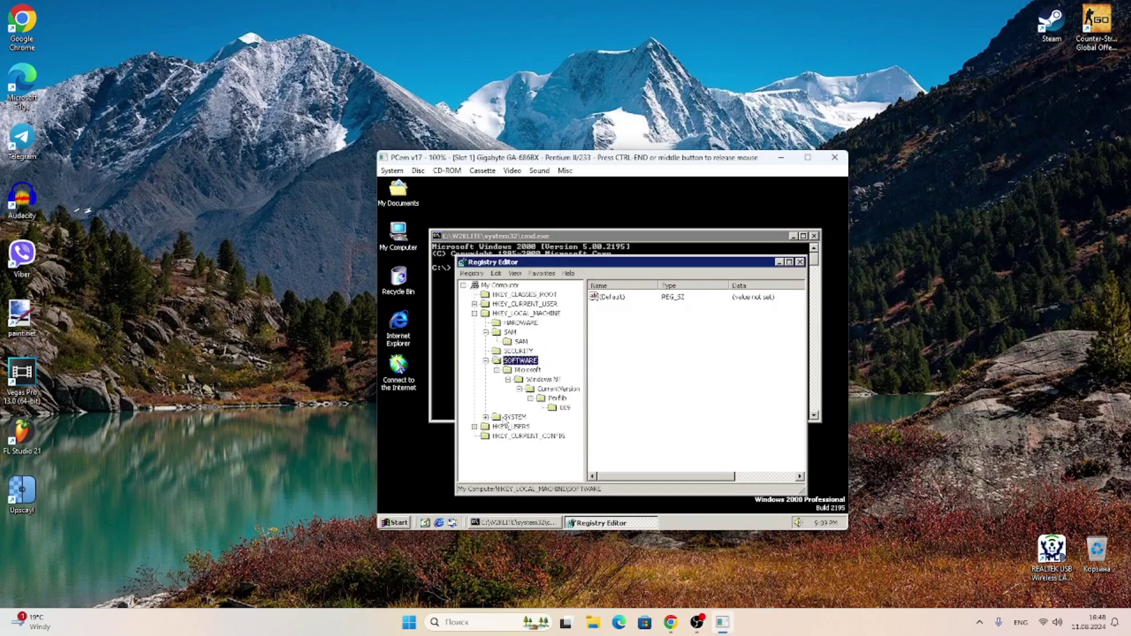
# - Collapse SOFTWARE and expand HKEY_LOCAL_MACHINE\SYSTEM down to the ControlSet001\Control key
pyautogui.click(486, 360)
pyautogui.click(486, 370)
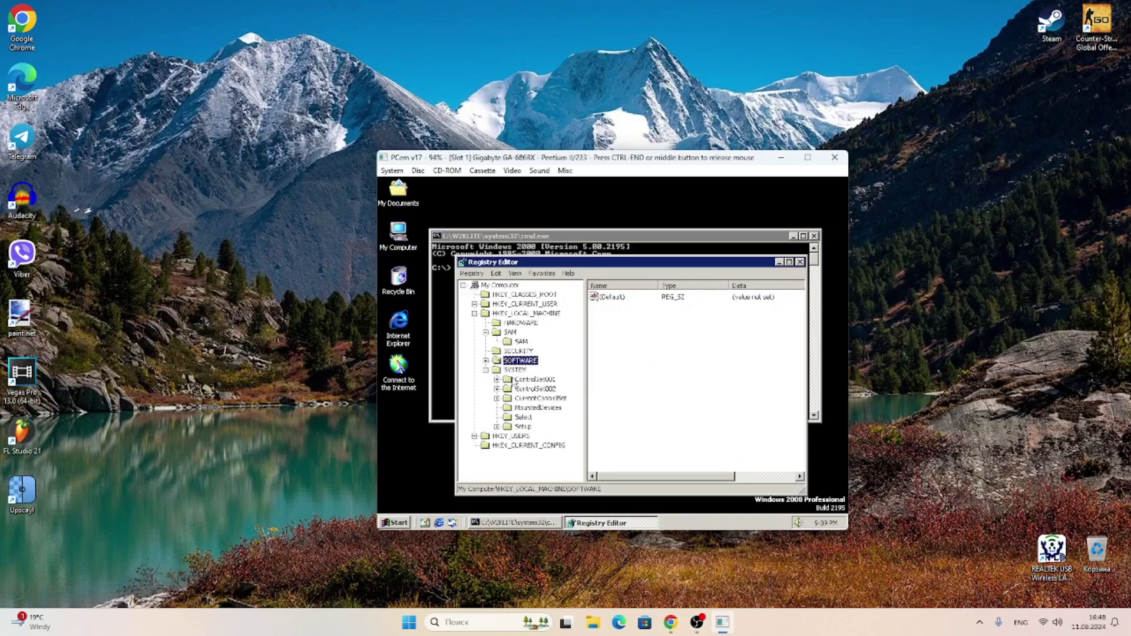
pyautogui.click(509, 380)
pyautogui.click(497, 380)
pyautogui.click(508, 389)
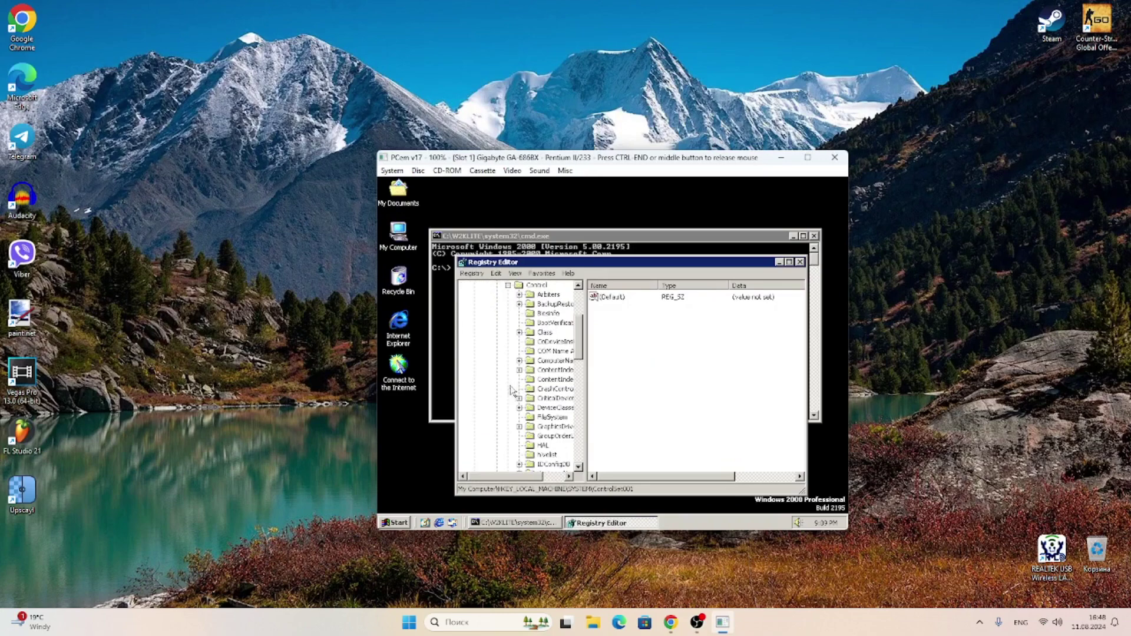
# - Delete the Arbiters, BackupRestore, Biosinfo and BootVerificationProgram subkeys of ControlSet001\Control
pyautogui.click(548, 294)
pyautogui.press('Delete')
pyautogui.press('Return')
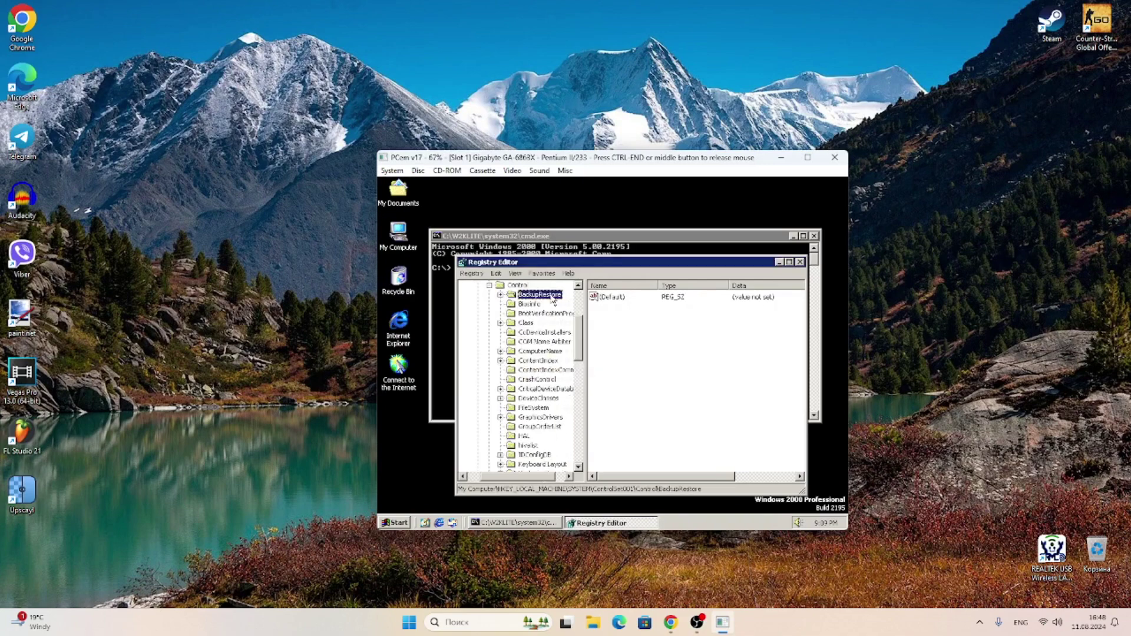
pyautogui.press('Delete')
pyautogui.press('Return')
pyautogui.press('Delete')
pyautogui.press('Return')
pyautogui.press('Delete')
pyautogui.press('Return')
# - Try to delete the Class subkey of ControlSet001\Control
pyautogui.press('Delete')
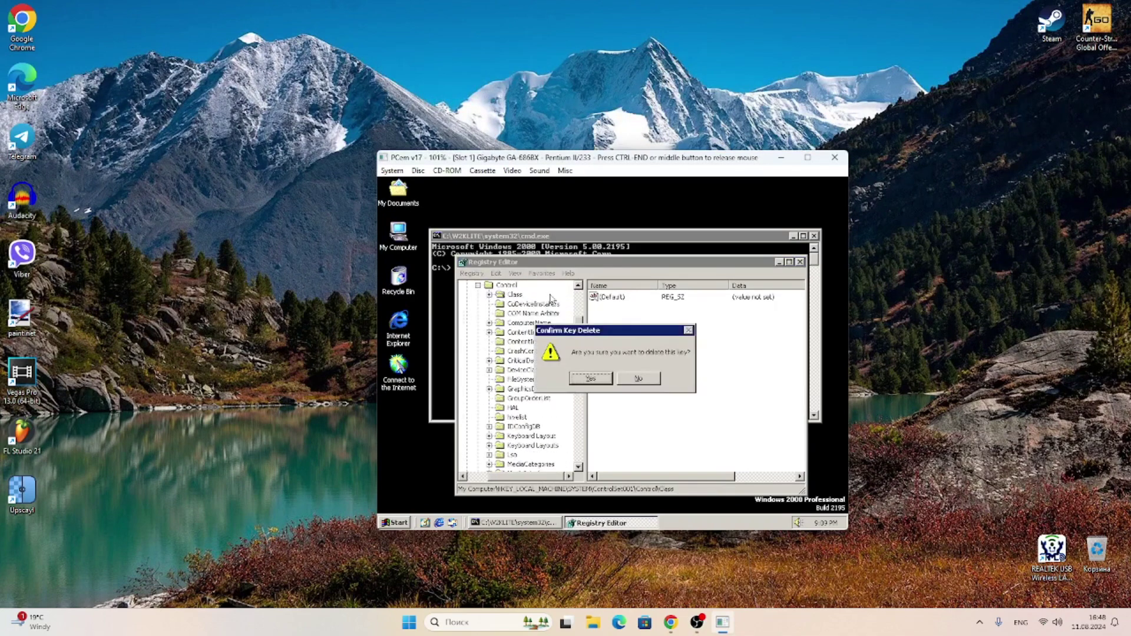
pyautogui.press('Return')
pyautogui.press('Return')
pyautogui.press('Delete')
pyautogui.click(624, 380)
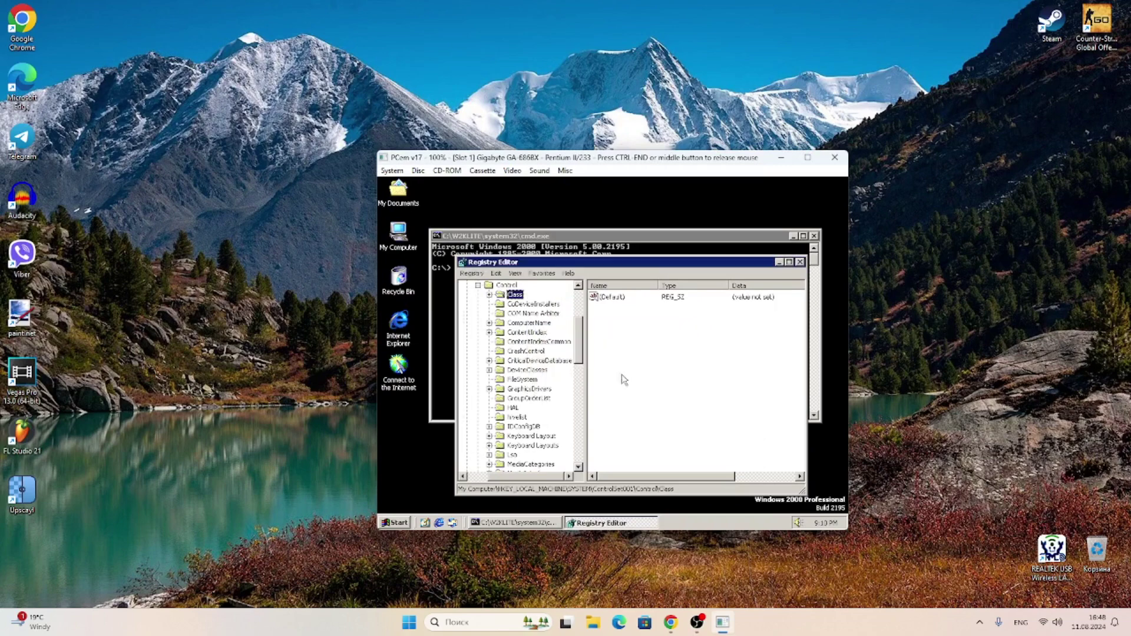
# - Delete the CoDeviceInstallers, COM Name Arbiter, ComputerName and ContentIndex subkeys of ControlSet001\Control
pyautogui.click(532, 304)
pyautogui.press('Delete')
pyautogui.press('Return')
pyautogui.press('Delete')
pyautogui.press('Return')
pyautogui.press('Delete')
pyautogui.press('Return')
pyautogui.press('Delete')
pyautogui.press('Return')
# - Delete one after another the ControlSet001\Control subkeys from ContentIndexCommon through Network
pyautogui.press('Delete')
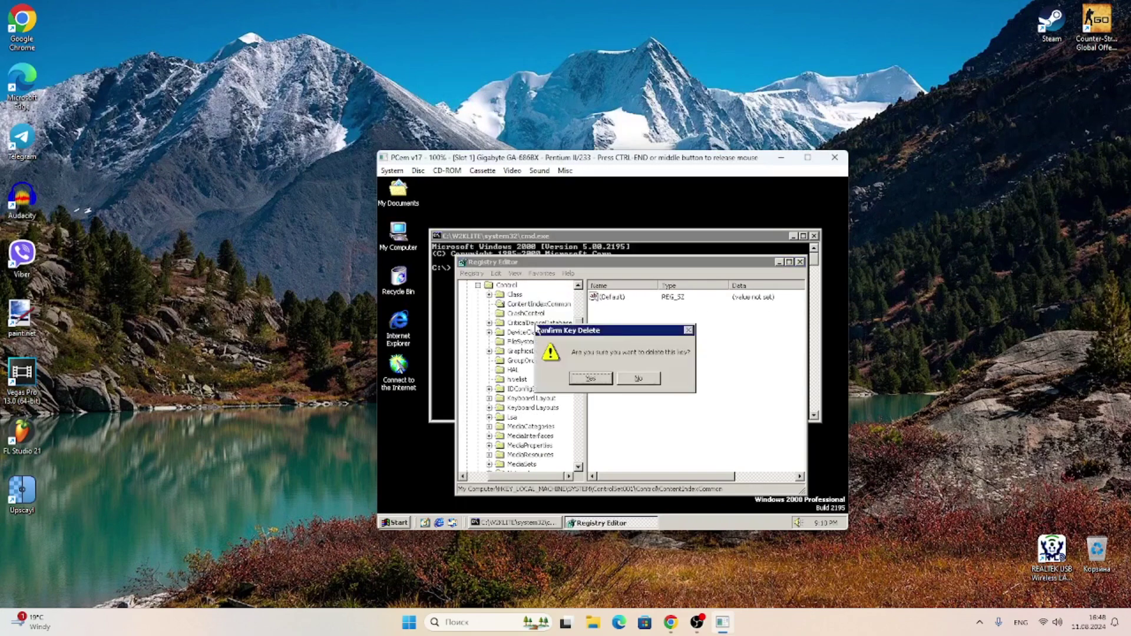
pyautogui.press('Return')
pyautogui.press('Delete')
pyautogui.press('Return')
pyautogui.press('Delete')
pyautogui.press('Return')
pyautogui.press('Delete')
pyautogui.press('Return')
pyautogui.press('Delete')
pyautogui.press('Return')
pyautogui.press('Delete')
pyautogui.press('Return')
pyautogui.press('Delete')
pyautogui.press('Return')
pyautogui.press('Delete')
pyautogui.press('Return')
pyautogui.press('Delete')
pyautogui.press('Return')
pyautogui.press('Delete')
pyautogui.press('Return')
pyautogui.press('Delete')
pyautogui.press('Return')
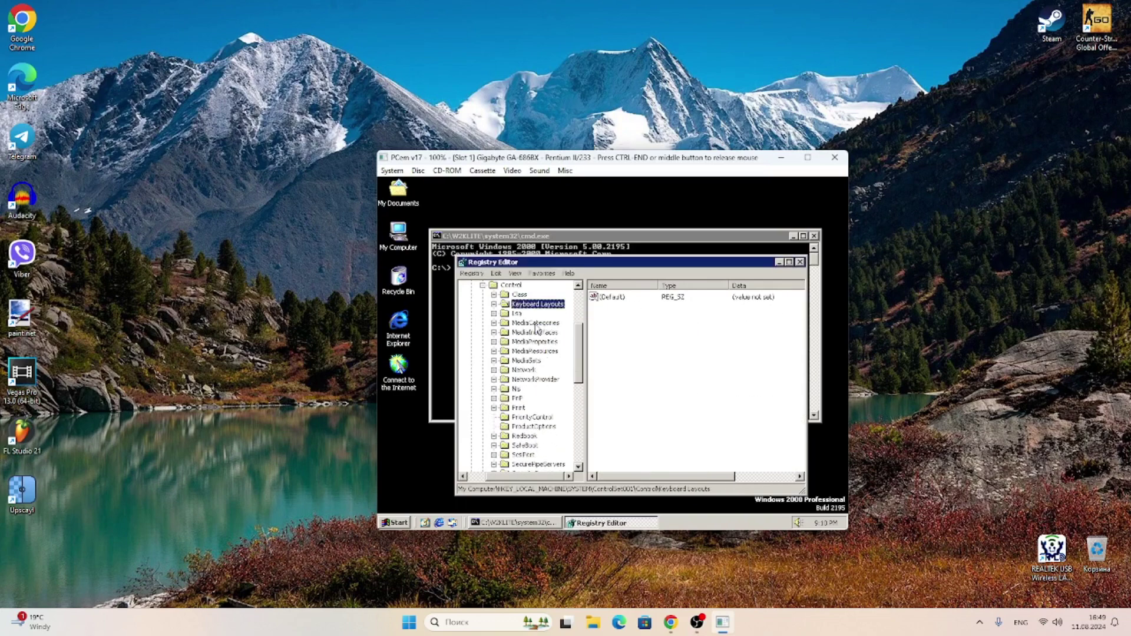
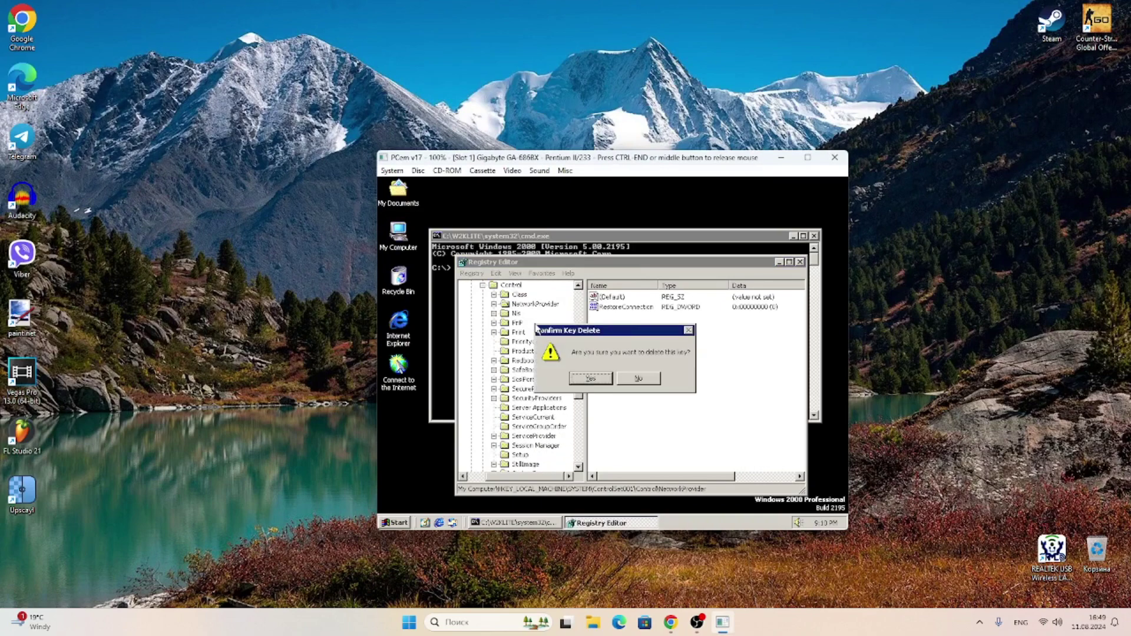
# - Delete the Nls and PnP subkeys of ControlSet001\Control and try to delete NetworkProvider and Print
pyautogui.press('Return')
pyautogui.press('Return')
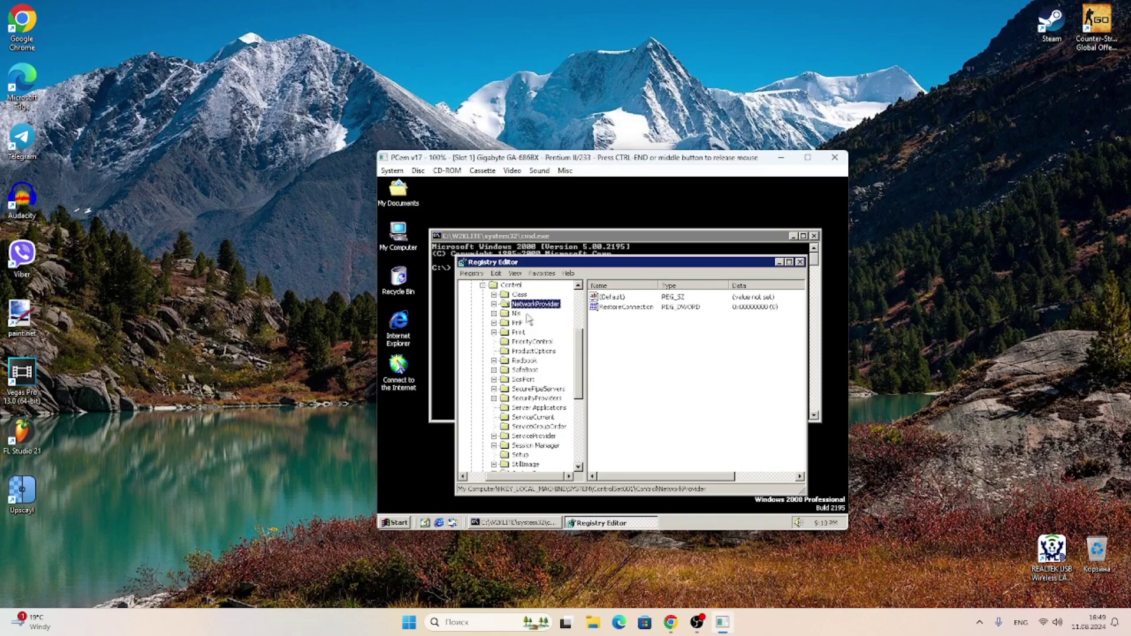
pyautogui.click(520, 316)
pyautogui.press('Delete')
pyautogui.press('Return')
pyautogui.press('Delete')
pyautogui.press('Return')
pyautogui.press('Delete')
pyautogui.press('Return')
pyautogui.click(623, 380)
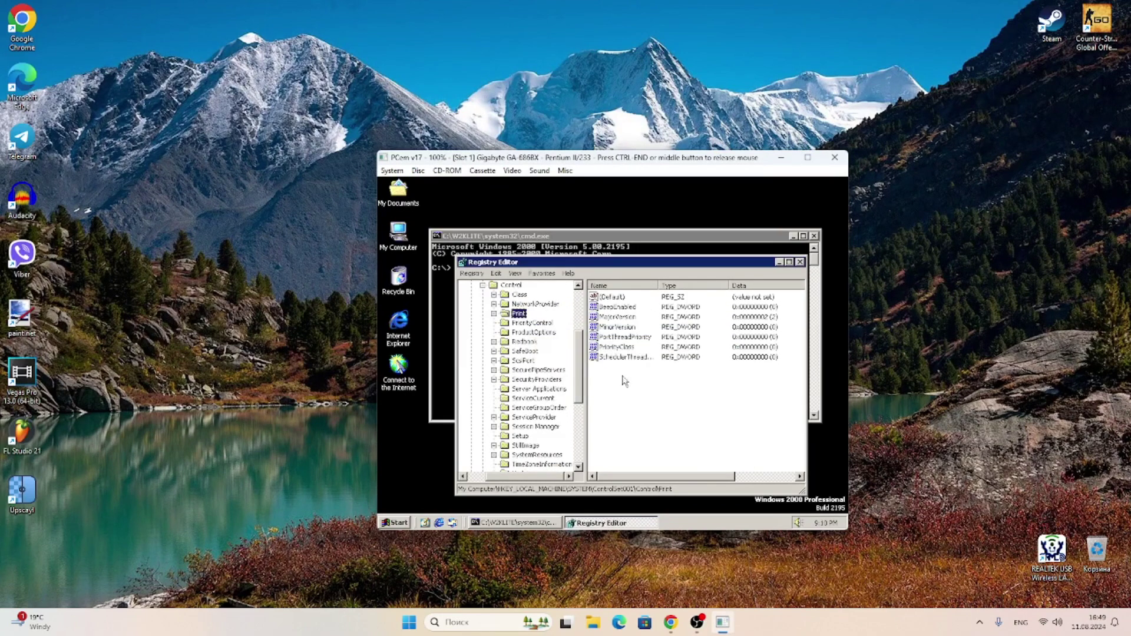
# - Delete the PriorityControl, ProductOptions, Redbook, SafeBoot, ScsiPort and SecurePipeServers subkeys of ControlSet001\Control
pyautogui.press('Down')
pyautogui.press('Delete')
pyautogui.press('Return')
pyautogui.press('Delete')
pyautogui.press('Return')
pyautogui.press('Delete')
pyautogui.press('Return')
pyautogui.press('Delete')
pyautogui.press('Return')
pyautogui.press('Delete')
pyautogui.press('Return')
pyautogui.press('Delete')
pyautogui.press('Return')
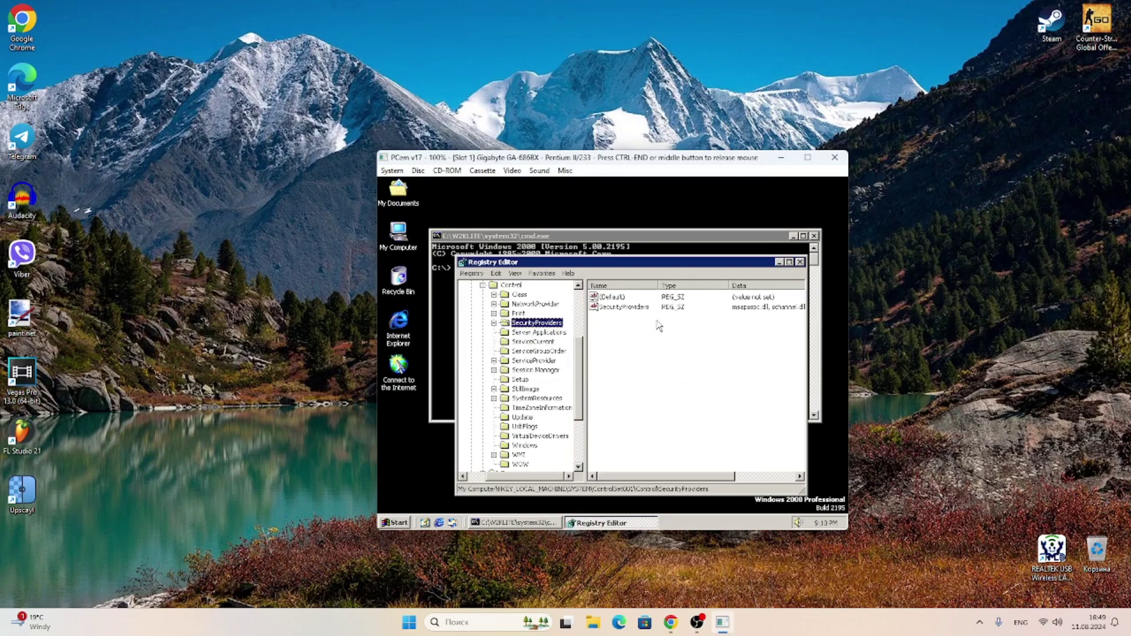
# - Delete the SecurityProviders and Server Applications subkeys of ControlSet001\Control and try to delete ServiceCurrent
pyautogui.press('Delete')
pyautogui.press('Return')
pyautogui.press('Delete')
pyautogui.press('Return')
pyautogui.press('Delete')
pyautogui.press('Return')
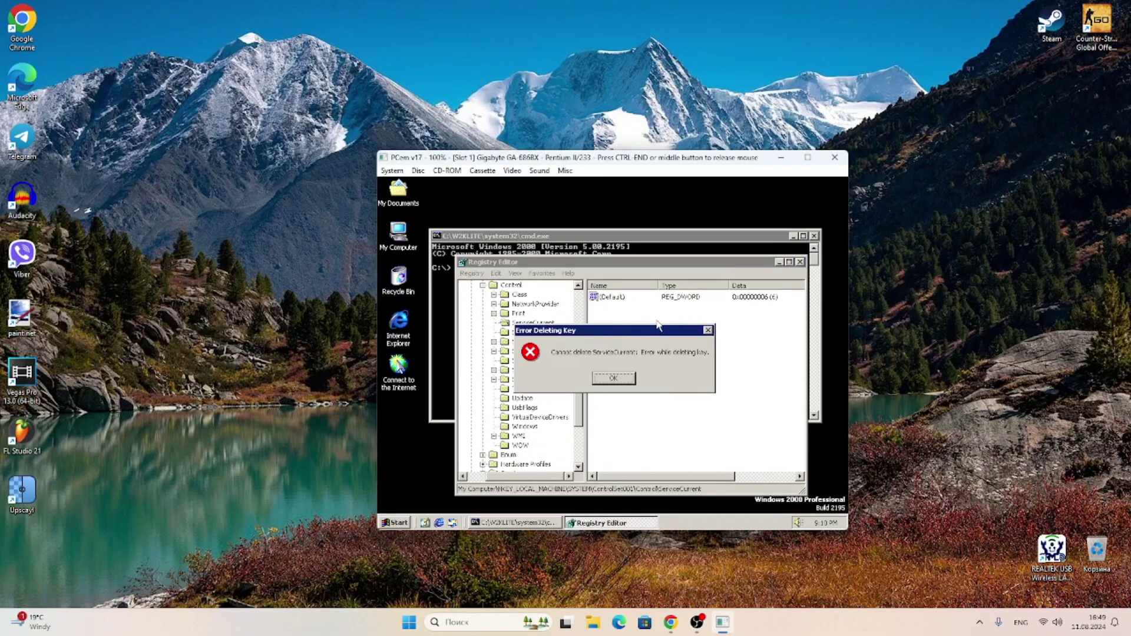
pyautogui.press('Return')
# - Delete all remaining ControlSet001\Control subkeys from ServiceGroupOrder through WOW
pyautogui.press('Down')
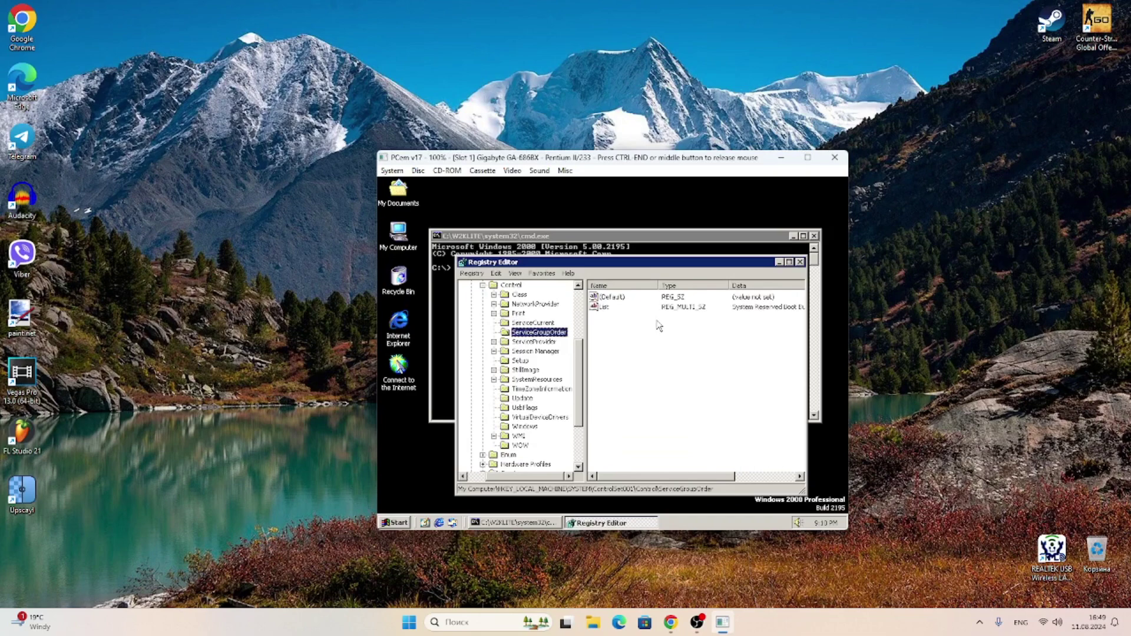
pyautogui.press('Delete')
pyautogui.press('Return')
pyautogui.press('Delete')
pyautogui.press('Return')
pyautogui.press('Delete')
pyautogui.press('Return')
pyautogui.press('Delete')
pyautogui.press('Return')
pyautogui.press('Delete')
pyautogui.press('Return')
pyautogui.press('Delete')
pyautogui.press('Return')
pyautogui.press('Delete')
pyautogui.press('Return')
pyautogui.press('Delete')
pyautogui.press('Return')
pyautogui.press('Delete')
pyautogui.press('Return')
pyautogui.press('Delete')
pyautogui.press('Return')
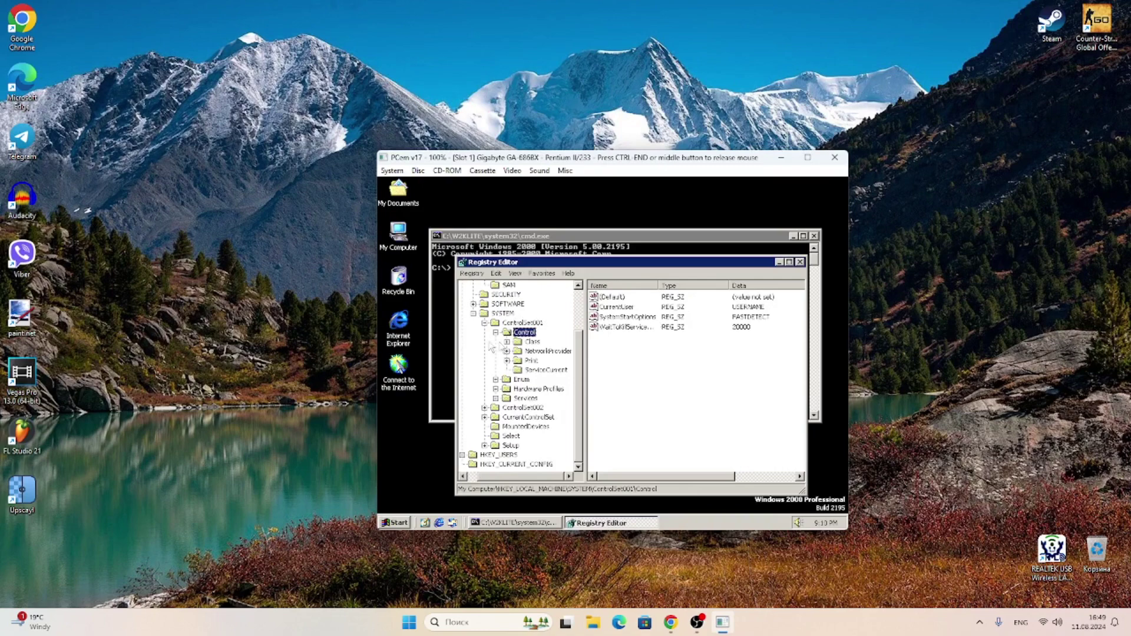
# - Expand Control\Class and try to delete its first subkey, {4D36E965-E325-11CE-BFC1-08002BE10318}, and the Properties key inside it
pyautogui.click(507, 342)
pyautogui.click(526, 352)
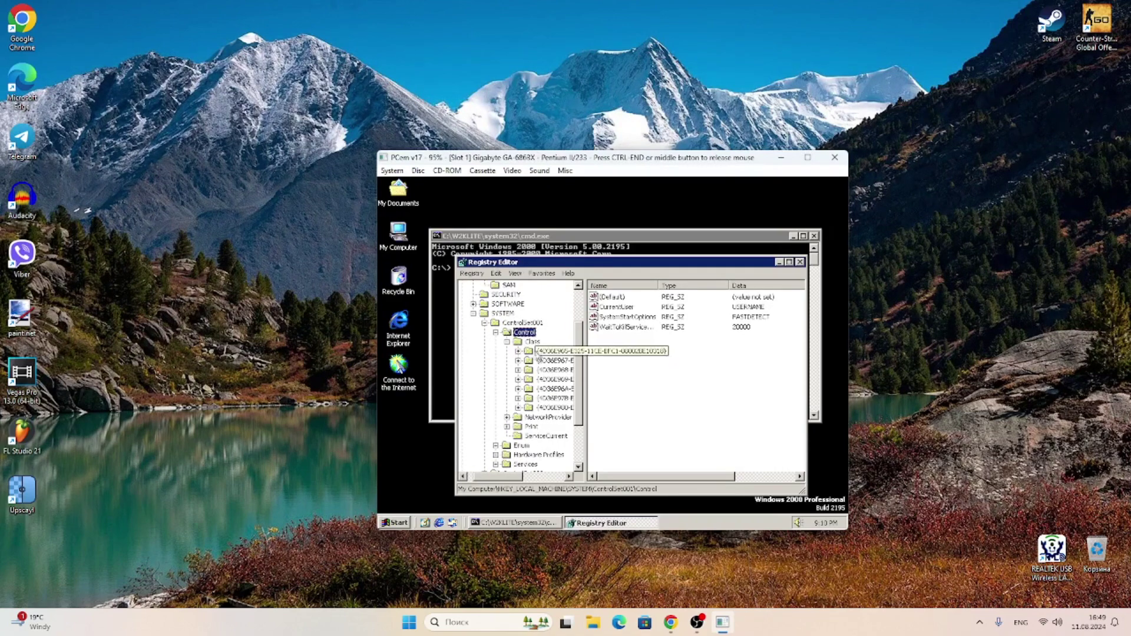
pyautogui.press('Delete')
pyautogui.press('Return')
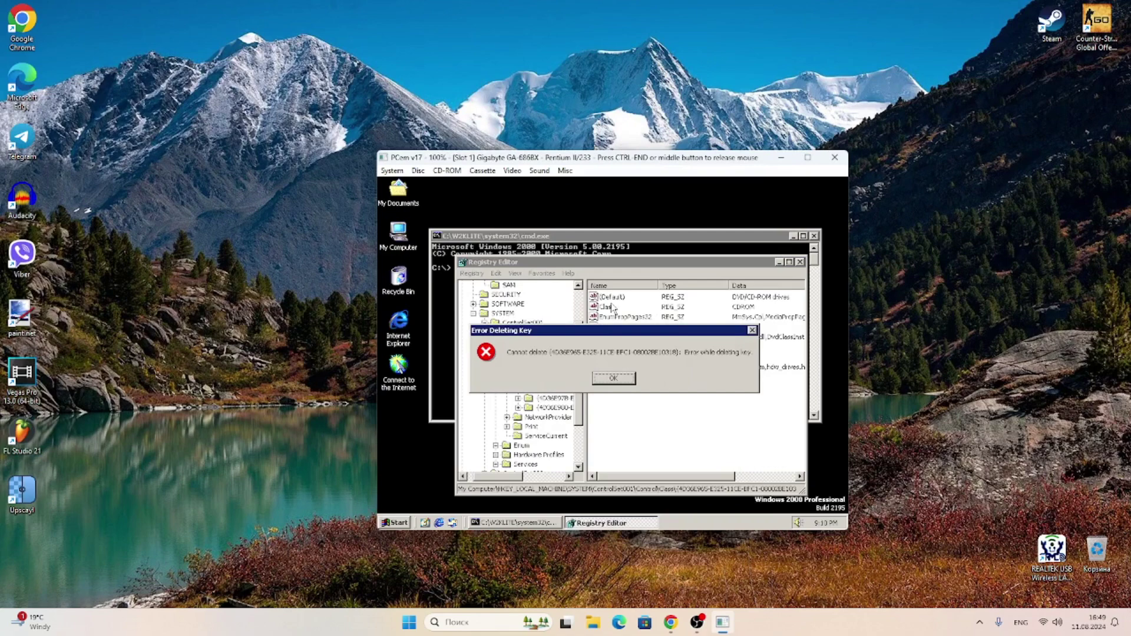
pyautogui.press('Return')
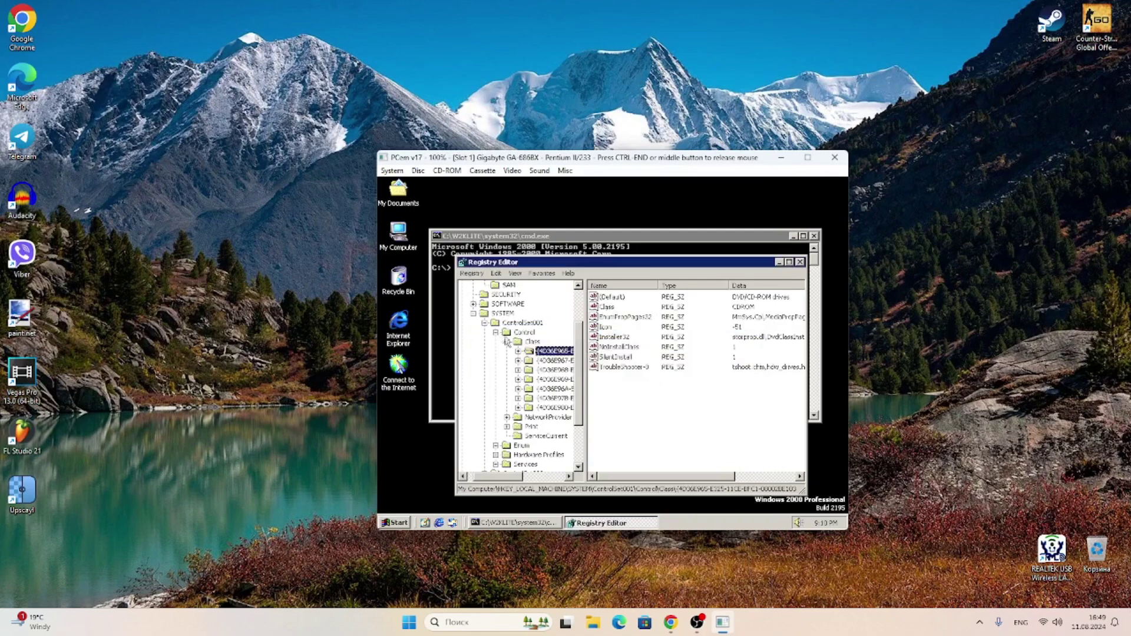
pyautogui.press('Delete')
pyautogui.press('Return')
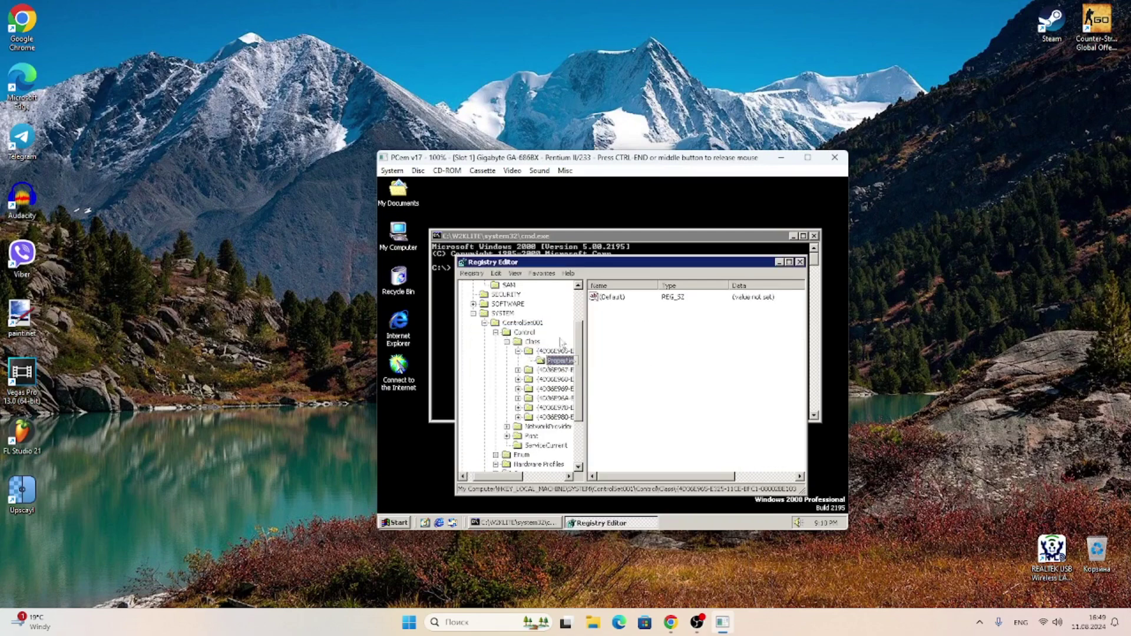
pyautogui.press('Return')
# - Expand NetworkProvider and try to delete its HwOrder subkey and the neighbouring ServiceCurrent key
pyautogui.click(508, 427)
pyautogui.click(556, 436)
pyautogui.press('Delete')
pyautogui.press('Return')
pyautogui.press('Return')
pyautogui.click(546, 456)
pyautogui.press('Delete')
pyautogui.press('Return')
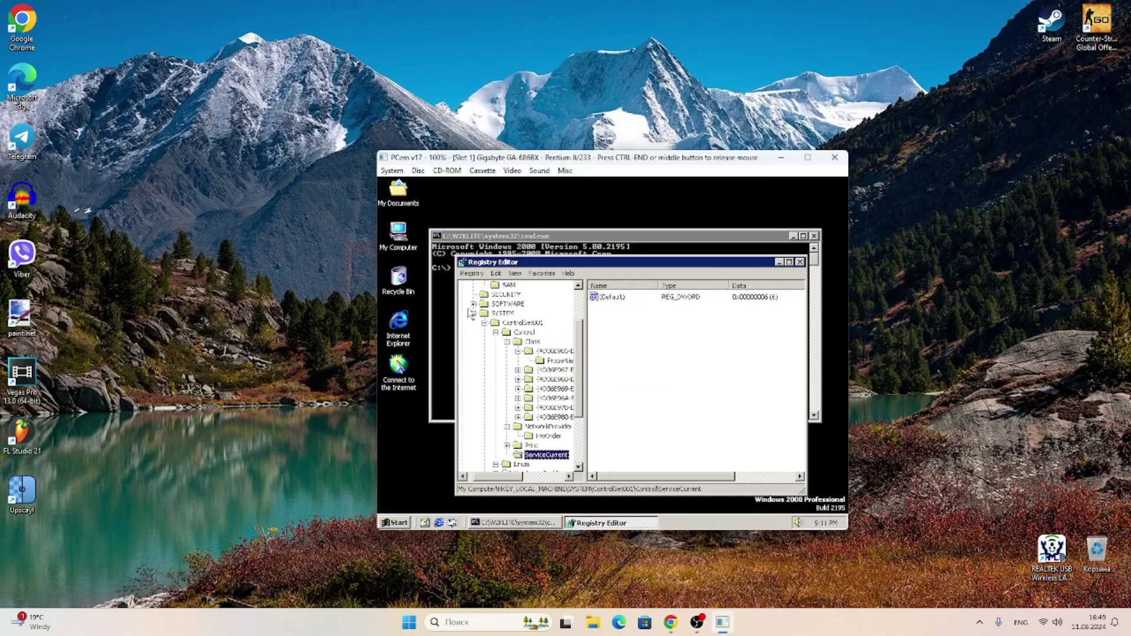
pyautogui.click(485, 323)
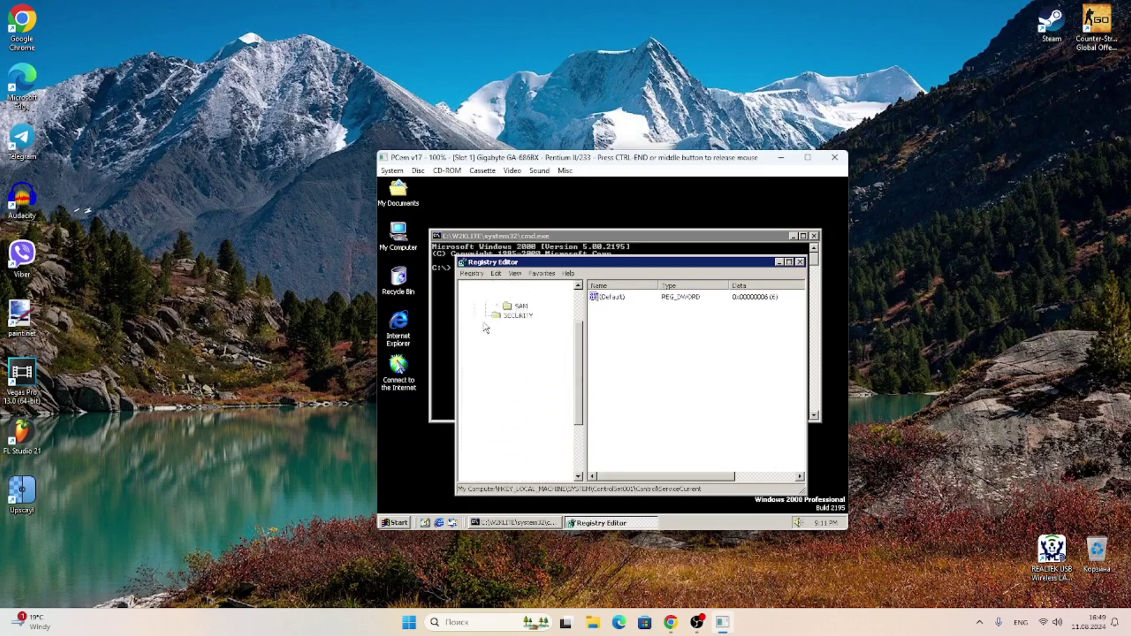
pyautogui.click(497, 389)
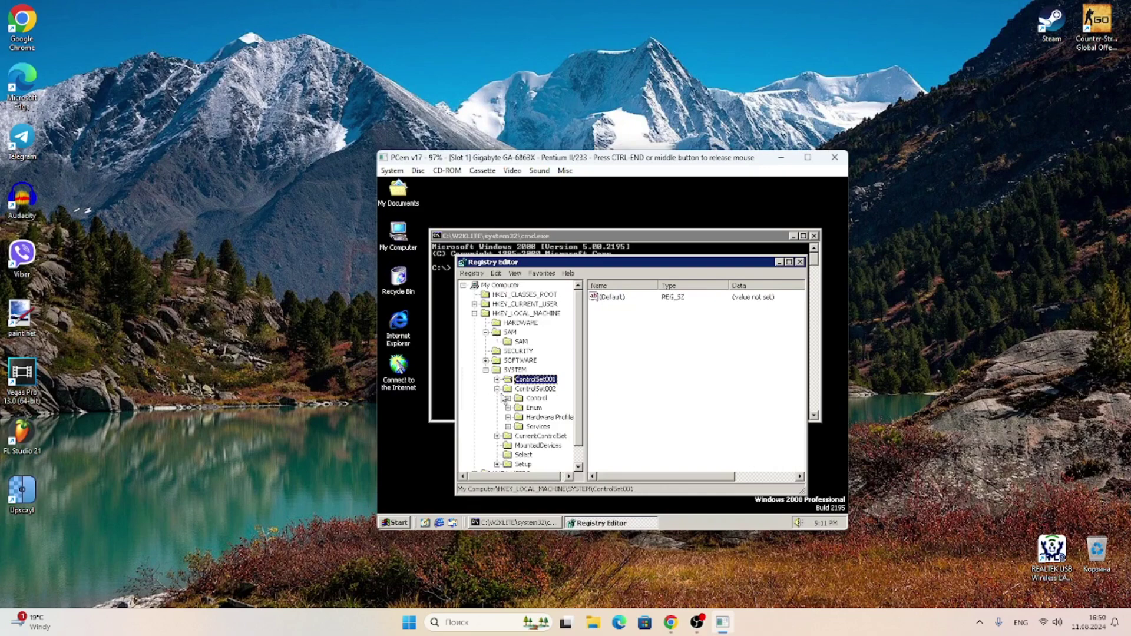
pyautogui.click(496, 389)
pyautogui.click(496, 379)
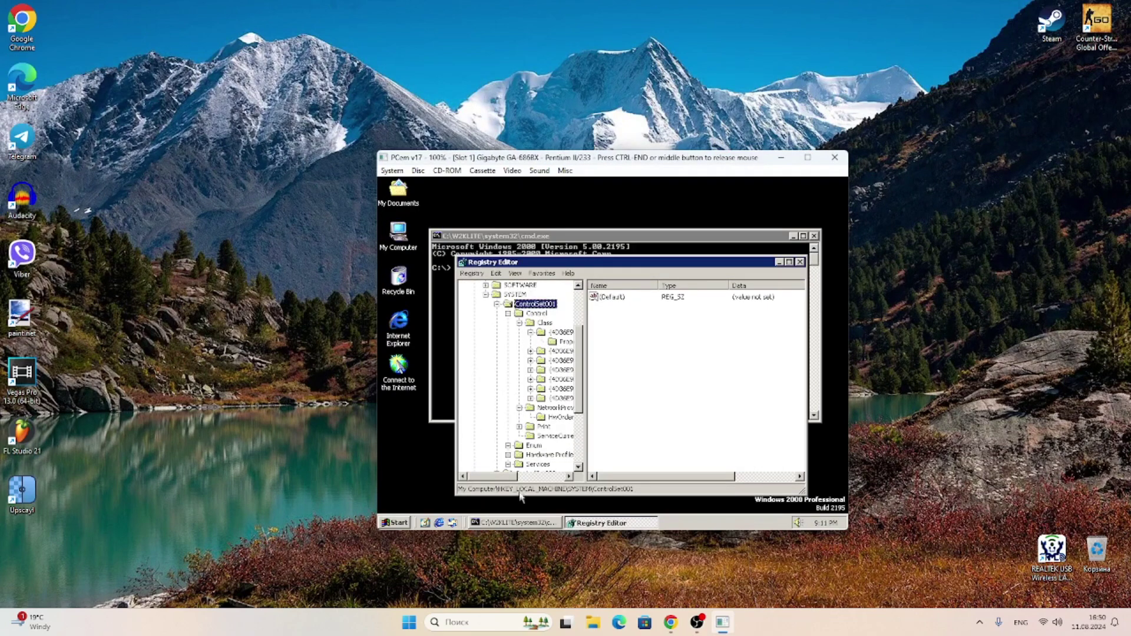
# - Expand ControlSet001\Enum and try to delete its ACPI subkey
pyautogui.click(508, 445)
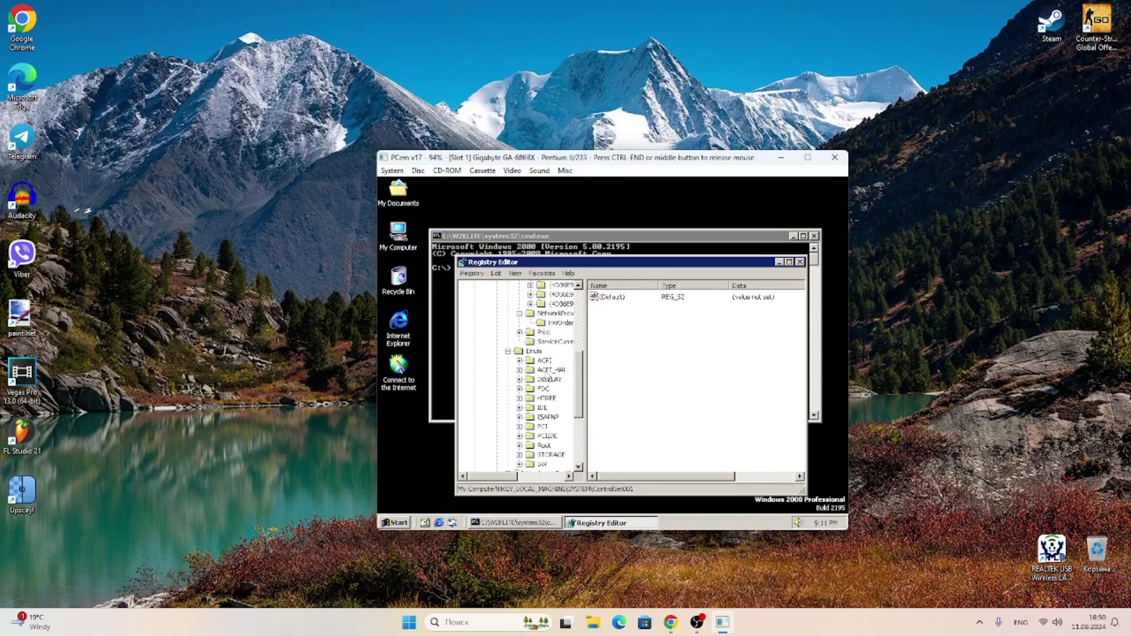
pyautogui.click(543, 360)
pyautogui.press('Delete')
pyautogui.press('Return')
pyautogui.press('Return')
# - Try twice to delete the ACPI_HAL subkey of ControlSet001\Enum
pyautogui.click(552, 371)
pyautogui.press('Delete')
pyautogui.press('Return')
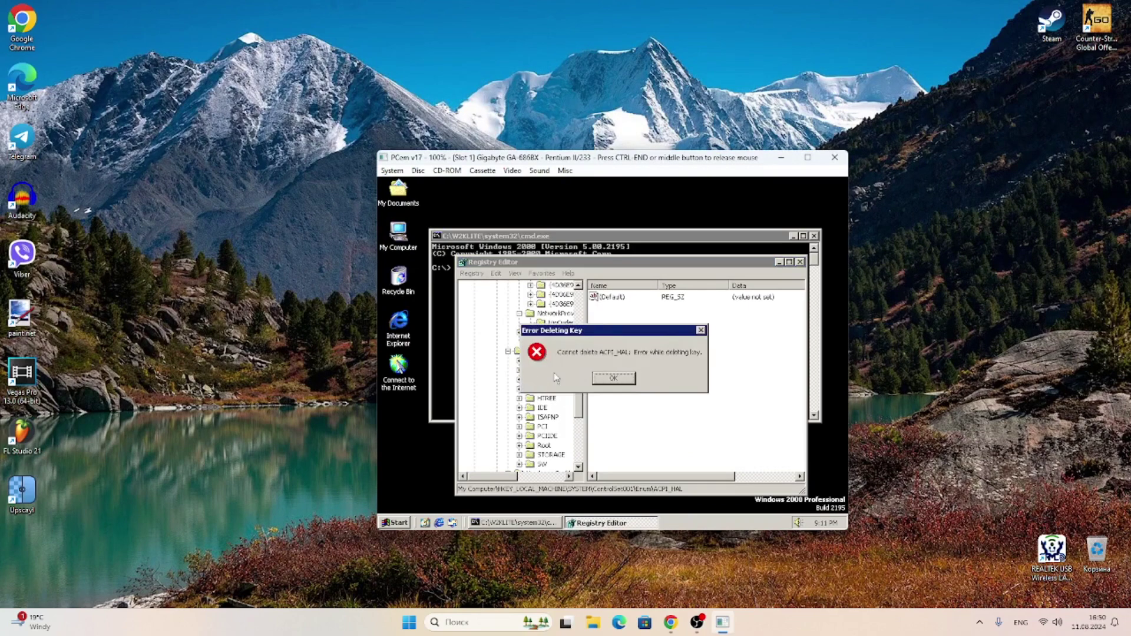
pyautogui.press('Return')
pyautogui.press('Delete')
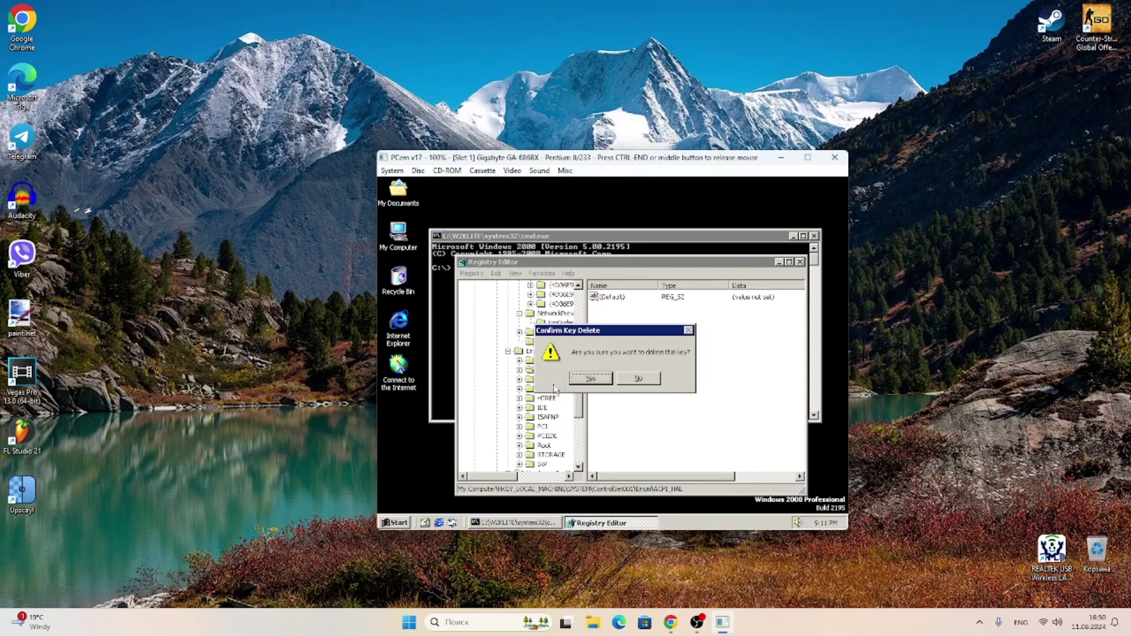
pyautogui.click(596, 380)
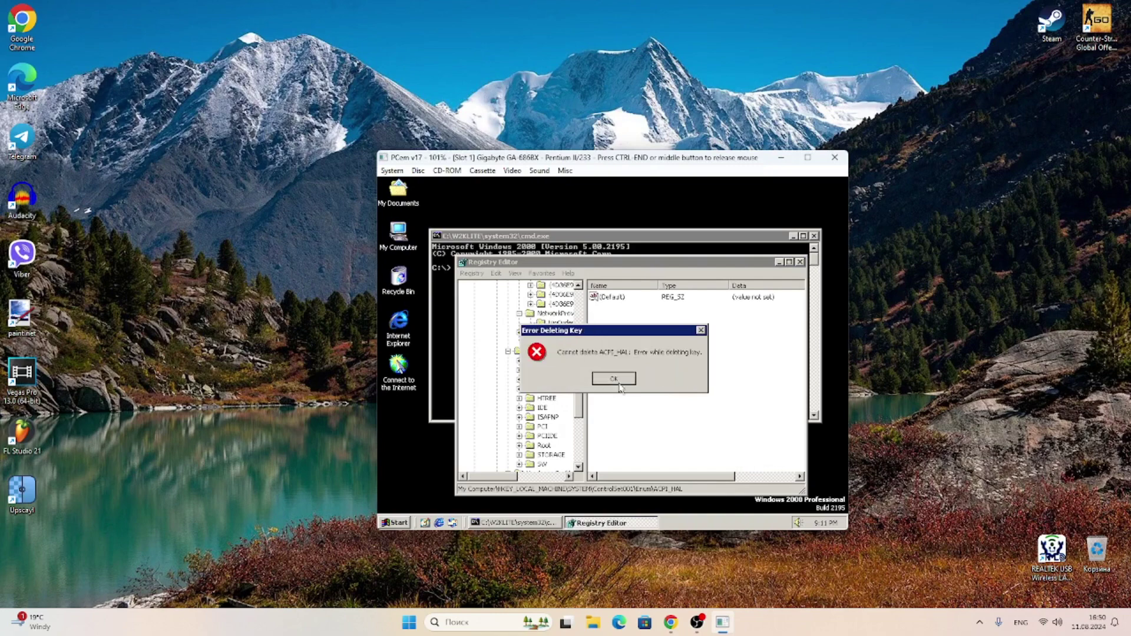
pyautogui.press('Return')
# - Try to delete the DISPLAY and FDC subkeys of ControlSet001\Enum
pyautogui.click(550, 380)
pyautogui.press('Delete')
pyautogui.press('Return')
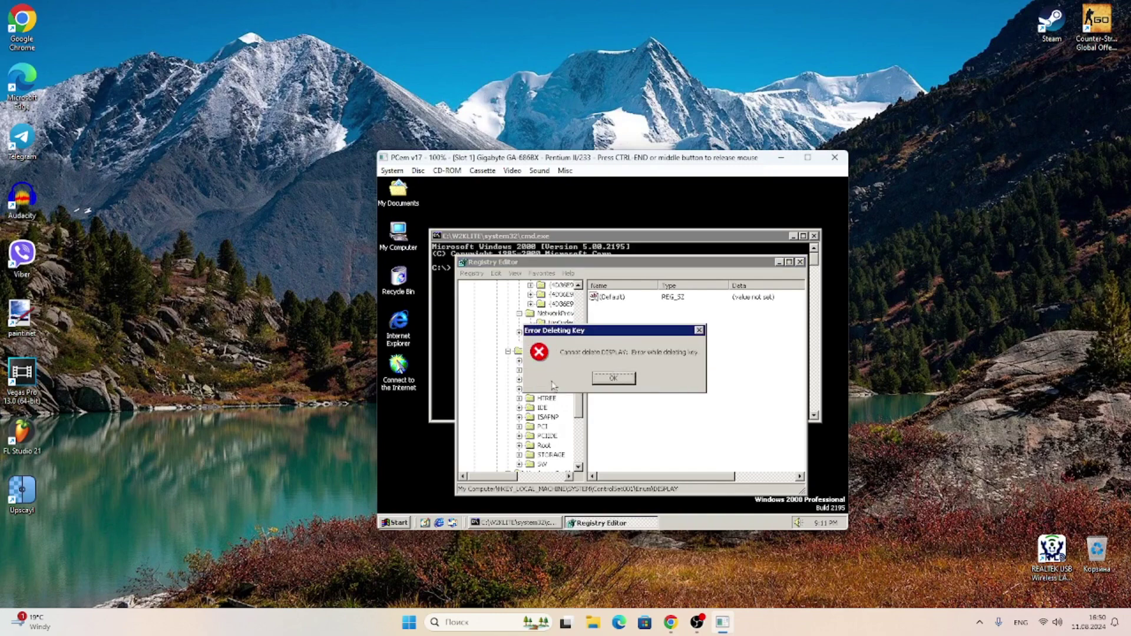
pyautogui.press('Return')
pyautogui.click(558, 389)
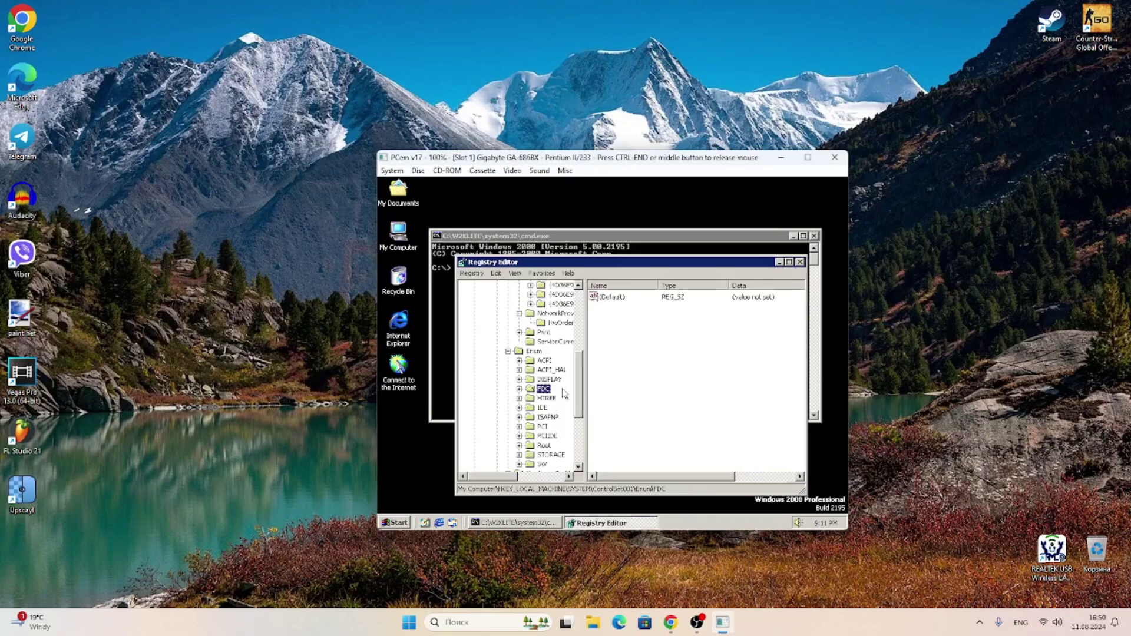
pyautogui.press('Delete')
pyautogui.press('Return')
pyautogui.press('Return')
# - Try to delete the HTREE and IDE subkeys of ControlSet001\Enum
pyautogui.click(569, 398)
pyautogui.press('Delete')
pyautogui.press('Return')
pyautogui.press('Return')
pyautogui.press('Down')
pyautogui.press('Delete')
pyautogui.press('Return')
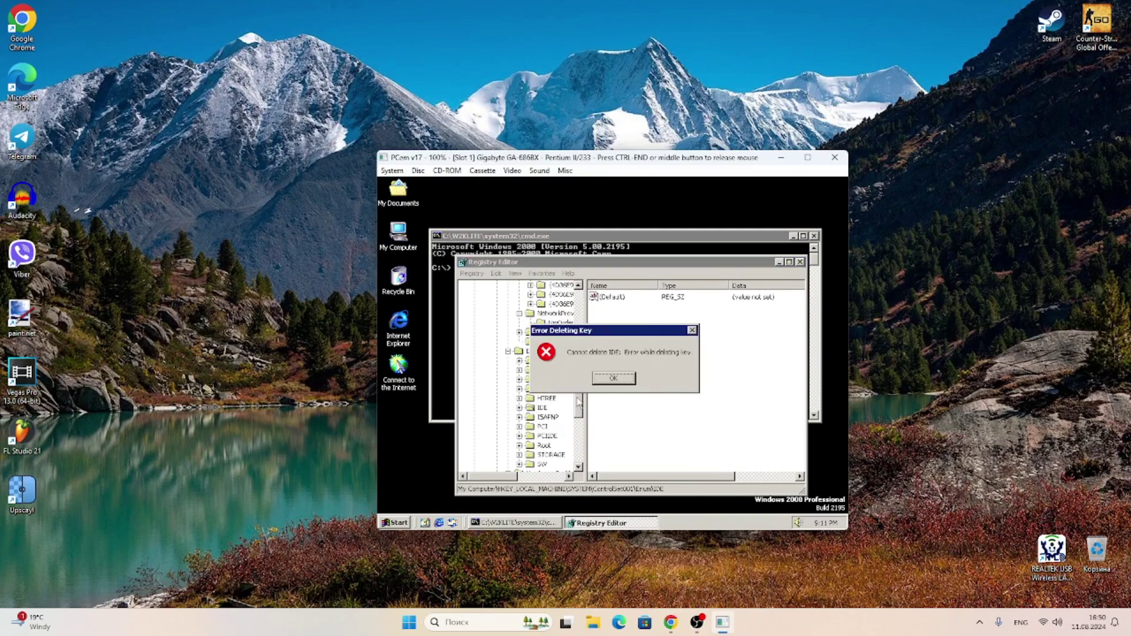
pyautogui.press('Return')
# - Try to delete the ISAPNP subkey of ControlSet001\Enum and move on to PCI
pyautogui.press('Down')
pyautogui.press('Delete')
pyautogui.press('Return')
pyautogui.press('Down')
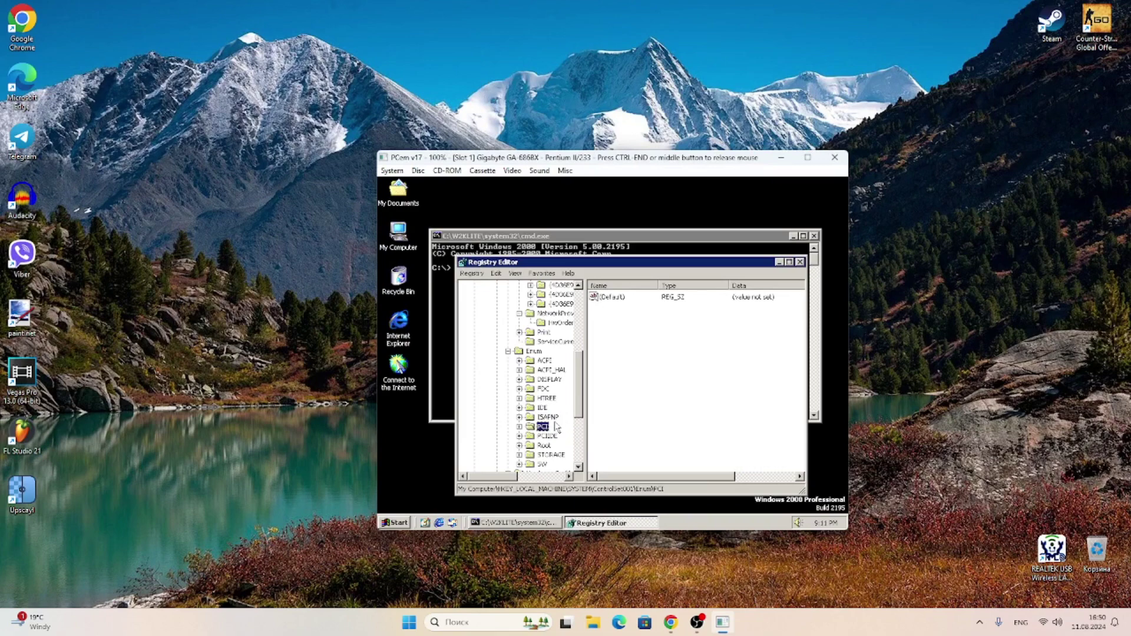
# - Expand ControlSet001\Hardware Profiles and delete its 0000 and 0001 subkeys
pyautogui.moveTo(578, 399); pyautogui.dragTo(587, 435)
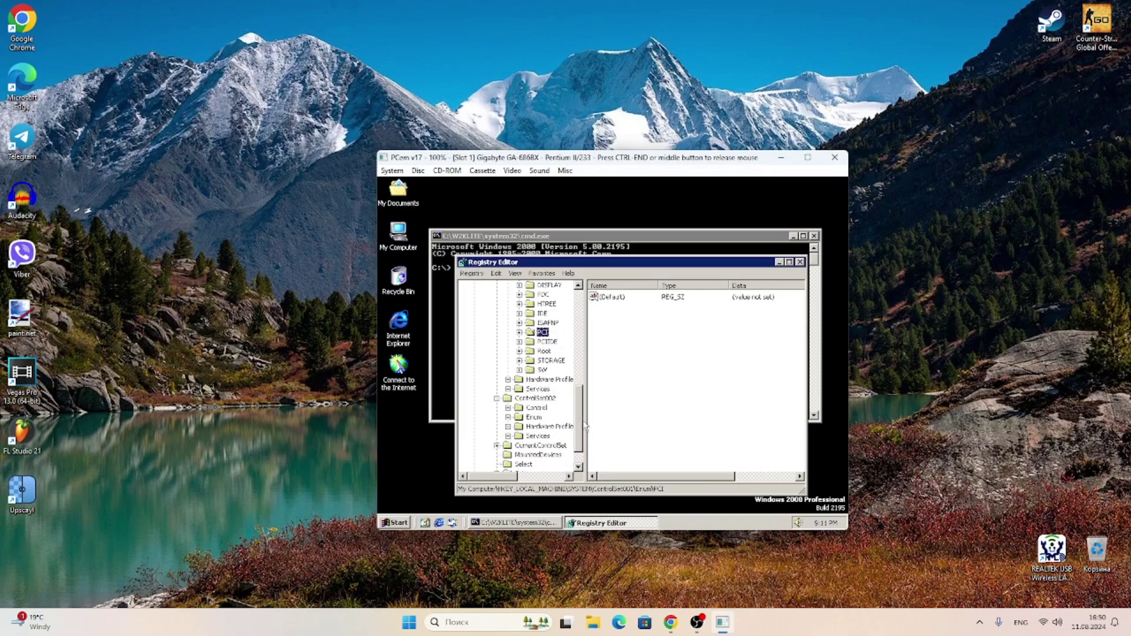
pyautogui.click(508, 380)
pyautogui.click(530, 388)
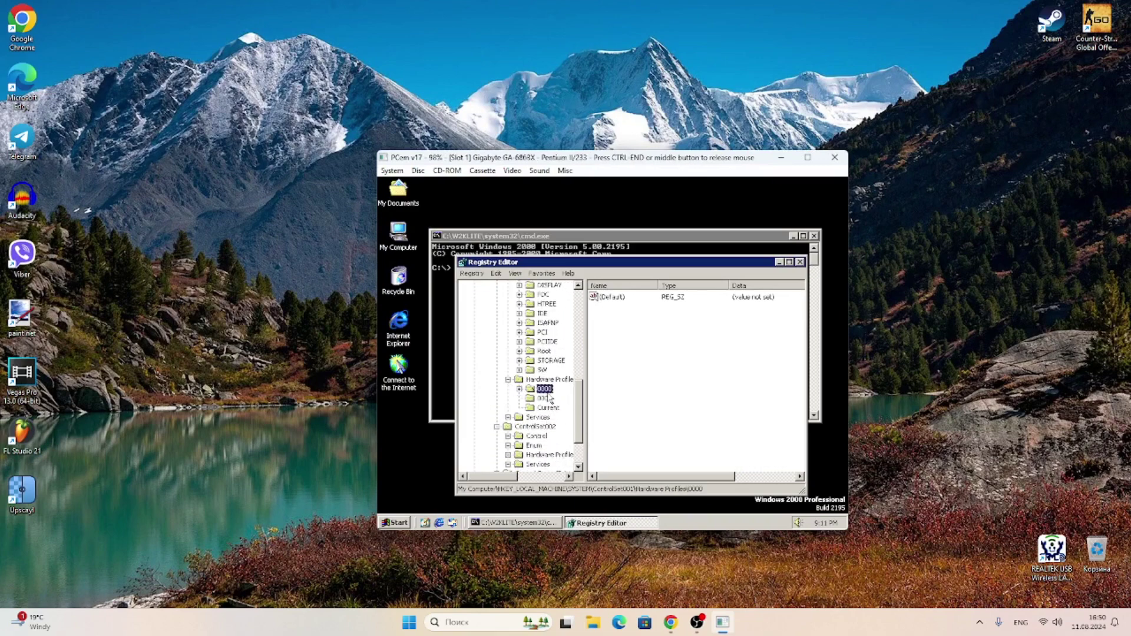
pyautogui.click(519, 389)
pyautogui.click(554, 398)
pyautogui.press('Delete')
pyautogui.press('Return')
pyautogui.press('Delete')
pyautogui.press('Return')
pyautogui.press('Return')
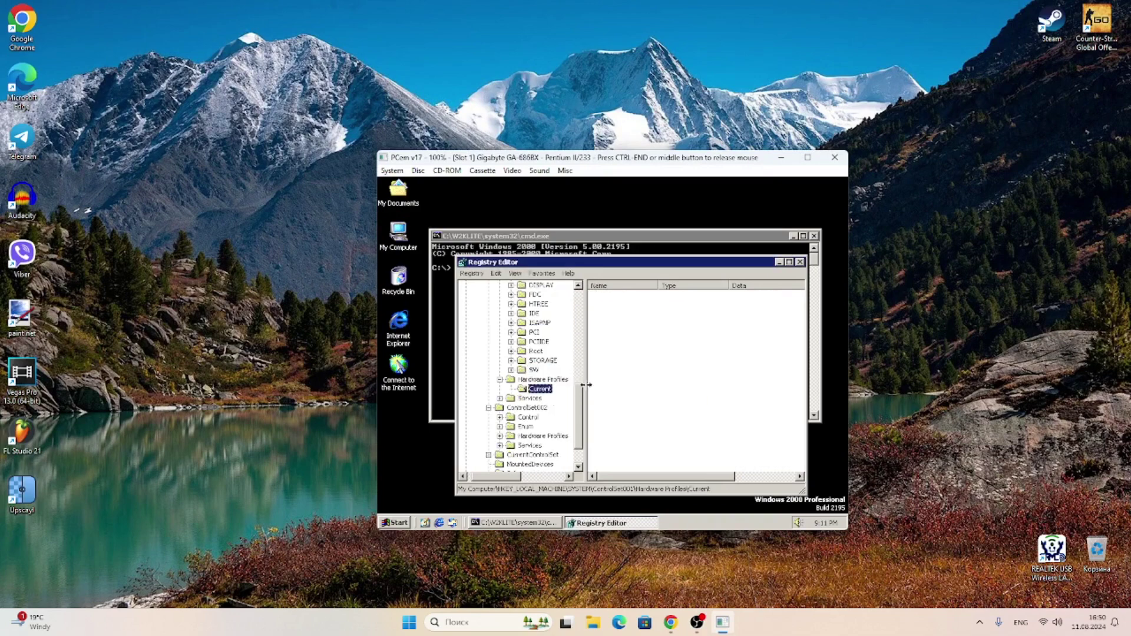
# - Collapse Hardware Profiles, expand ControlSet001\Services and delete its subkeys one by one from Abiosdsk through aic78xx
pyautogui.click(499, 379)
pyautogui.click(500, 389)
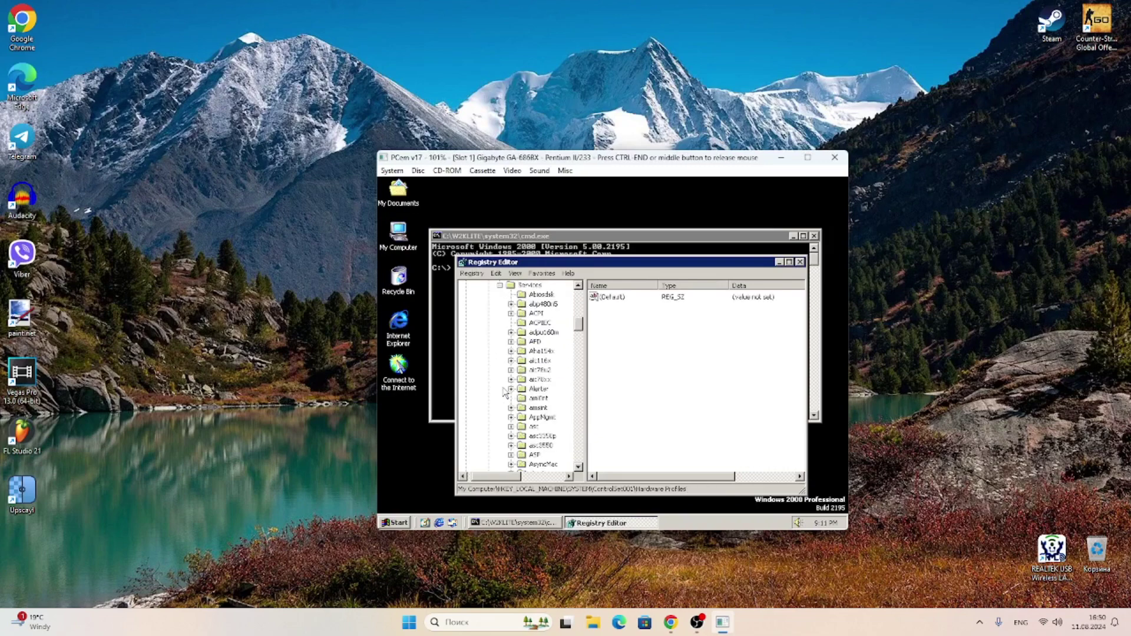
pyautogui.click(553, 295)
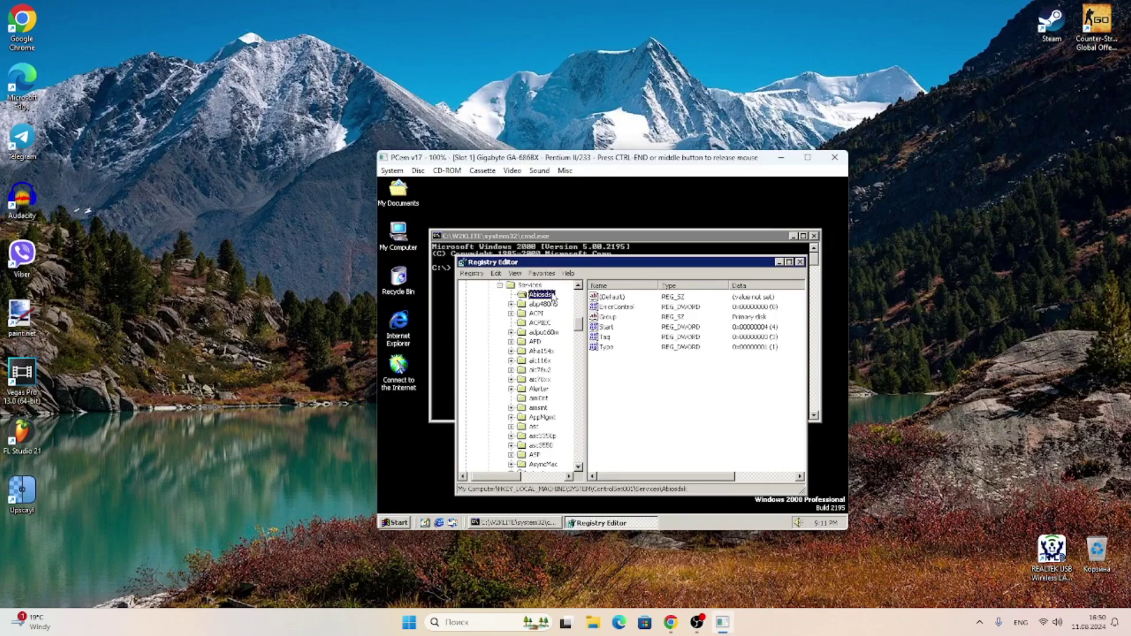
pyautogui.press('Delete')
pyautogui.press('Return')
pyautogui.press('Return')
pyautogui.press('Delete')
pyautogui.press('Return')
pyautogui.press('Delete')
pyautogui.press('Return')
pyautogui.press('Delete')
pyautogui.press('Return')
pyautogui.press('Delete')
pyautogui.press('Return')
pyautogui.press('Delete')
pyautogui.press('Return')
pyautogui.press('Delete')
pyautogui.press('Return')
pyautogui.press('Delete')
pyautogui.press('Return')
pyautogui.press('Delete')
pyautogui.press('Return')
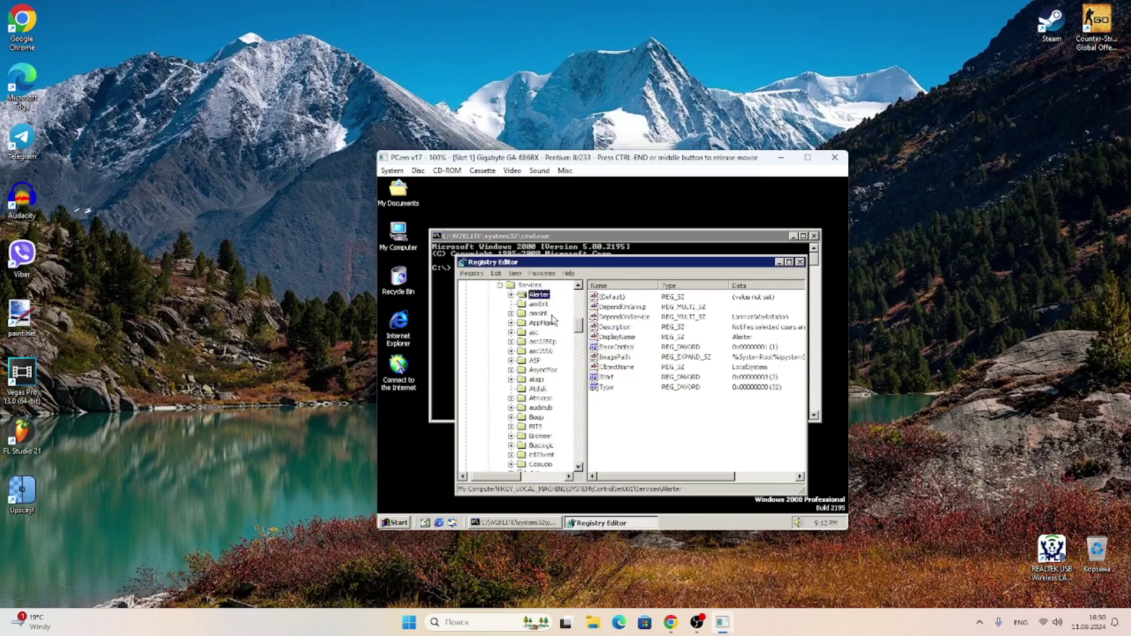
# - Delete the ControlSet001\Services subkeys one by one from Alerter through asc3550
pyautogui.press('Return')
pyautogui.press('Delete')
pyautogui.press('Return')
pyautogui.press('Delete')
pyautogui.press('Return')
pyautogui.press('Delete')
pyautogui.press('Return')
pyautogui.press('Delete')
pyautogui.press('Return')
pyautogui.press('Delete')
pyautogui.press('Return')
pyautogui.press('Delete')
pyautogui.press('Return')
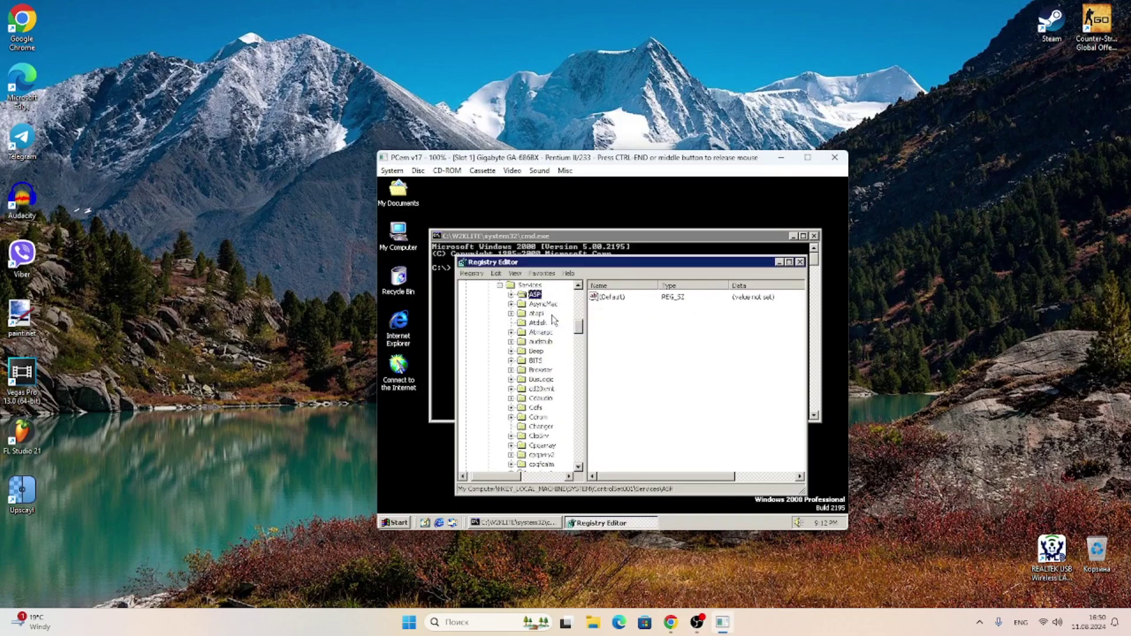
# - Delete the ControlSet001\Services subkeys one by one from ASP through Cdaudio
pyautogui.press('Delete')
pyautogui.press('Return')
pyautogui.press('Return')
pyautogui.press('Delete')
pyautogui.press('Return')
pyautogui.press('Delete')
pyautogui.press('Return')
pyautogui.press('Return')
pyautogui.press('Delete')
pyautogui.press('Return')
pyautogui.press('Delete')
pyautogui.press('Return')
pyautogui.press('Delete')
pyautogui.press('Return')
pyautogui.press('Delete')
pyautogui.press('Return')
pyautogui.press('Delete')
pyautogui.press('Return')
pyautogui.press('Delete')
pyautogui.press('Return')
pyautogui.press('Delete')
pyautogui.press('Return')
# - Delete the ControlSet001\Services subkeys Cdfs, Cdrom, Changer and ClipSrv
pyautogui.press('Delete')
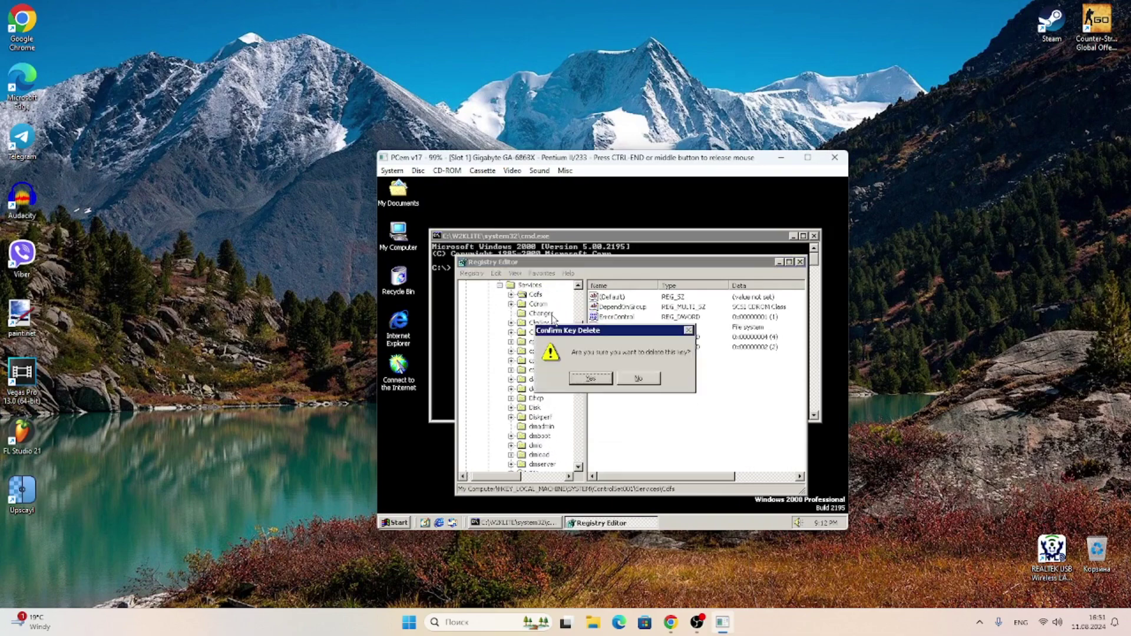
pyautogui.press('Return')
pyautogui.press('Delete')
pyautogui.press('Return')
pyautogui.press('Delete')
pyautogui.press('Return')
pyautogui.press('Delete')
pyautogui.press('Return')
pyautogui.press('Delete')
pyautogui.press('Return')
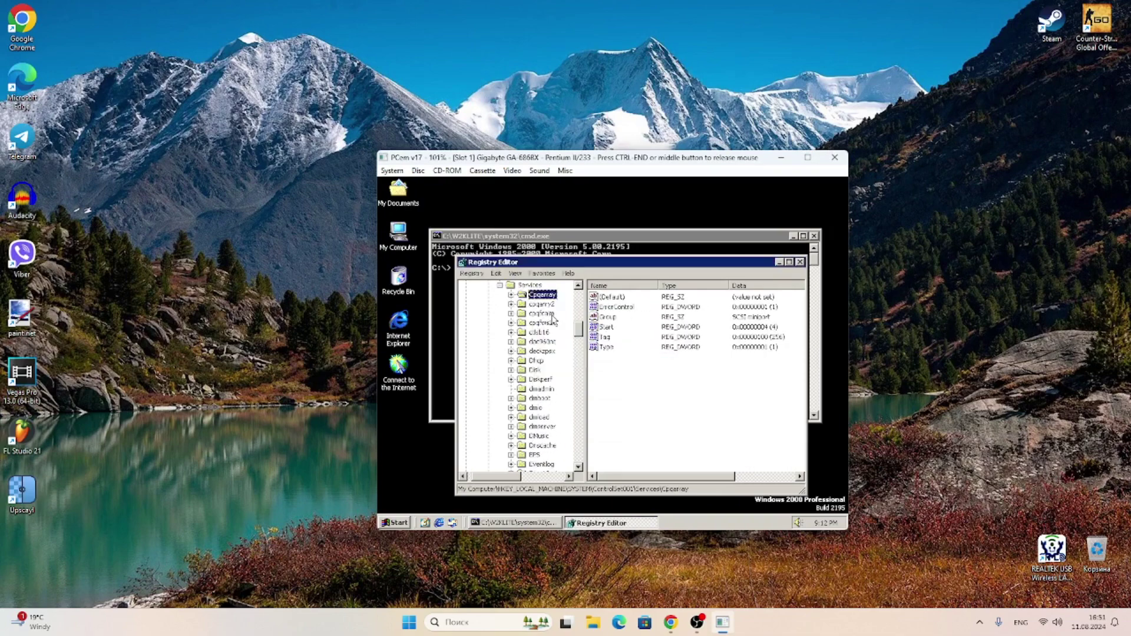
# - Delete the ControlSet001\Services subkeys one by one from Cpqarray through the one just before Fips
pyautogui.press('Return')
pyautogui.press('Delete')
pyautogui.press('Return')
pyautogui.press('Delete')
pyautogui.press('Return')
pyautogui.press('Delete')
pyautogui.press('Return')
pyautogui.press('Delete')
pyautogui.press('Return')
pyautogui.press('Delete')
pyautogui.press('Return')
pyautogui.press('Delete')
pyautogui.press('Return')
pyautogui.press('Delete')
pyautogui.press('Return')
pyautogui.press('Delete')
pyautogui.press('Return')
pyautogui.press('Delete')
pyautogui.press('Return')
pyautogui.press('Delete')
pyautogui.press('Return')
pyautogui.press('Delete')
pyautogui.press('Return')
pyautogui.press('Delete')
pyautogui.press('Return')
pyautogui.press('Delete')
pyautogui.press('Return')
pyautogui.press('Delete')
pyautogui.press('Return')
pyautogui.press('Delete')
pyautogui.press('Return')
pyautogui.press('Delete')
pyautogui.press('Return')
pyautogui.press('Delete')
pyautogui.press('Return')
pyautogui.press('Delete')
pyautogui.press('Return')
pyautogui.press('Delete')
pyautogui.press('Return')
pyautogui.press('Delete')
pyautogui.press('Return')
pyautogui.press('Delete')
pyautogui.press('Return')
# - Delete the ControlSet001\Services subkeys one by one from Fips through ini910u
pyautogui.press('Delete')
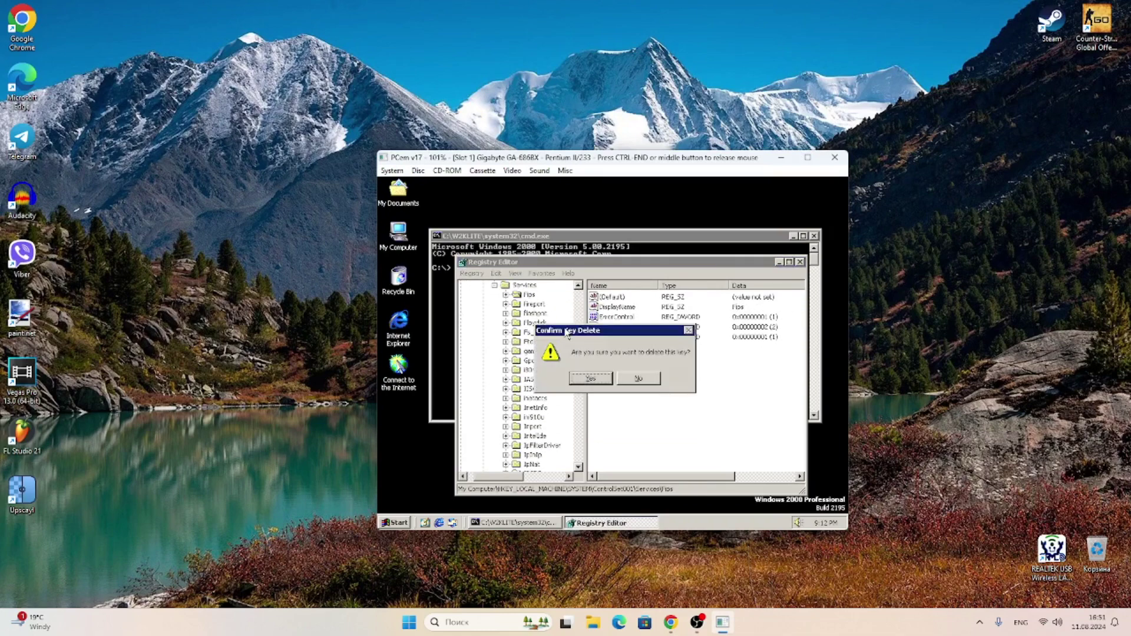
pyautogui.press('Return')
pyautogui.press('Delete')
pyautogui.press('Return')
pyautogui.press('Delete')
pyautogui.press('Return')
pyautogui.press('Delete')
pyautogui.press('Return')
pyautogui.press('Return')
pyautogui.press('Delete')
pyautogui.press('Return')
pyautogui.press('Delete')
pyautogui.press('Return')
pyautogui.press('Delete')
pyautogui.press('Return')
pyautogui.press('Delete')
pyautogui.press('Return')
pyautogui.press('Delete')
pyautogui.press('Return')
pyautogui.press('Delete')
pyautogui.press('Return')
pyautogui.press('Delete')
pyautogui.press('Return')
pyautogui.press('Delete')
pyautogui.press('Return')
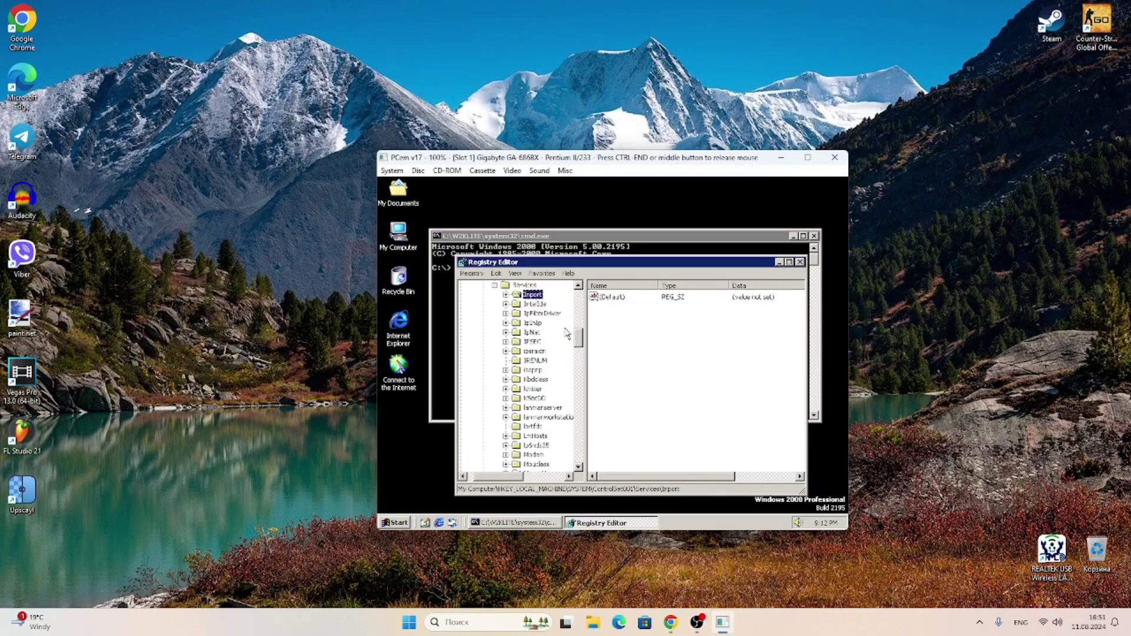
# - Delete the ControlSet001\Services subkeys one by one from Inport through MountMgr
pyautogui.press('Delete')
pyautogui.press('Return')
pyautogui.press('Return')
pyautogui.press('Delete')
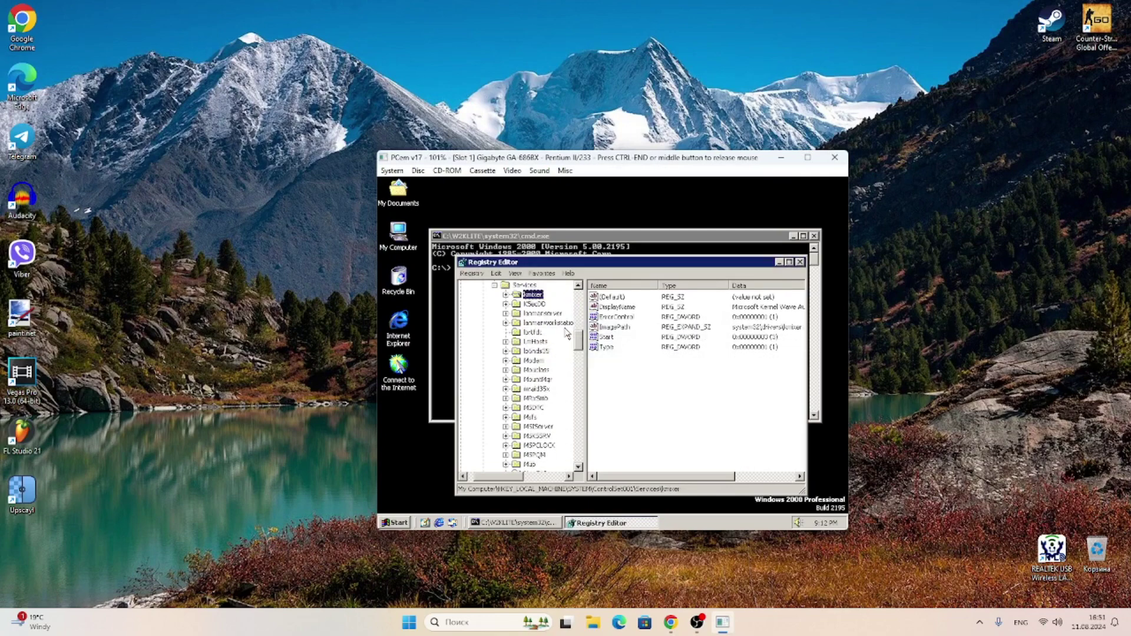
pyautogui.press('Return')
pyautogui.press('Delete')
pyautogui.press('Return')
pyautogui.press('Delete')
pyautogui.press('Return')
pyautogui.press('Delete')
pyautogui.press('Return')
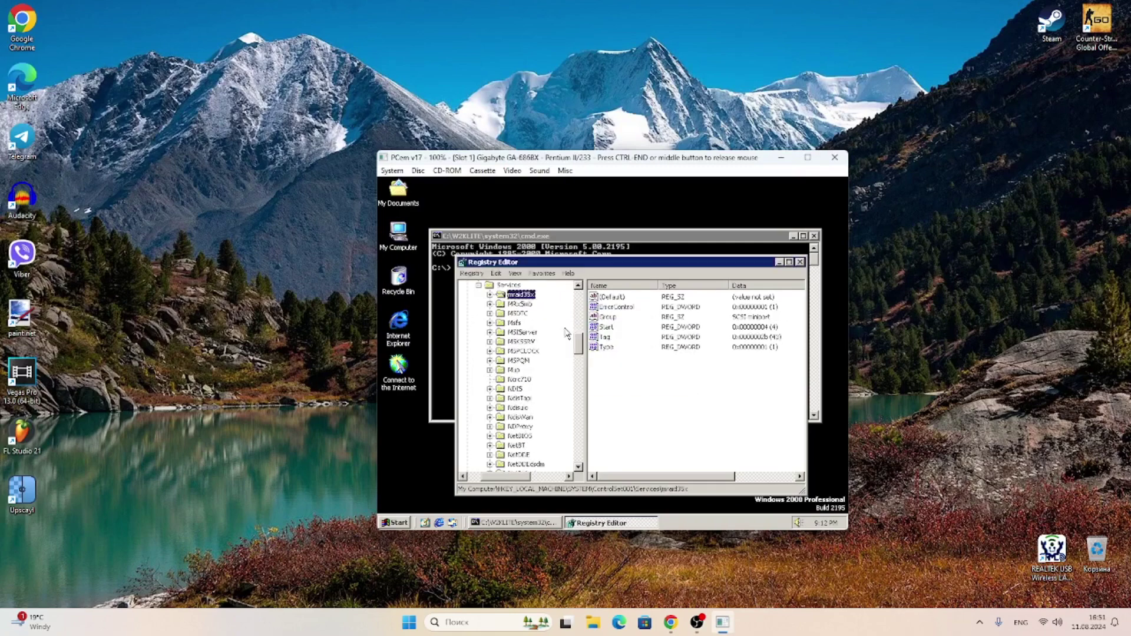
# - Delete the ControlSet001\Services subkeys one by one from mraid35x through Netman
pyautogui.press('Delete')
pyautogui.press('Return')
pyautogui.press('Delete')
pyautogui.press('Return')
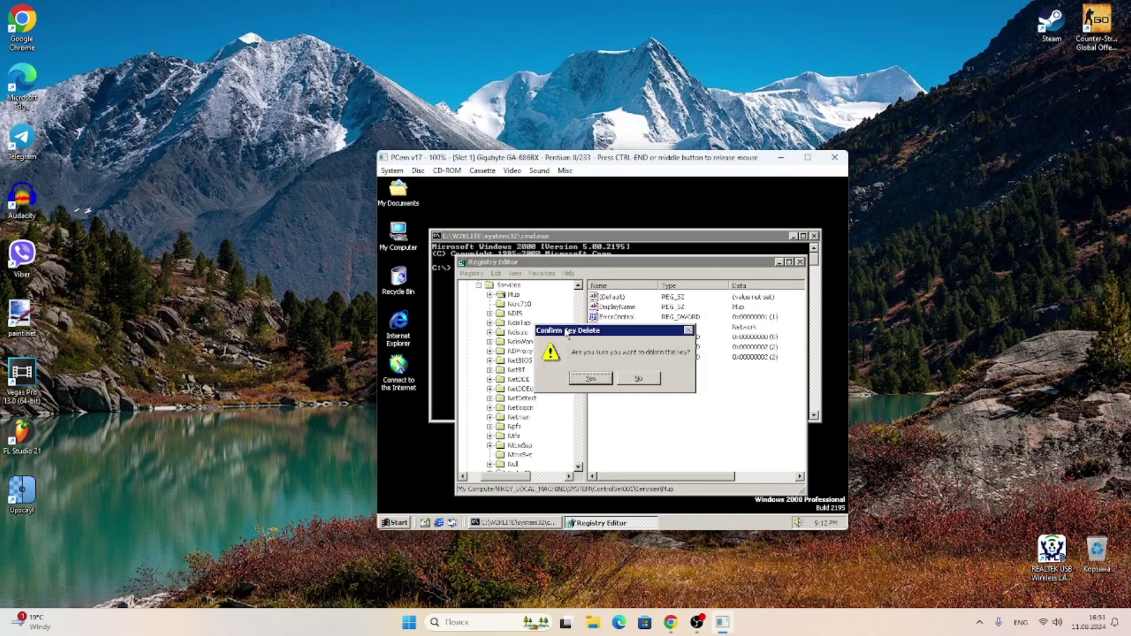
pyautogui.press('Delete')
pyautogui.press('Return')
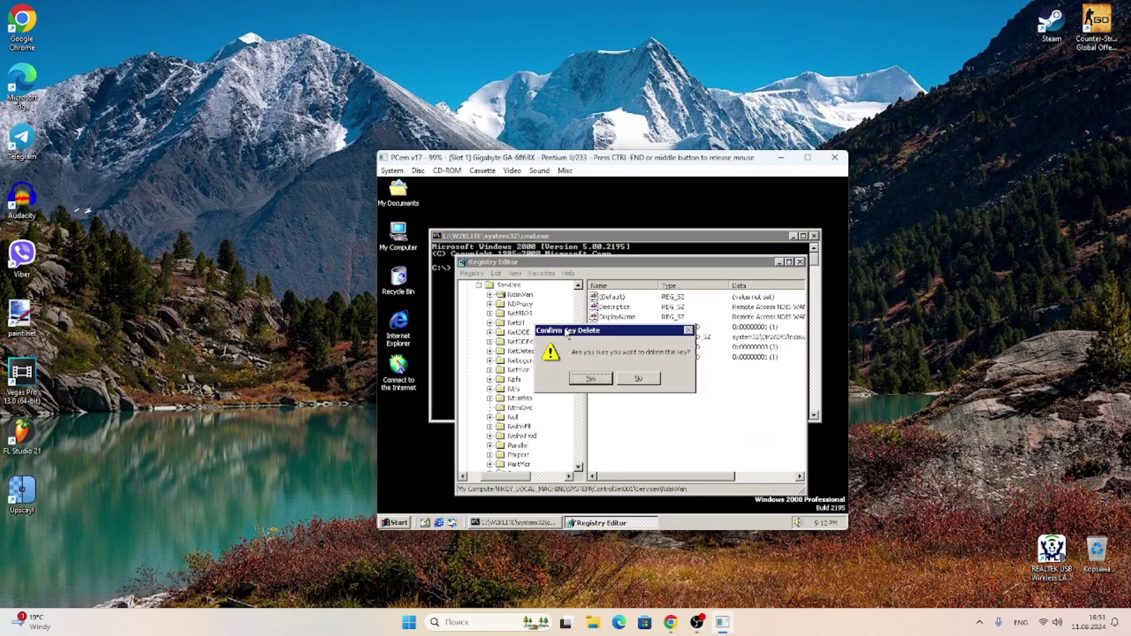
pyautogui.press('Return')
pyautogui.press('Delete')
pyautogui.press('Return')
pyautogui.press('Delete')
pyautogui.press('Return')
pyautogui.press('Delete')
pyautogui.press('Return')
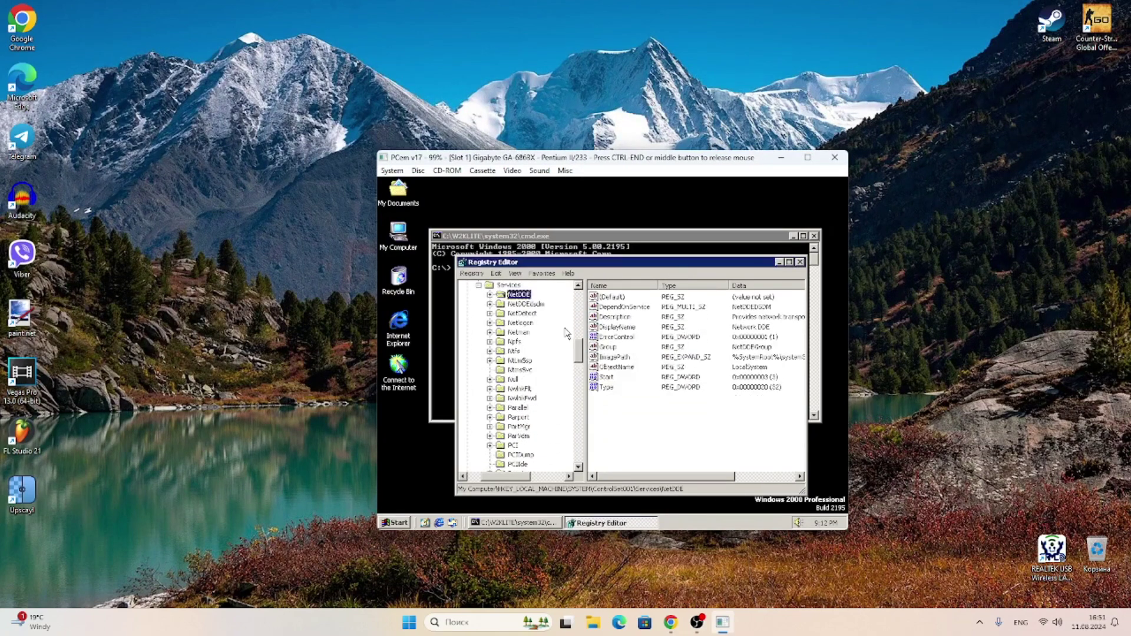
pyautogui.press('Return')
pyautogui.press('Delete')
pyautogui.press('Return')
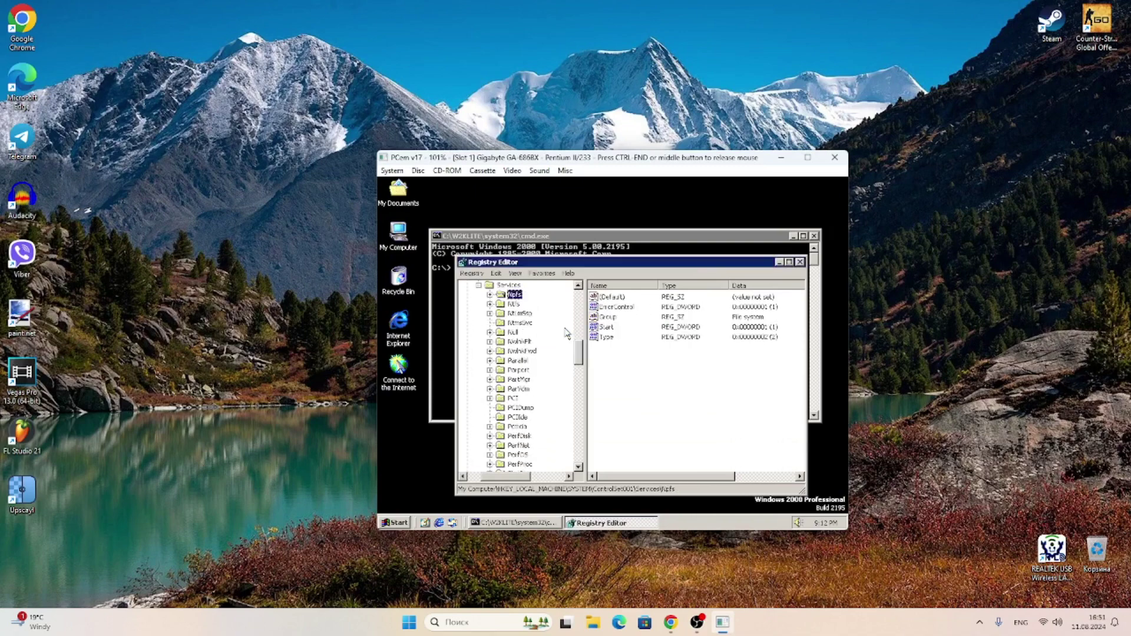
# - Delete the ControlSet001\Services subkeys one by one from Npfs through RemoteAccess
pyautogui.press('Delete')
pyautogui.press('Return')
pyautogui.press('Delete')
pyautogui.press('Return')
pyautogui.press('Delete')
pyautogui.press('Return')
pyautogui.press('Return')
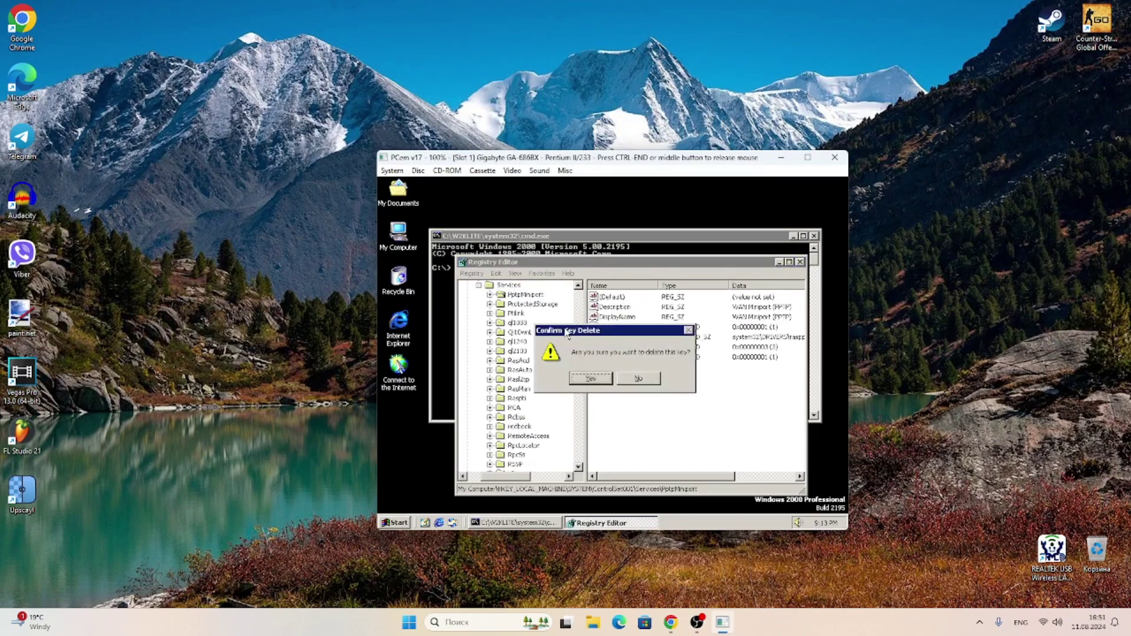
pyautogui.press('Delete')
pyautogui.press('Delete')
pyautogui.press('Return')
pyautogui.press('Delete')
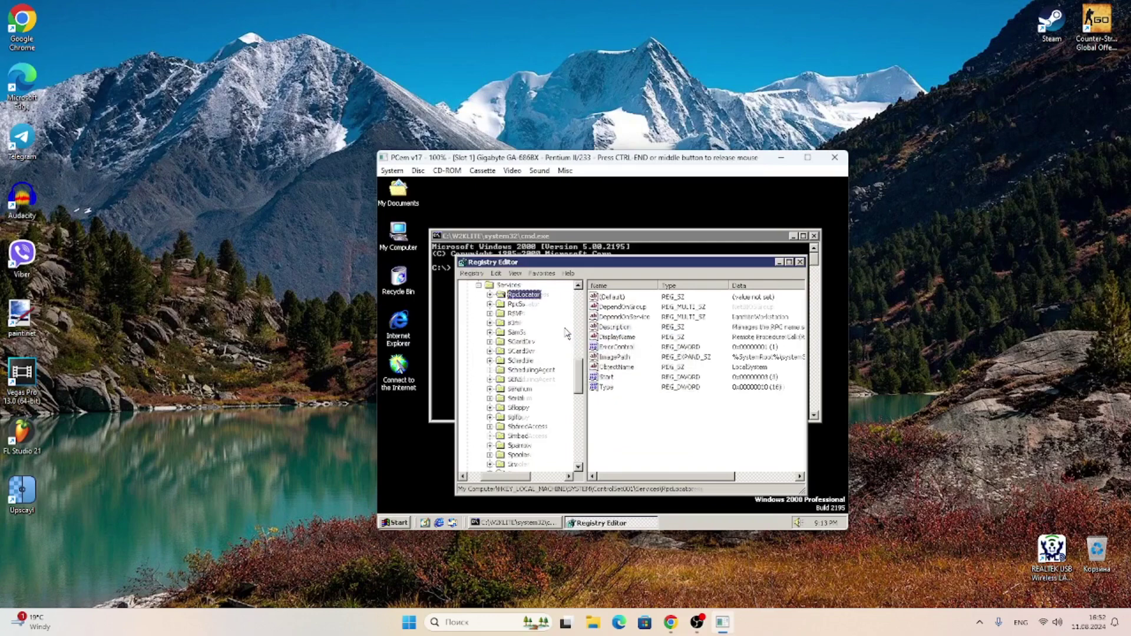
# - Delete the ControlSet001\Services subkeys one by one from RpcLocator through the one just before Spooler
pyautogui.press('Return')
pyautogui.press('Delete')
pyautogui.press('Return')
pyautogui.press('Delete')
pyautogui.press('Delete')
pyautogui.press('Return')
pyautogui.press('Delete')
pyautogui.press('Return')
pyautogui.press('Delete')
pyautogui.press('Return')
pyautogui.press('Delete')
pyautogui.press('Return')
pyautogui.press('Delete')
pyautogui.press('Return')
pyautogui.press('Delete')
pyautogui.press('Return')
pyautogui.press('Delete')
pyautogui.press('Return')
pyautogui.press('Delete')
pyautogui.press('Return')
pyautogui.press('Delete')
pyautogui.press('Return')
pyautogui.press('Delete')
pyautogui.press('Return')
pyautogui.press('Delete')
pyautogui.press('Return')
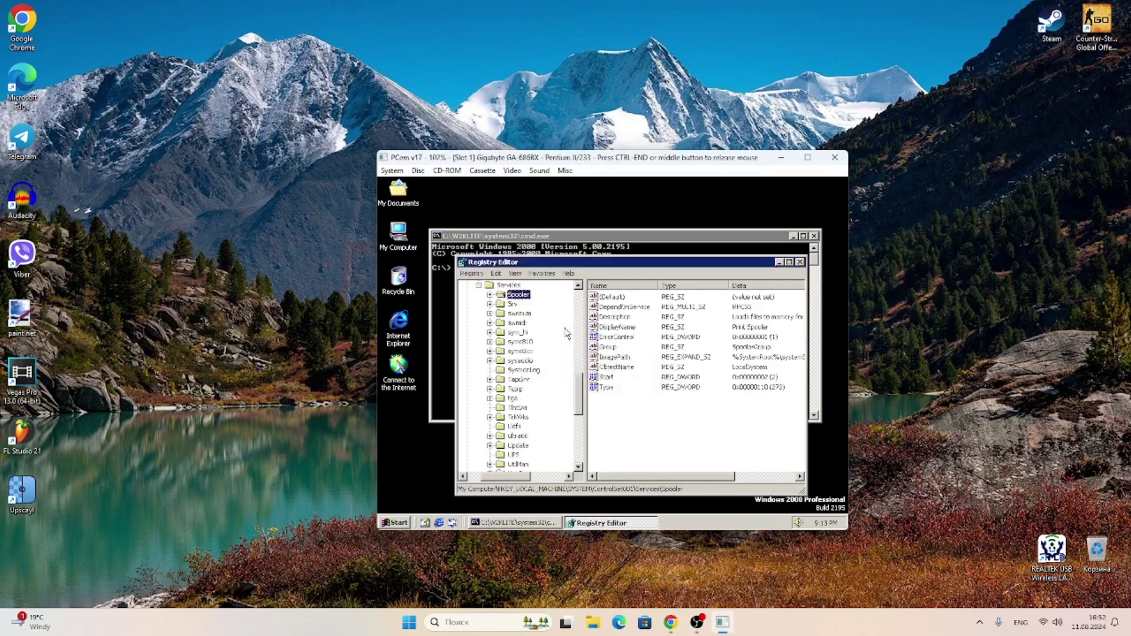
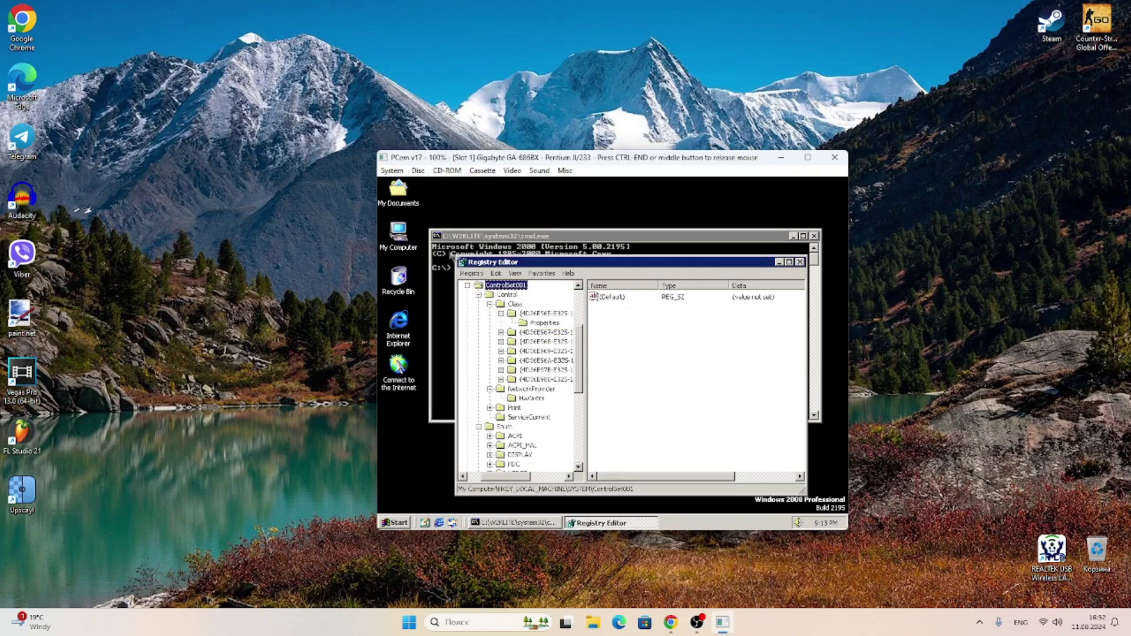
# - Try to delete the whole ControlSet001 key under HKEY_LOCAL_MACHINE\SYSTEM
pyautogui.press('Delete')
pyautogui.press('Return')
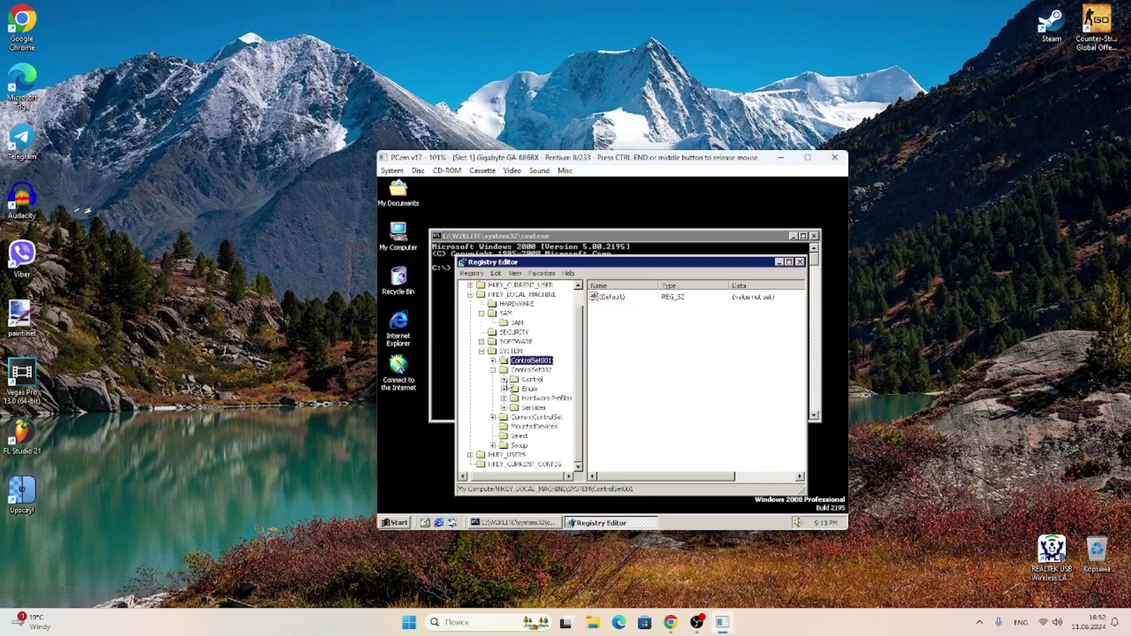
# - Expand ControlSet002's Control, Enum, Hardware Profiles and Services keys, then CurrentControlSet and HKEY_USERS, to examine their remaining subkeys
pyautogui.click(504, 379)
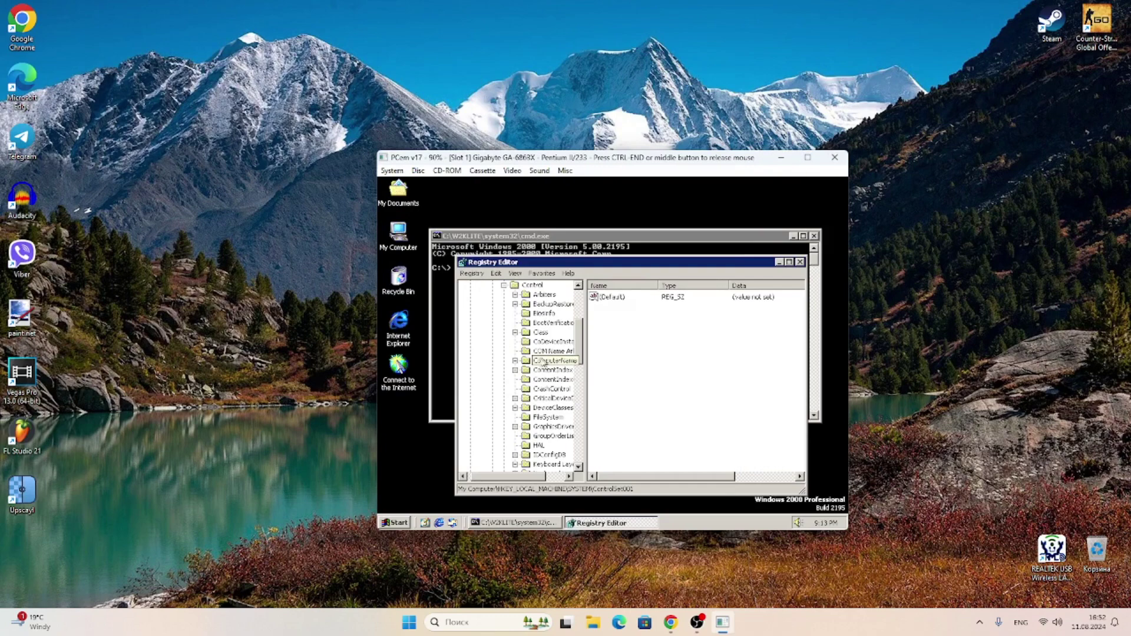
pyautogui.moveTo(582, 355); pyautogui.dragTo(585, 457)
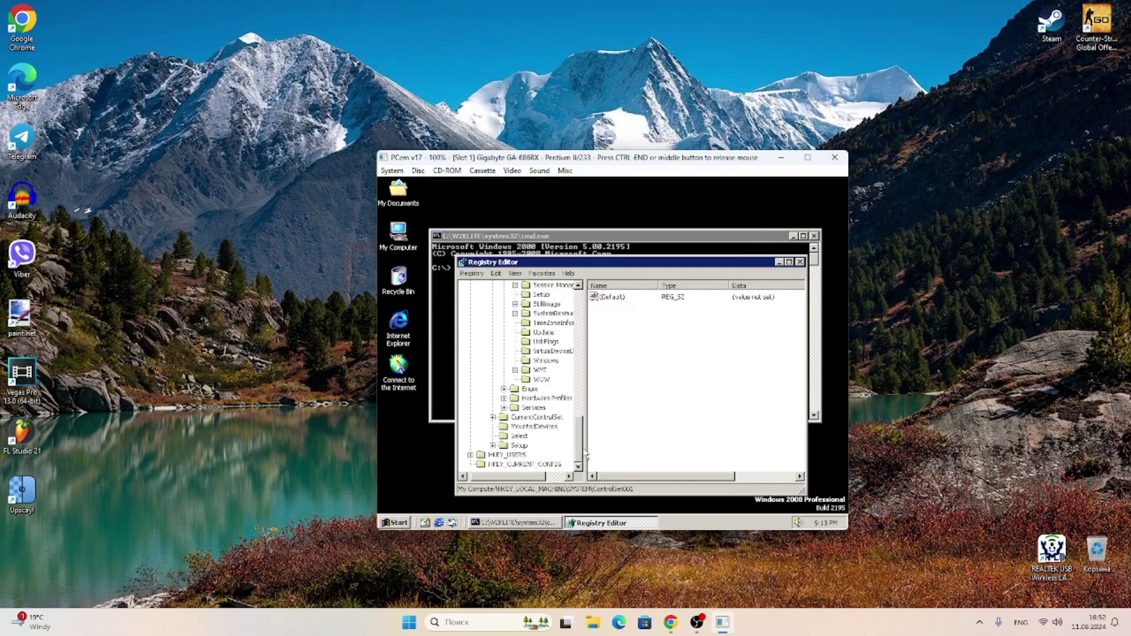
pyautogui.click(504, 389)
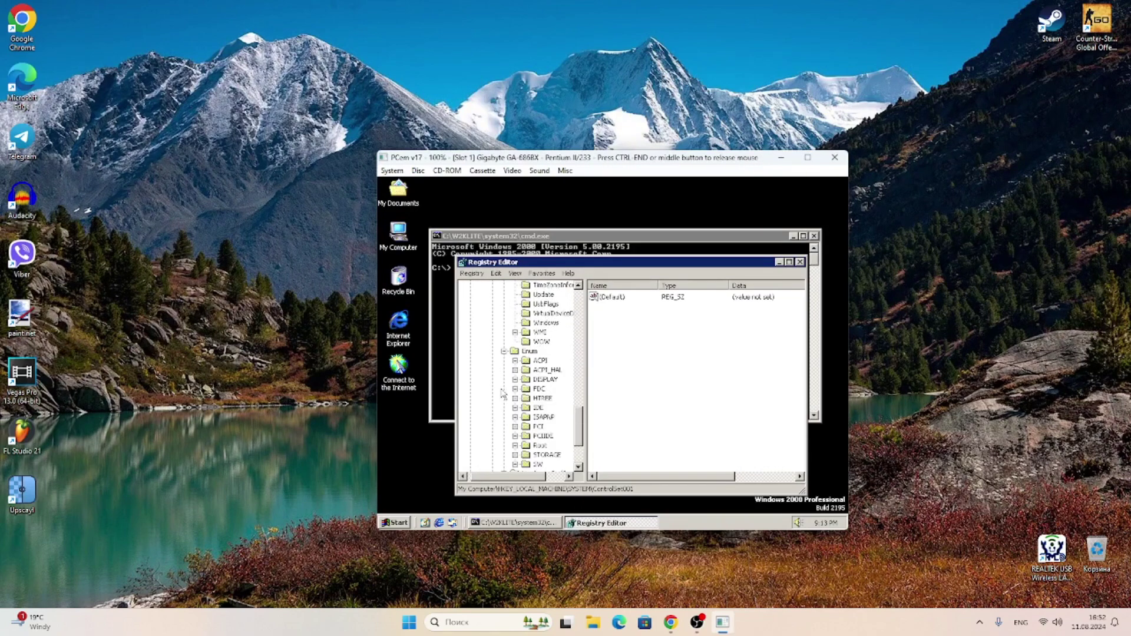
pyautogui.click(504, 352)
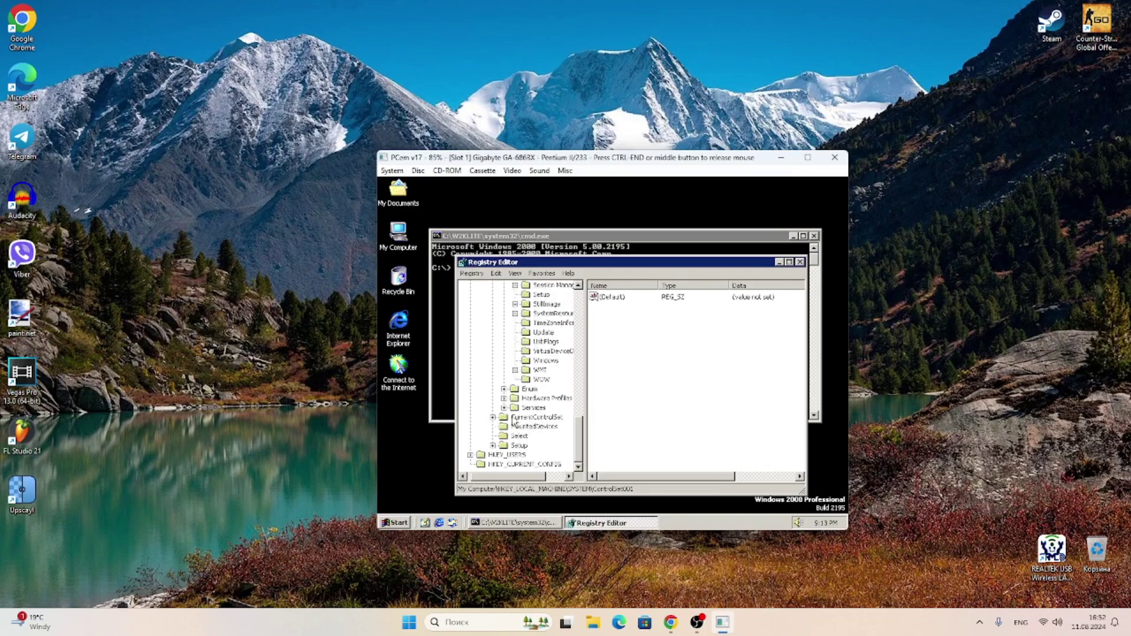
pyautogui.click(504, 398)
pyautogui.click(503, 400)
pyautogui.click(503, 408)
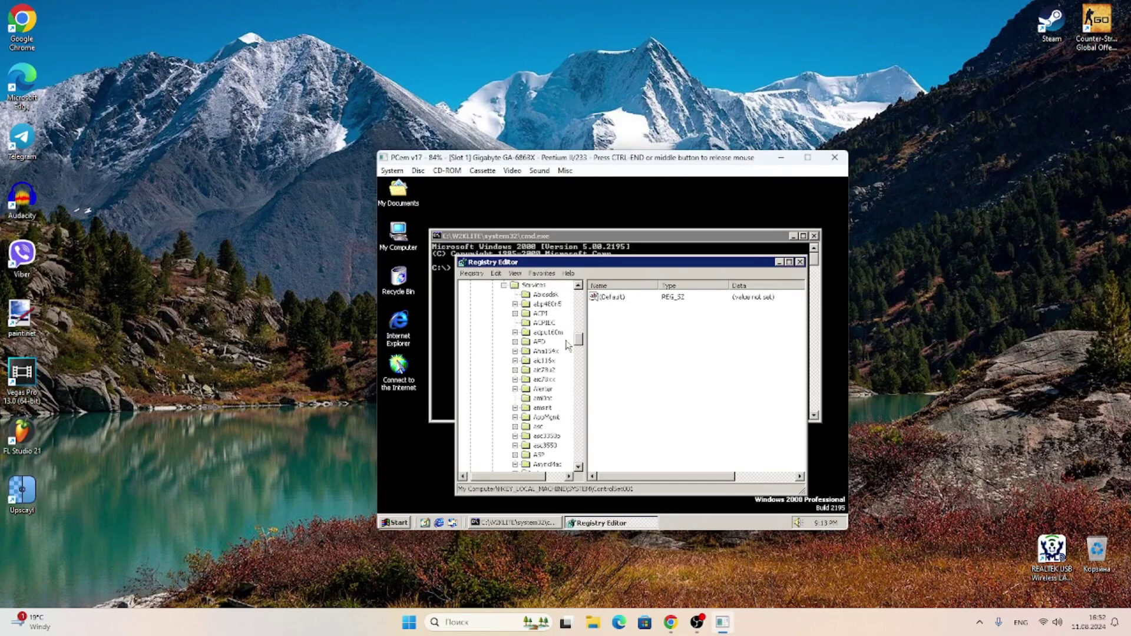
pyautogui.moveTo(578, 340); pyautogui.dragTo(585, 460)
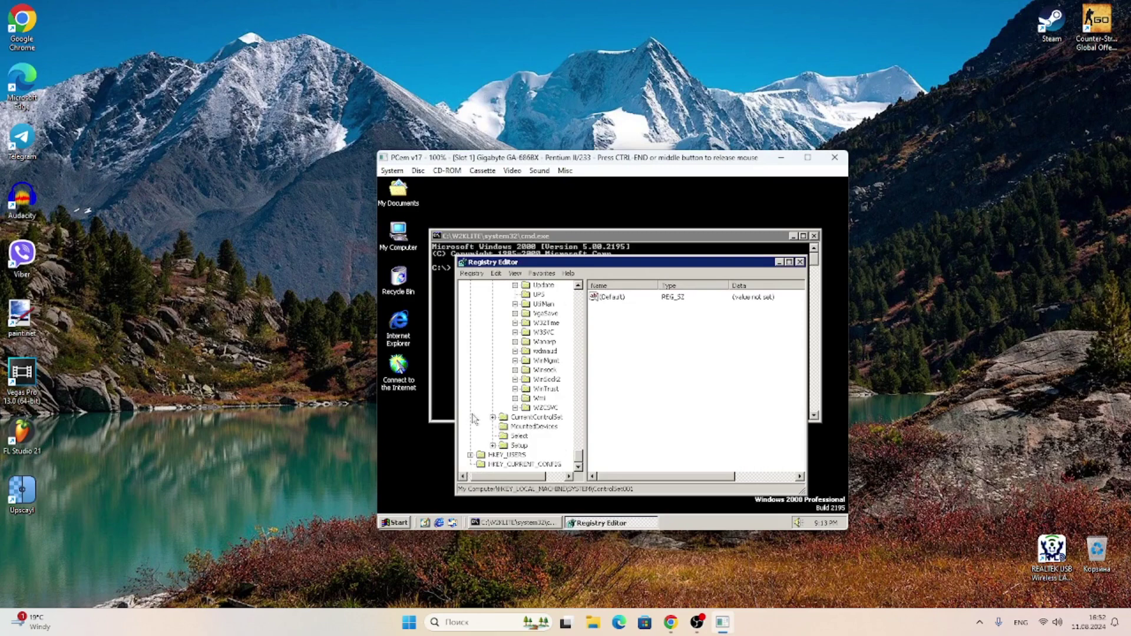
pyautogui.click(492, 417)
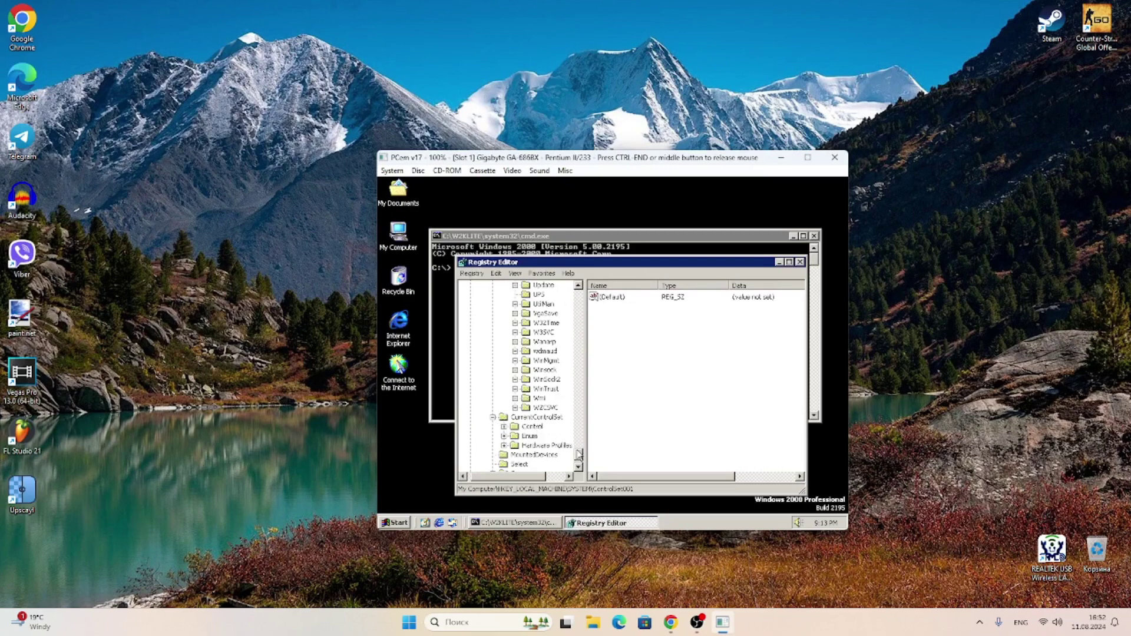
pyautogui.scroll(-2, 471, 459)
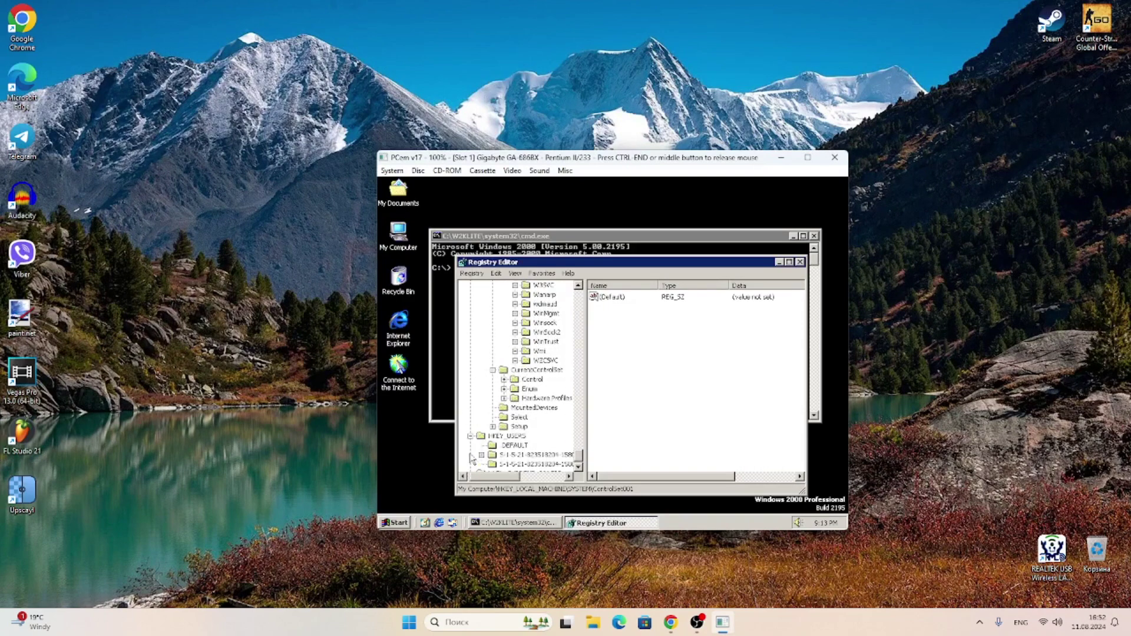
# - Open HKEY_CURRENT_CONFIG and try to delete the .DEFAULT key under HKEY_USERS
pyautogui.click(580, 465)
pyautogui.click(550, 466)
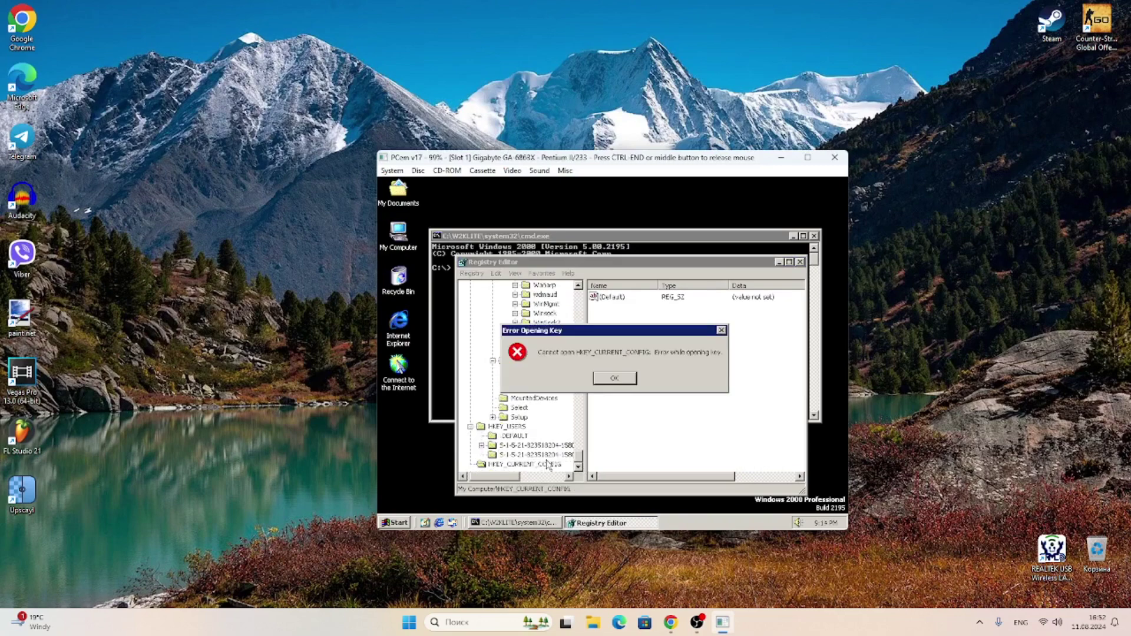
pyautogui.click(618, 379)
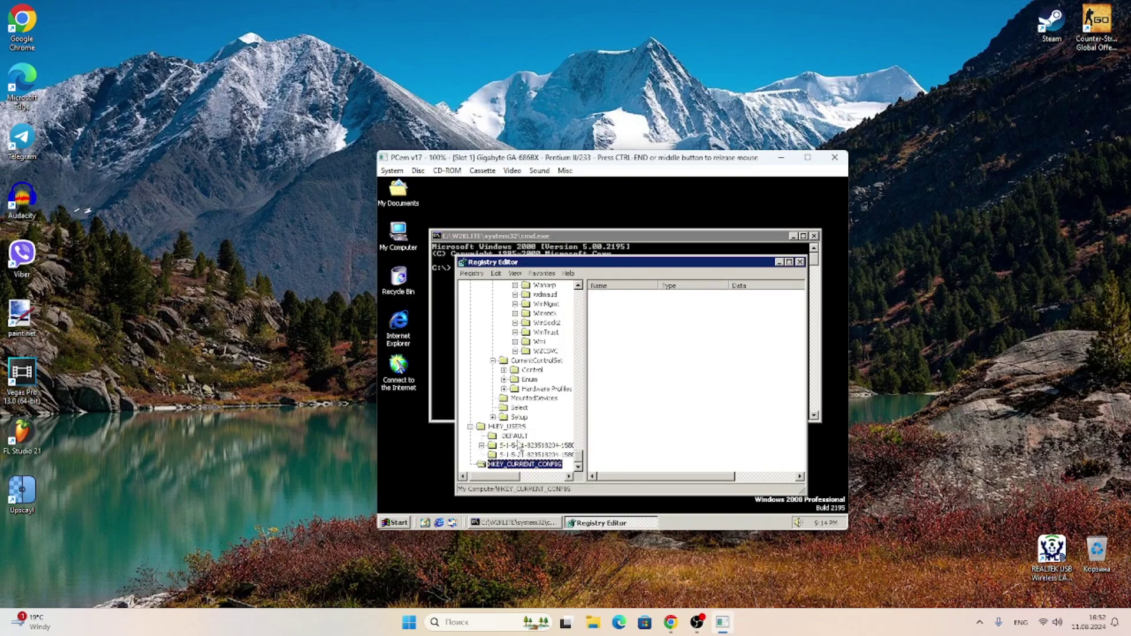
pyautogui.click(516, 437)
pyautogui.press('Delete')
pyautogui.press('Return')
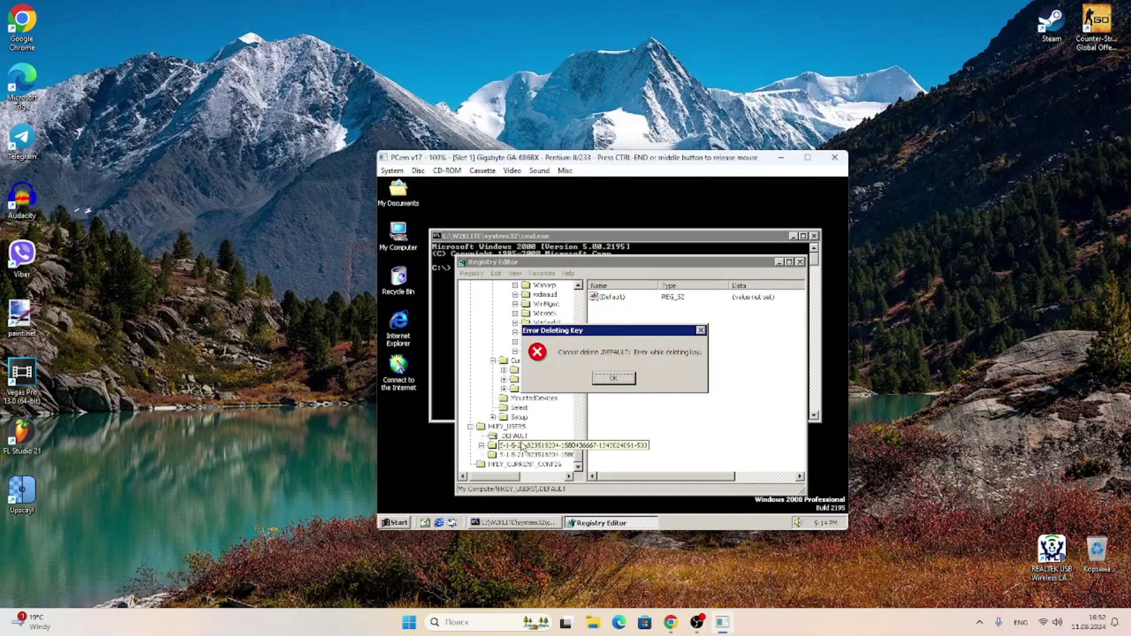
pyautogui.press('Return')
# - Expand the first user SID key under HKEY_USERS and try to delete its Software\Microsoft key
pyautogui.click(522, 447)
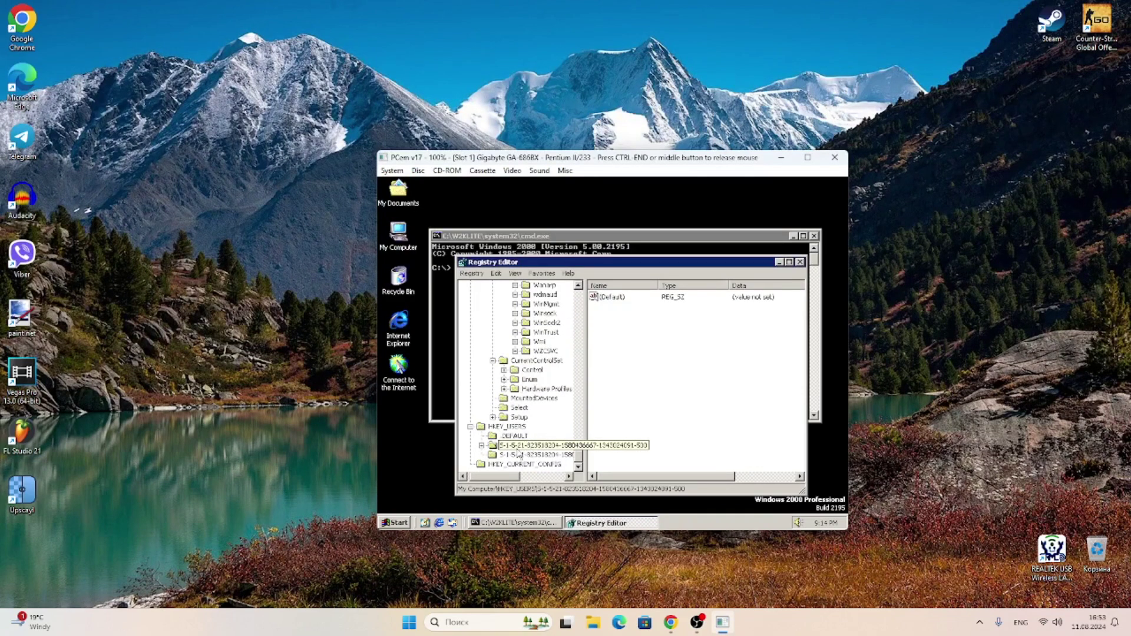
pyautogui.click(481, 446)
pyautogui.click(514, 456)
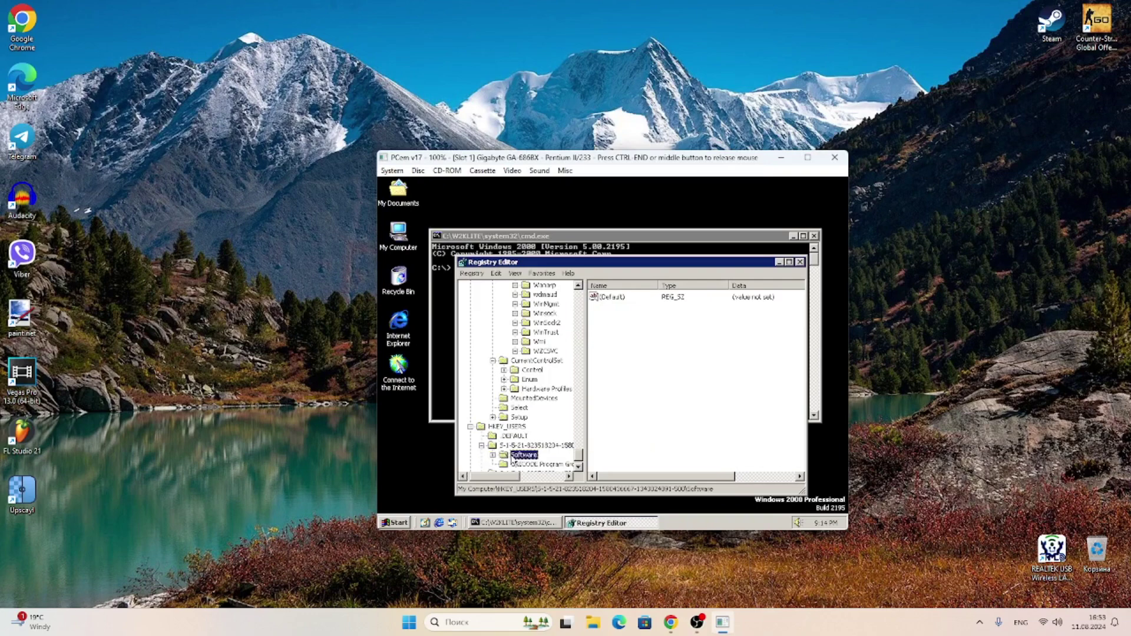
pyautogui.click(494, 455)
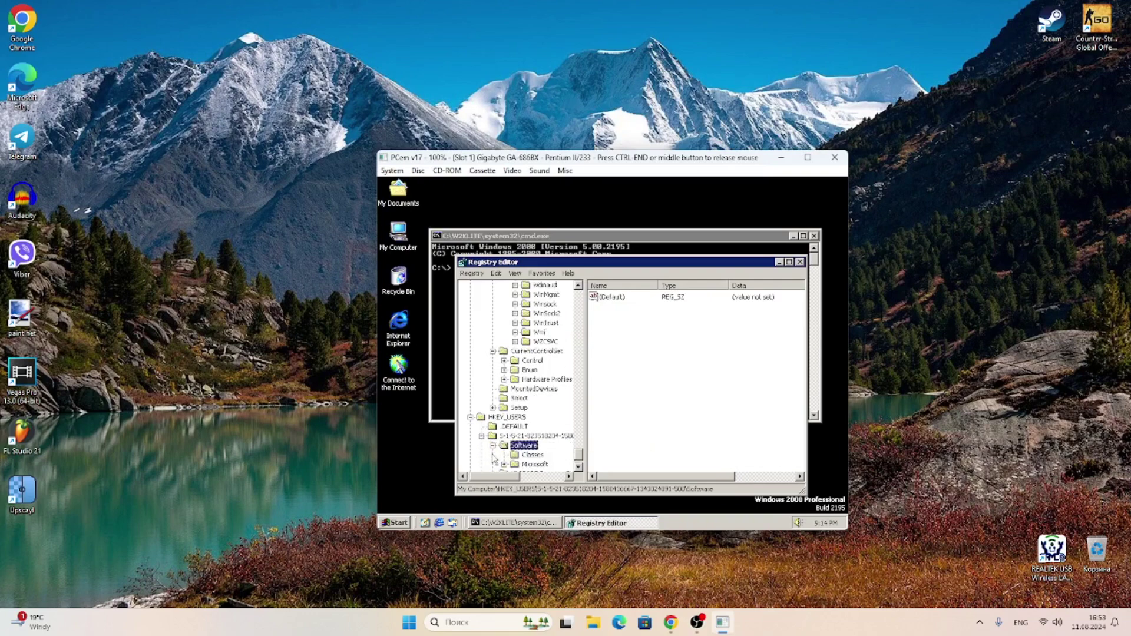
pyautogui.click(523, 465)
pyautogui.press('Delete')
pyautogui.press('Return')
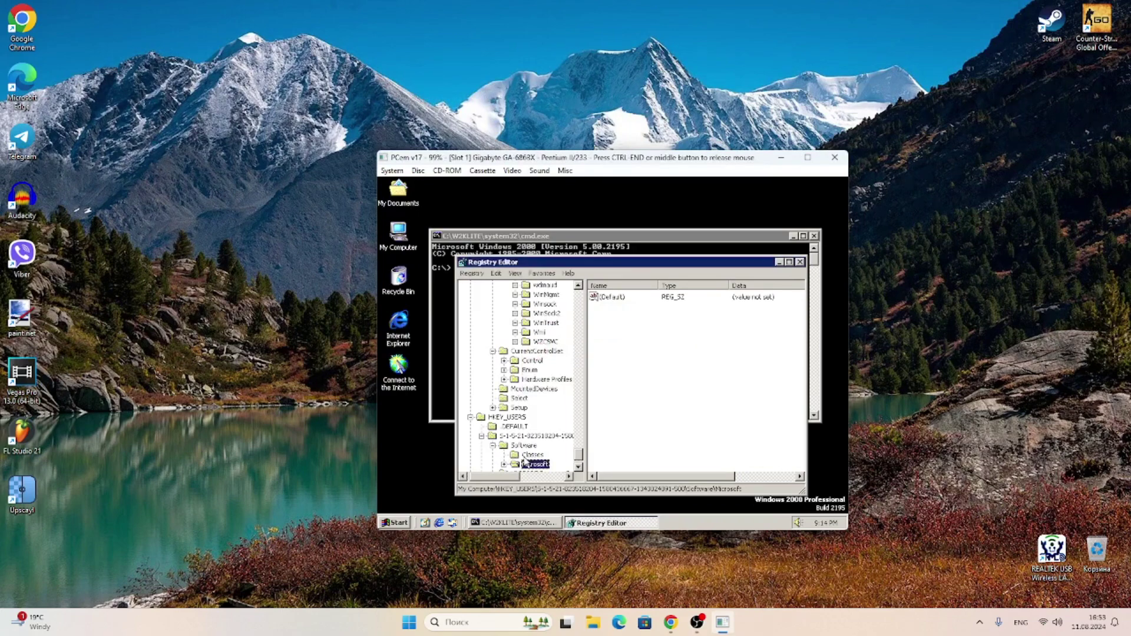
# - Delete the ControlSet002\Control subkeys from Arbiters through the one just before Class, and try to delete Class
pyautogui.moveTo(580, 453); pyautogui.dragTo(591, 304)
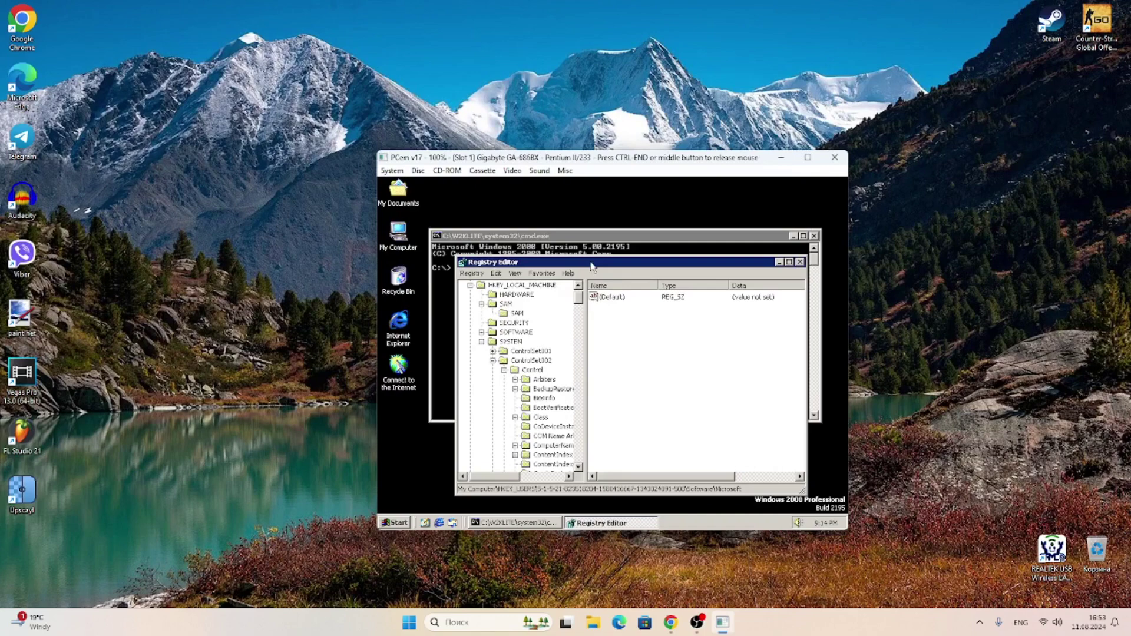
pyautogui.click(542, 380)
pyautogui.press('Delete')
pyautogui.press('Return')
pyautogui.press('Delete')
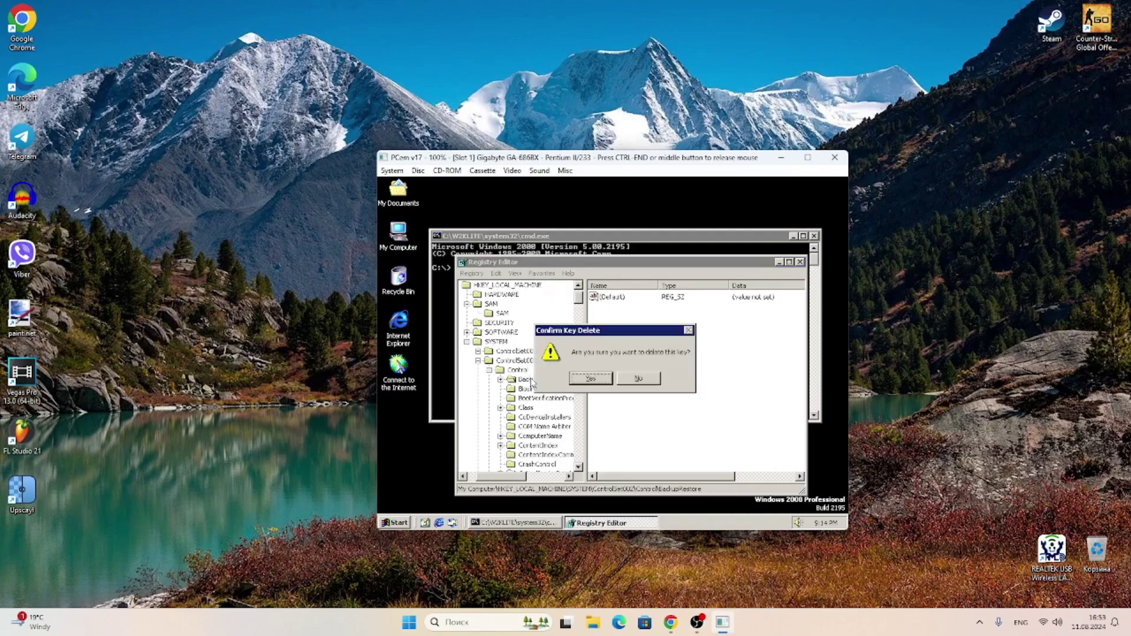
pyautogui.press('Return')
pyautogui.press('Delete')
pyautogui.press('Return')
pyautogui.press('Delete')
pyautogui.press('Return')
pyautogui.press('Return')
pyautogui.press('Return')
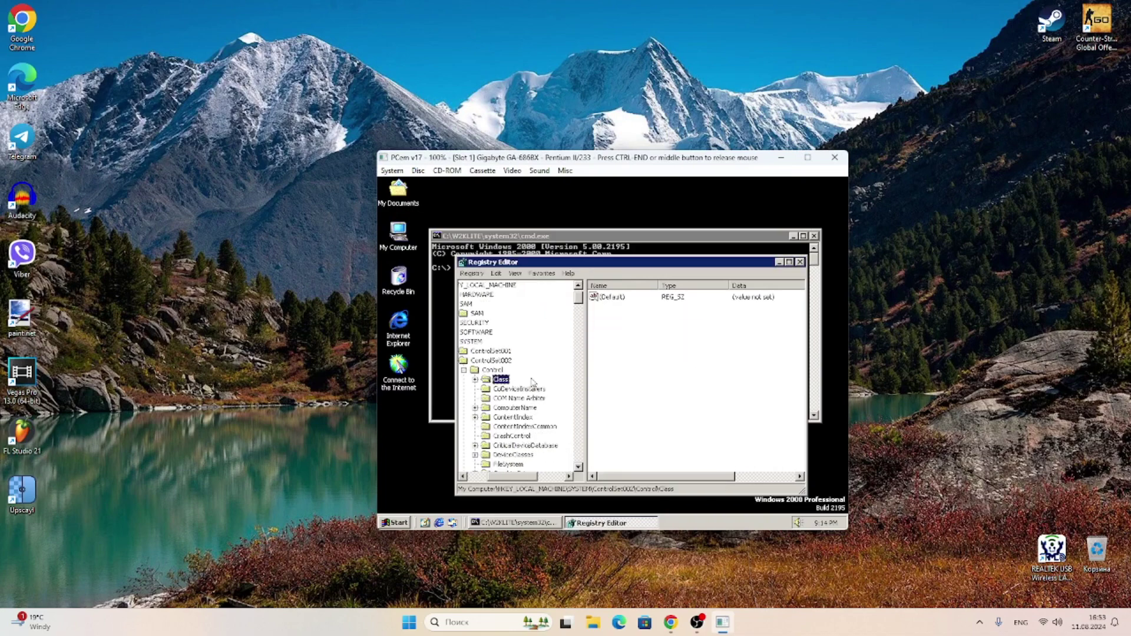
# - Delete the ControlSet002\Control subkeys from CoDeviceInstallers through CriticalDeviceDatabase, and try to delete DeviceClasses
pyautogui.press('Down')
pyautogui.press('Delete')
pyautogui.press('Return')
pyautogui.press('Delete')
pyautogui.press('Return')
pyautogui.press('Delete')
pyautogui.press('Return')
pyautogui.press('Delete')
pyautogui.press('Return')
pyautogui.press('Delete')
pyautogui.press('Return')
pyautogui.press('Delete')
pyautogui.press('Return')
pyautogui.press('Delete')
pyautogui.press('Return')
pyautogui.press('Delete')
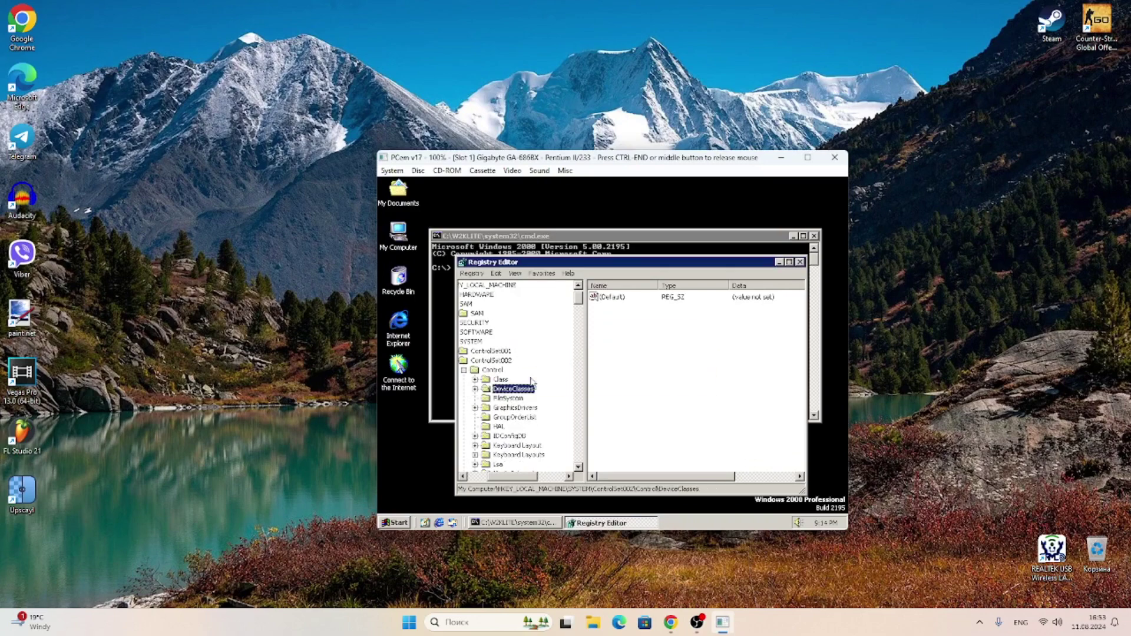
# - Delete the ControlSet002\Control subkeys from FileSystem through the one just before MediaResources, and try to delete MediaResources
pyautogui.press('Down')
pyautogui.press('Delete')
pyautogui.press('Return')
pyautogui.press('Delete')
pyautogui.press('Return')
pyautogui.press('Delete')
pyautogui.press('Return')
pyautogui.press('Delete')
pyautogui.press('Return')
pyautogui.press('Delete')
pyautogui.press('Return')
pyautogui.press('Delete')
pyautogui.press('Return')
pyautogui.press('Delete')
pyautogui.press('Return')
pyautogui.press('Delete')
pyautogui.press('Return')
pyautogui.press('Delete')
pyautogui.press('Return')
pyautogui.press('Delete')
pyautogui.press('Return')
pyautogui.press('Delete')
pyautogui.press('Return')
pyautogui.press('Delete')
pyautogui.press('Return')
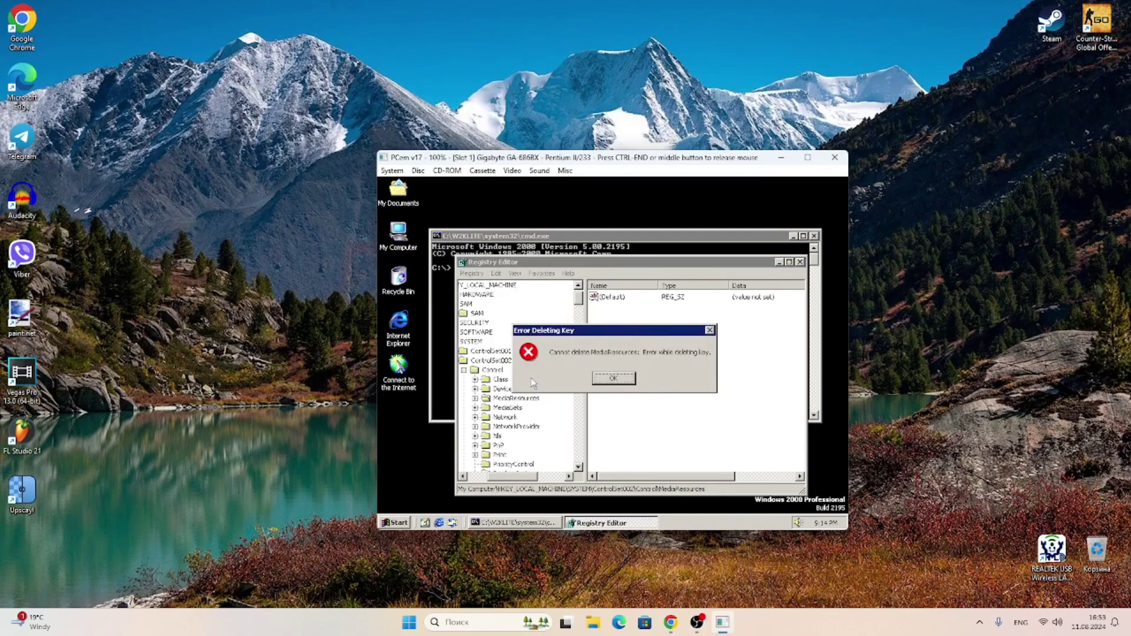
# - Delete the ControlSet002\Control subkeys one by one from MediaSets through PriorityControl
pyautogui.press('Down')
pyautogui.press('Return')
pyautogui.press('Delete')
pyautogui.press('Return')
pyautogui.press('Delete')
pyautogui.press('Return')
pyautogui.press('Delete')
pyautogui.press('Return')
pyautogui.press('Delete')
pyautogui.press('Return')
pyautogui.press('Delete')
pyautogui.press('Return')
pyautogui.press('Delete')
pyautogui.press('Return')
pyautogui.press('Delete')
pyautogui.press('Return')
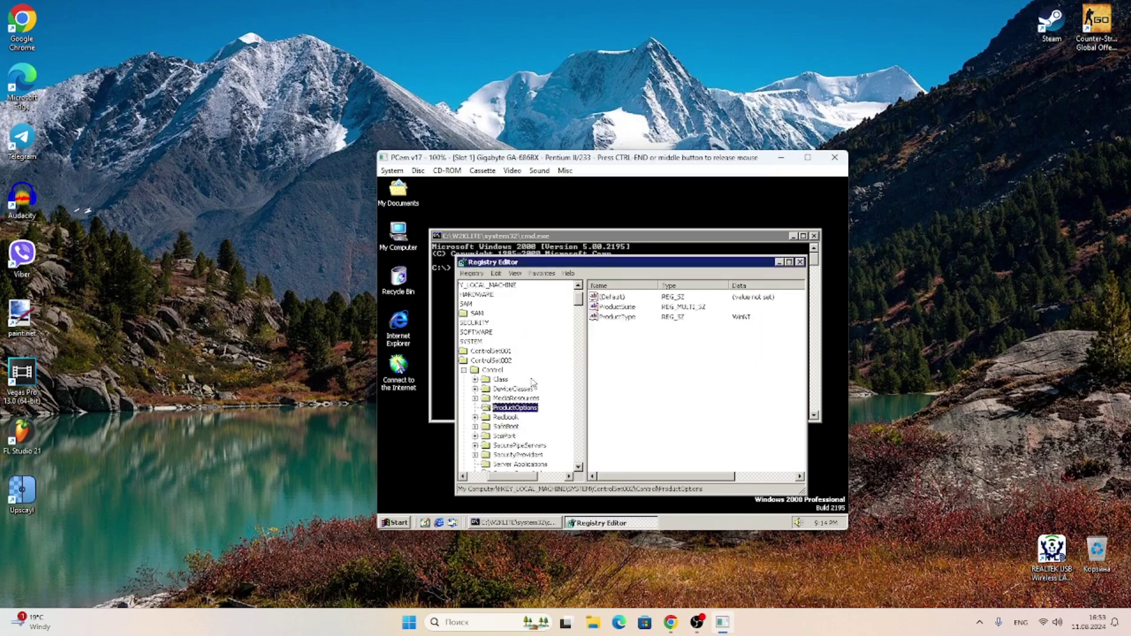
# - Delete the remaining ControlSet002\Control subkeys one by one, from ProductOptions through the last one before Enum
pyautogui.press('Delete')
pyautogui.press('Return')
pyautogui.press('Delete')
pyautogui.press('Return')
pyautogui.press('Delete')
pyautogui.press('Return')
pyautogui.press('Delete')
pyautogui.press('Return')
pyautogui.press('Delete')
pyautogui.press('Return')
pyautogui.press('Delete')
pyautogui.press('Return')
pyautogui.press('Delete')
pyautogui.press('Return')
pyautogui.press('Delete')
pyautogui.press('Return')
pyautogui.press('Delete')
pyautogui.press('Return')
pyautogui.press('Delete')
pyautogui.press('Return')
pyautogui.press('Delete')
pyautogui.press('Return')
pyautogui.press('Delete')
pyautogui.press('Return')
pyautogui.press('Delete')
pyautogui.press('Return')
pyautogui.press('Delete')
pyautogui.press('Return')
pyautogui.press('Delete')
pyautogui.press('Return')
pyautogui.press('Delete')
pyautogui.press('Return')
pyautogui.press('Delete')
pyautogui.press('Return')
pyautogui.press('Delete')
pyautogui.press('Return')
pyautogui.press('Delete')
pyautogui.press('Return')
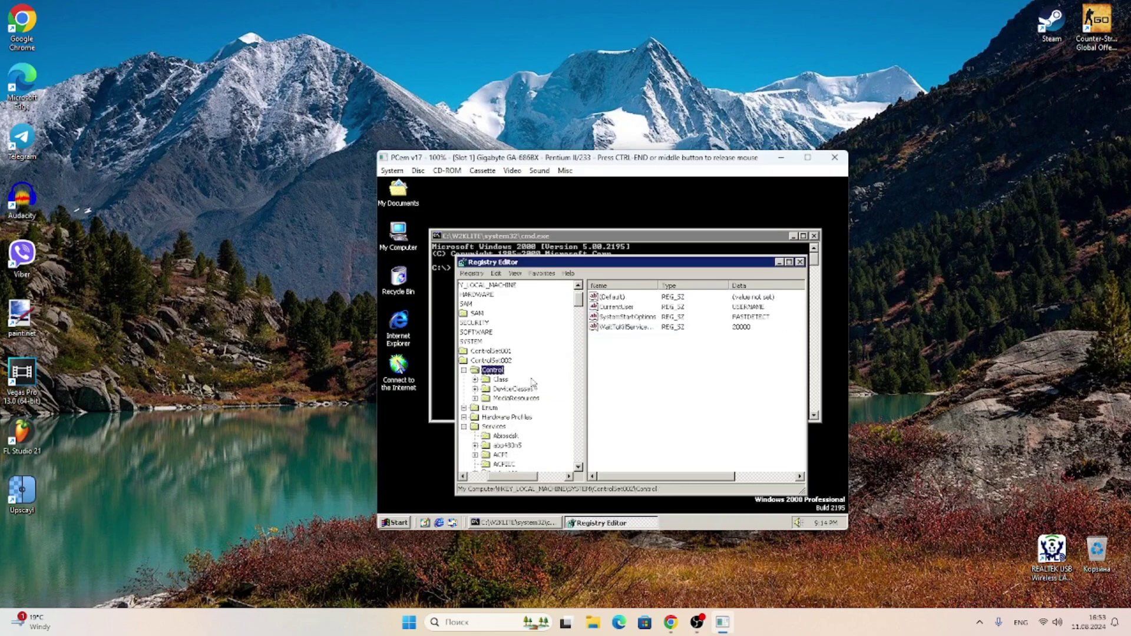
# - Try to delete the Enum key under ControlSet002
pyautogui.press('Down')
pyautogui.press('Down')
pyautogui.press('Down')
pyautogui.press('Down')
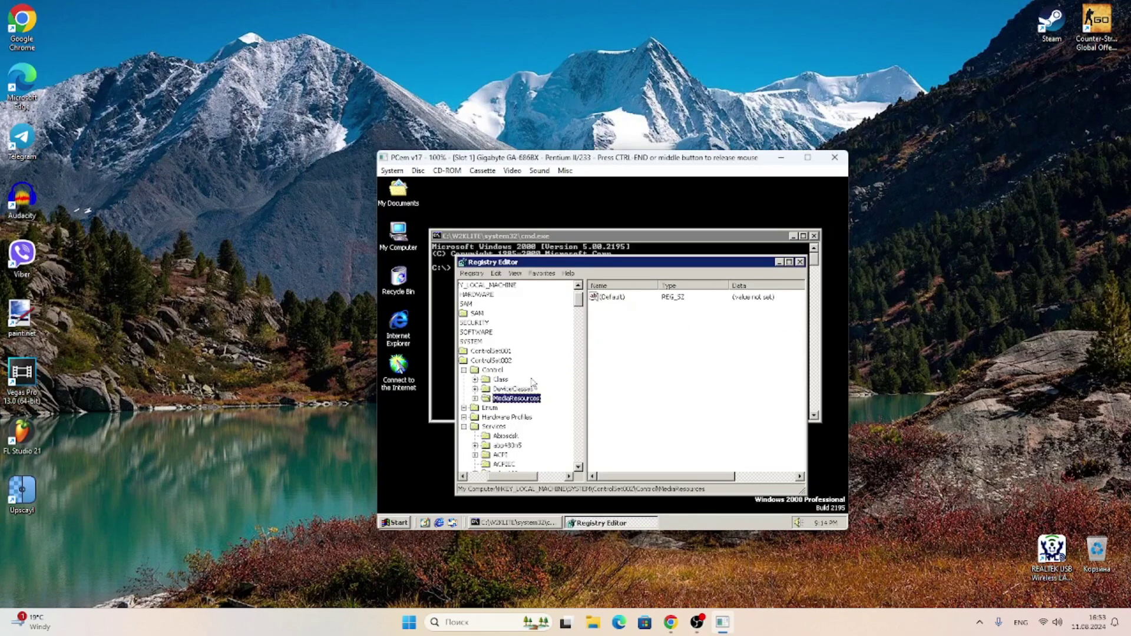
pyautogui.press('Delete')
pyautogui.press('Return')
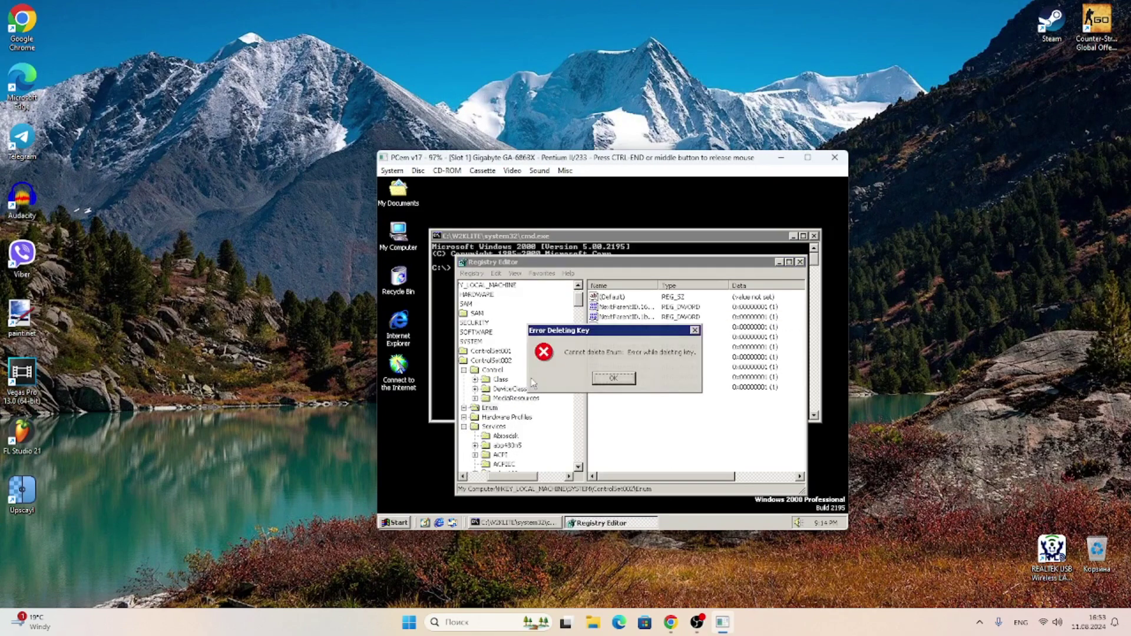
pyautogui.press('Return')
# - Delete the Hardware Profiles key under ControlSet002 together with its subkeys
pyautogui.press('Down')
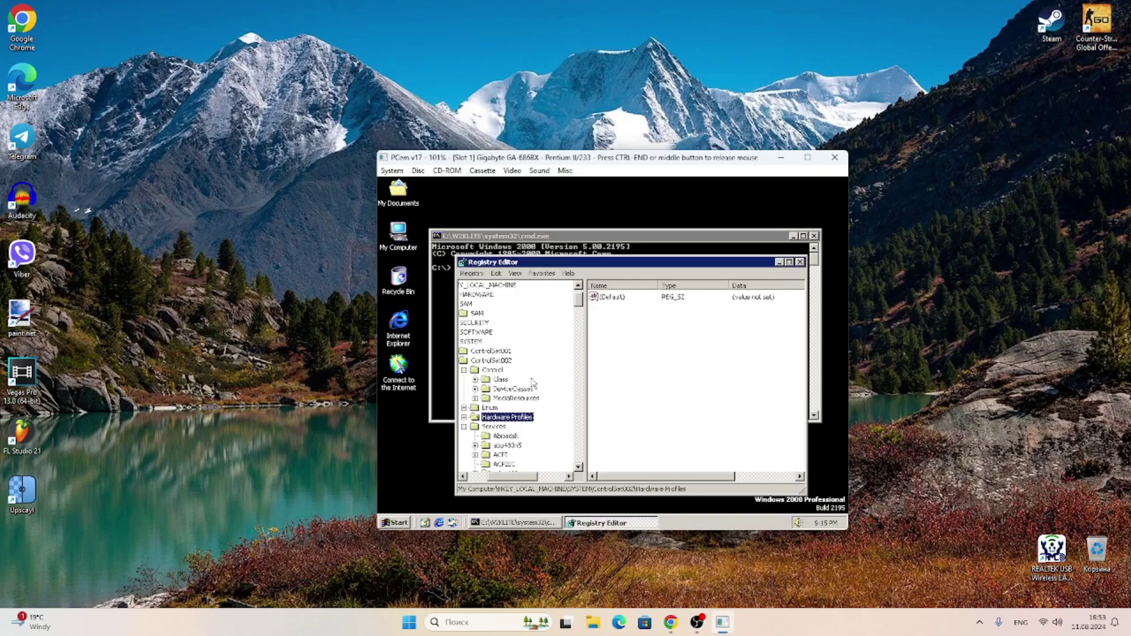
pyautogui.click(464, 418)
pyautogui.press('Down')
pyautogui.press('Delete')
pyautogui.press('Return')
pyautogui.press('Delete')
pyautogui.press('Return')
pyautogui.press('Return')
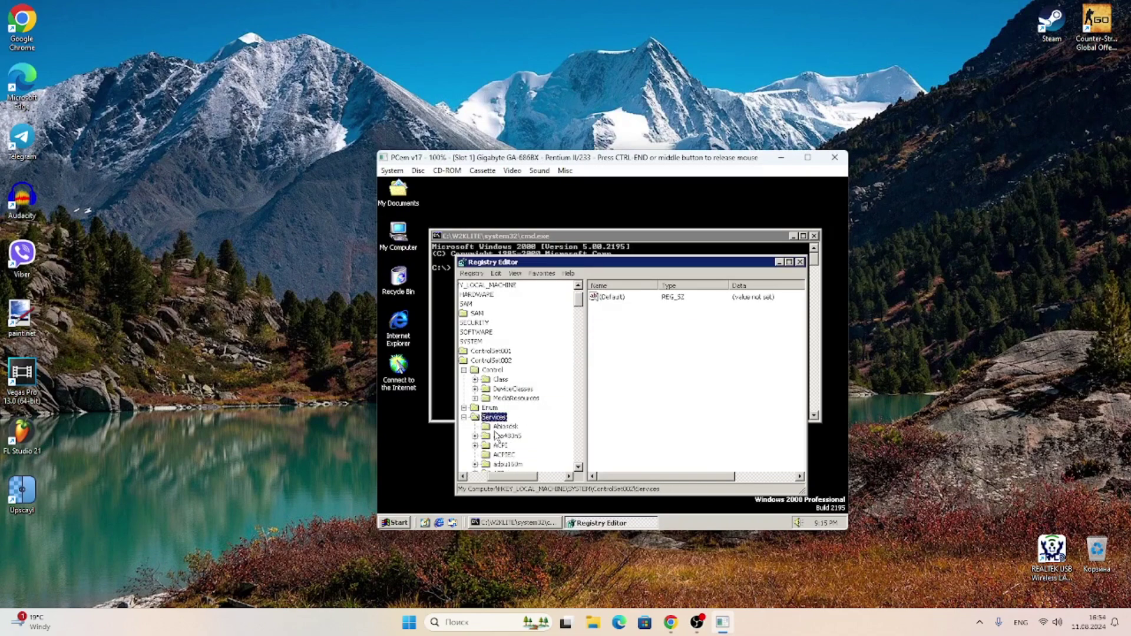
# - Delete the ControlSet002\Services subkeys from Abiosdsk through the one just before ami0nt
pyautogui.press('Down')
pyautogui.press('Delete')
pyautogui.press('Return')
pyautogui.press('Delete')
pyautogui.press('Return')
pyautogui.press('Delete')
pyautogui.press('Return')
pyautogui.press('Delete')
pyautogui.press('Return')
pyautogui.press('Delete')
pyautogui.press('Return')
pyautogui.press('Delete')
pyautogui.press('Return')
pyautogui.press('Delete')
pyautogui.press('Return')
pyautogui.press('Delete')
pyautogui.press('Return')
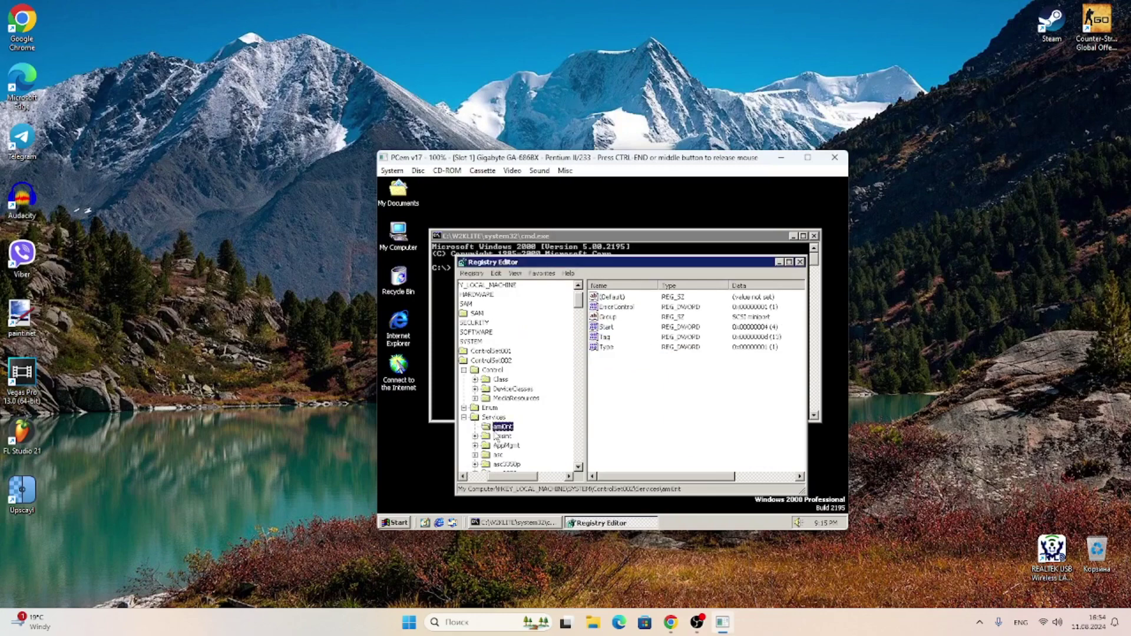
# - Delete the ControlSet002\Services subkeys from ami0nt through the one just before BusLogic
pyautogui.press('Delete')
pyautogui.press('Return')
pyautogui.press('Delete')
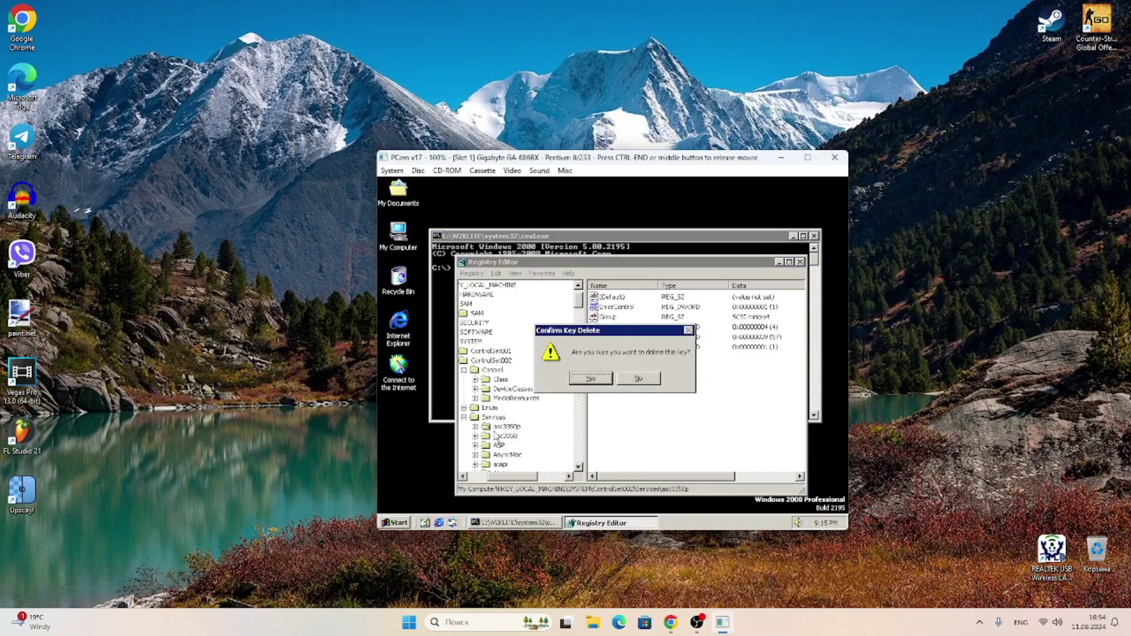
pyautogui.press('Return')
pyautogui.press('Delete')
pyautogui.press('Return')
pyautogui.press('Delete')
pyautogui.press('Return')
pyautogui.press('Delete')
pyautogui.press('Return')
pyautogui.press('Delete')
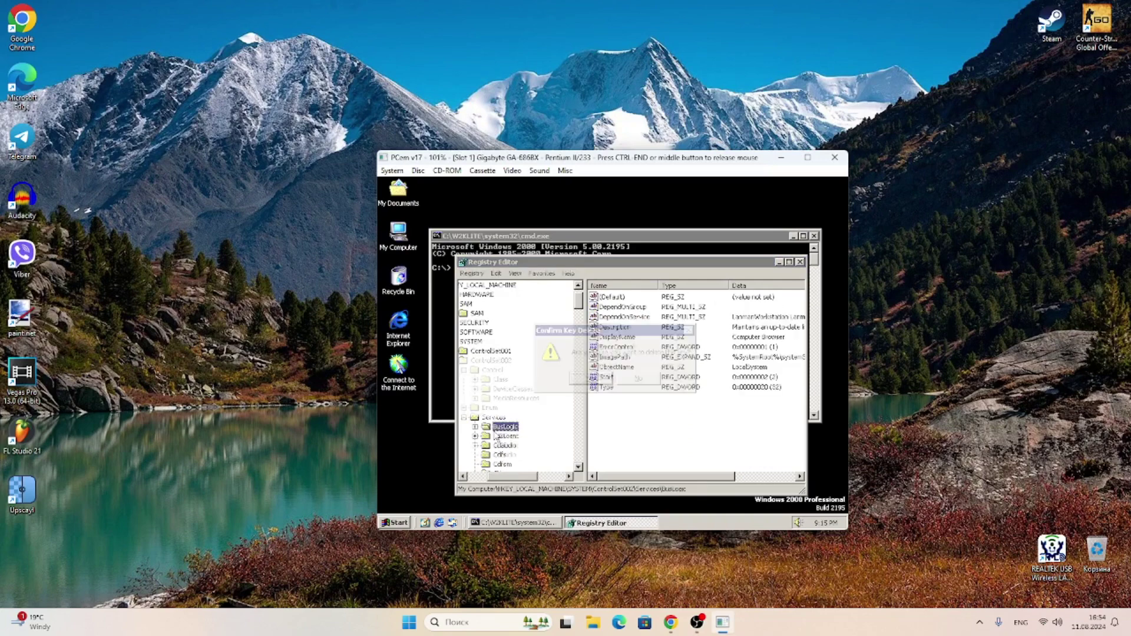
pyautogui.press('Return')
# - Delete the ControlSet002\Services subkeys one by one from BusLogic through the one just before inetaccs
pyautogui.press('Delete')
pyautogui.press('Return')
pyautogui.press('Delete')
pyautogui.press('Return')
pyautogui.press('Delete')
pyautogui.press('Return')
pyautogui.press('Delete')
pyautogui.press('Return')
pyautogui.press('Delete')
pyautogui.press('Return')
pyautogui.press('Delete')
pyautogui.press('Return')
pyautogui.press('Delete')
pyautogui.press('Return')
pyautogui.press('Delete')
pyautogui.press('Return')
pyautogui.press('Delete')
pyautogui.press('Return')
pyautogui.press('Delete')
pyautogui.press('Return')
pyautogui.press('Delete')
pyautogui.press('Return')
pyautogui.press('Delete')
pyautogui.press('Return')
pyautogui.press('Delete')
pyautogui.press('Return')
pyautogui.press('Delete')
pyautogui.press('Return')
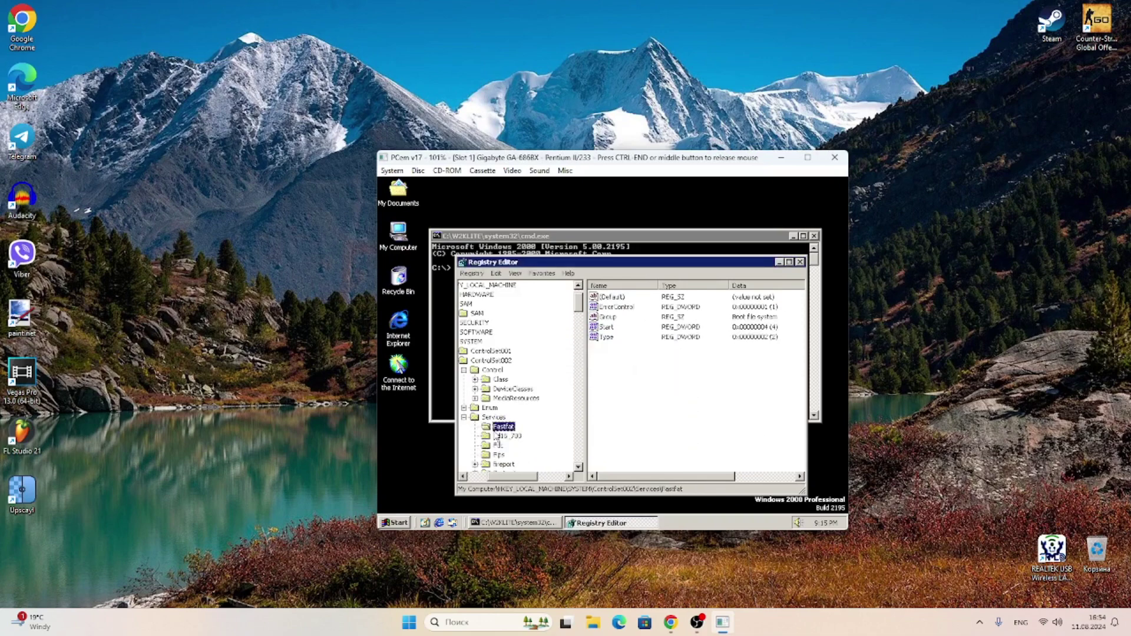
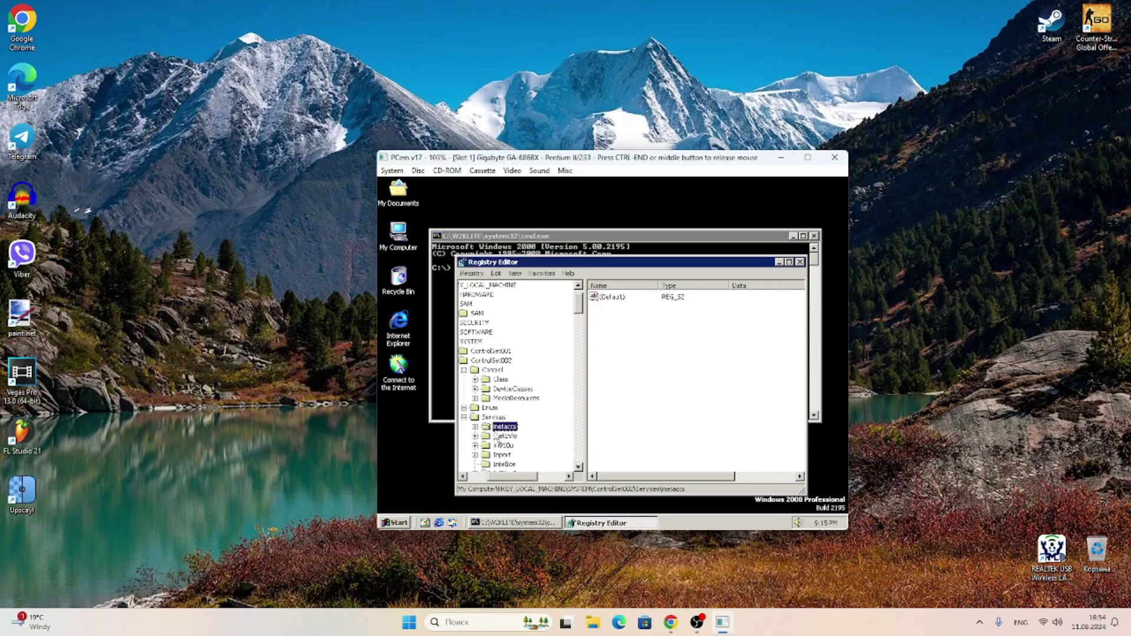
# - Delete the ControlSet002\Services subkeys from inetaccs through the one just before MRxSmb
pyautogui.press('Delete')
pyautogui.press('Return')
pyautogui.press('Delete')
pyautogui.press('Return')
pyautogui.press('Delete')
pyautogui.press('Return')
pyautogui.press('Delete')
pyautogui.press('Return')
pyautogui.press('Delete')
pyautogui.press('Return')
pyautogui.press('Delete')
pyautogui.press('Return')
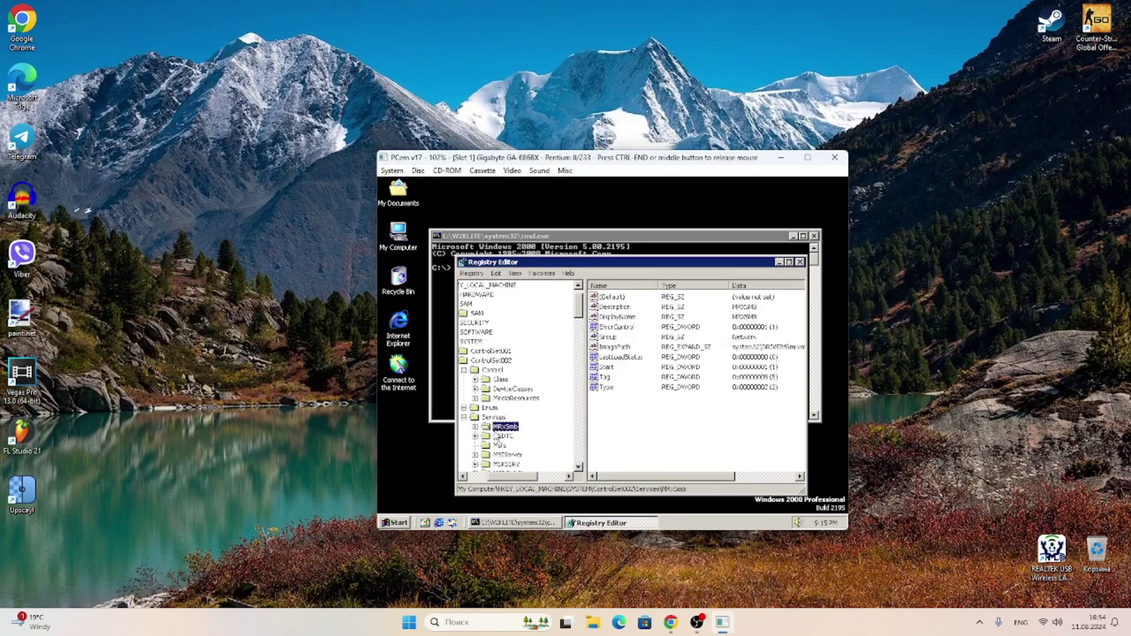
# - Delete the ControlSet002\Services subkeys from MRxSmb through the one just before Ncrc710
pyautogui.press('Delete')
pyautogui.press('Return')
pyautogui.press('Delete')
pyautogui.press('Return')
pyautogui.press('Delete')
pyautogui.press('Return')
pyautogui.press('Delete')
pyautogui.press('Return')
pyautogui.press('Delete')
pyautogui.press('Return')
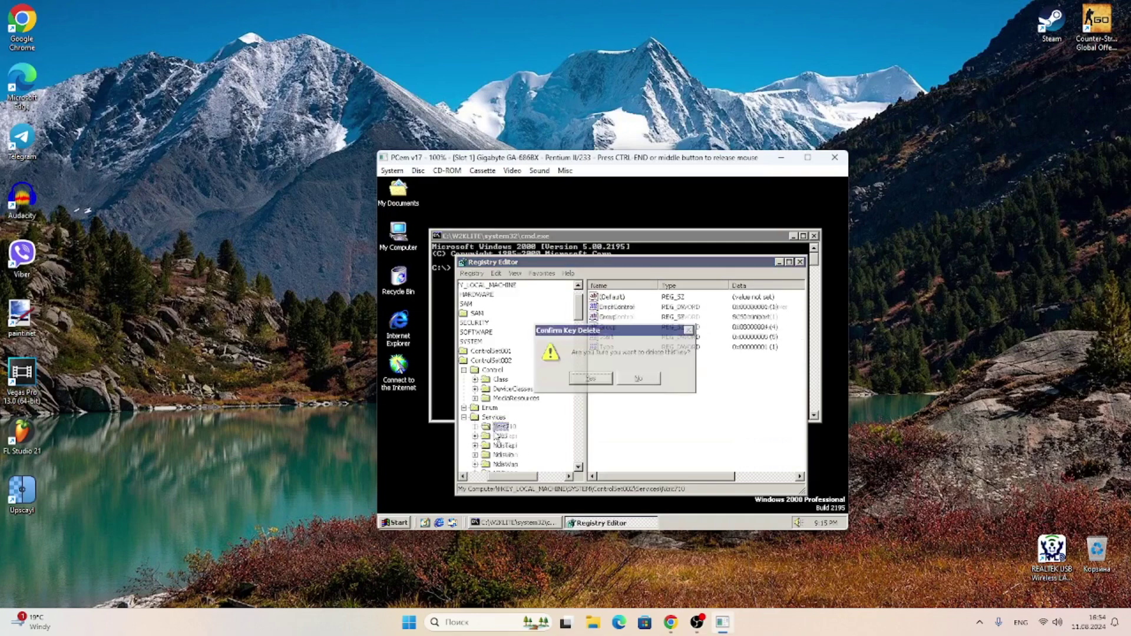
# - Delete the ControlSet002\Services subkeys from Ncrc710 through the one just before Parport
pyautogui.press('Delete')
pyautogui.press('Return')
pyautogui.press('Delete')
pyautogui.press('Return')
pyautogui.press('Delete')
pyautogui.press('Return')
pyautogui.press('Delete')
pyautogui.press('Return')
pyautogui.press('Delete')
pyautogui.press('Return')
pyautogui.press('Delete')
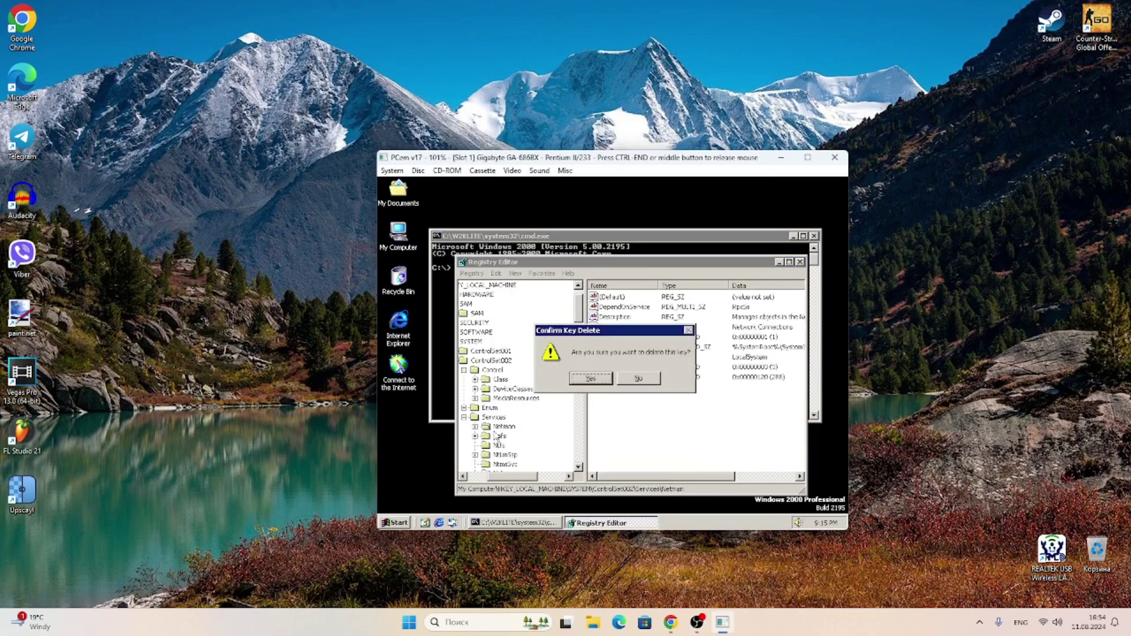
pyautogui.press('Return')
# - Delete the ControlSet002\Services subkeys from Parport through the one just before PlugPlay
pyautogui.press('Delete')
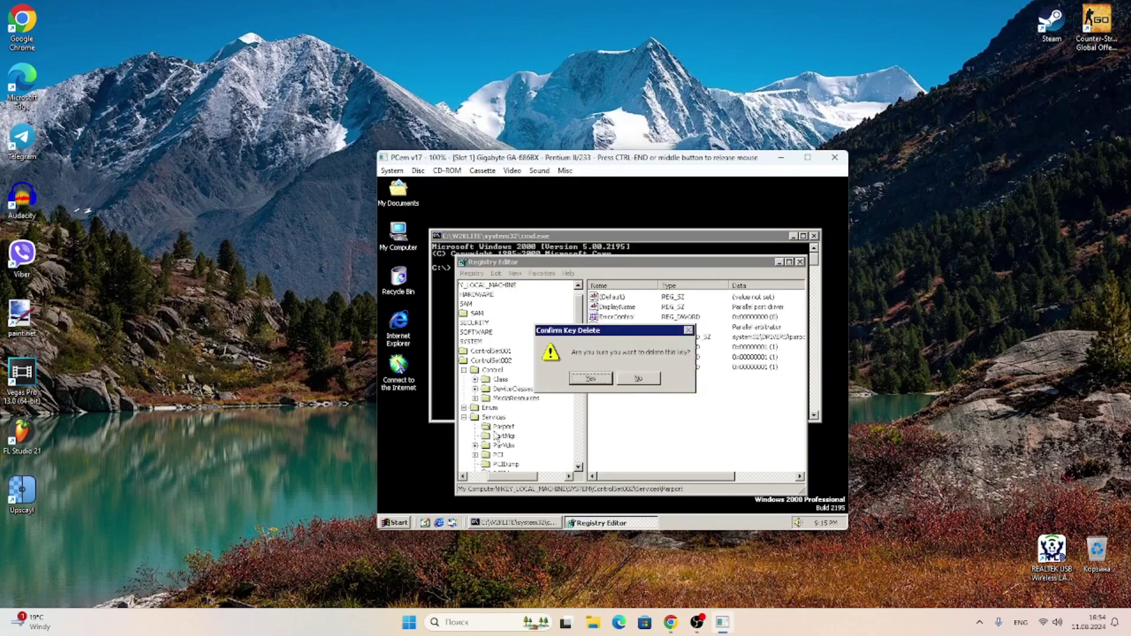
pyautogui.press('Return')
pyautogui.press('Delete')
pyautogui.press('Return')
pyautogui.press('Delete')
pyautogui.press('Return')
pyautogui.press('Delete')
pyautogui.press('Return')
pyautogui.press('Delete')
pyautogui.press('Return')
pyautogui.press('Delete')
pyautogui.press('Return')
pyautogui.press('Delete')
pyautogui.press('Return')
pyautogui.press('Delete')
pyautogui.press('Return')
pyautogui.press('Delete')
pyautogui.press('Return')
pyautogui.press('Delete')
pyautogui.press('Return')
# - Delete the ControlSet002\Services subkeys from PlugPlay through the one just before ql2100
pyautogui.press('Delete')
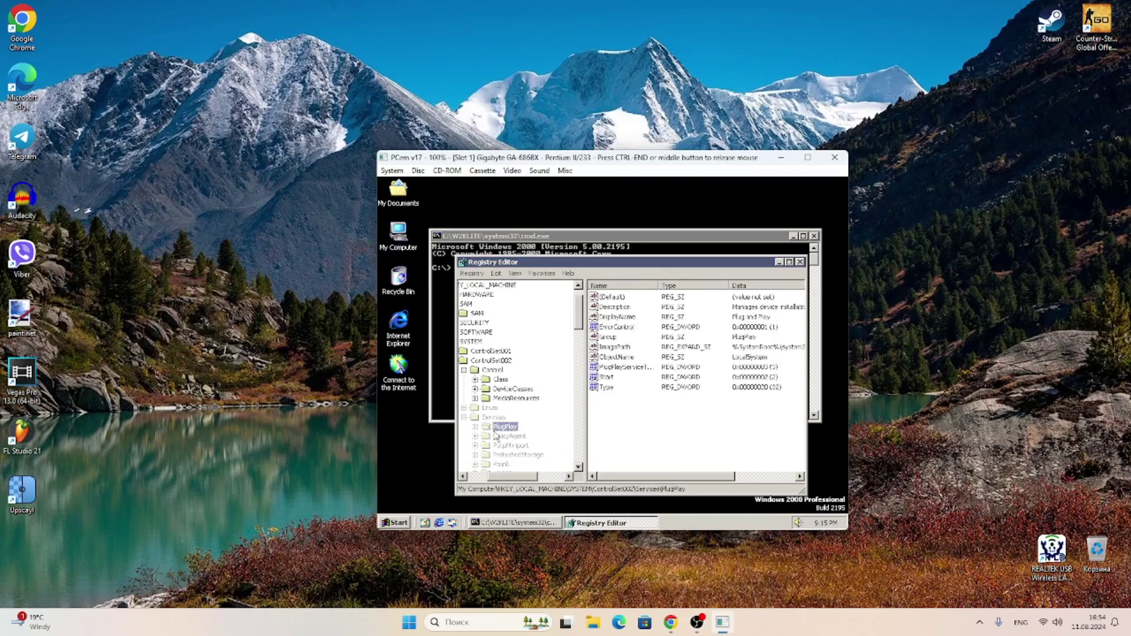
pyautogui.press('Return')
pyautogui.press('Delete')
pyautogui.press('Return')
pyautogui.press('Delete')
pyautogui.press('Return')
pyautogui.press('Delete')
pyautogui.press('Return')
pyautogui.press('Delete')
pyautogui.press('Return')
pyautogui.press('Delete')
pyautogui.press('Return')
pyautogui.press('Delete')
pyautogui.press('Return')
pyautogui.press('Delete')
pyautogui.press('Return')
# - Delete the ControlSet002\Services subkeys from ql2100 through the one just before redbook
pyautogui.press('Delete')
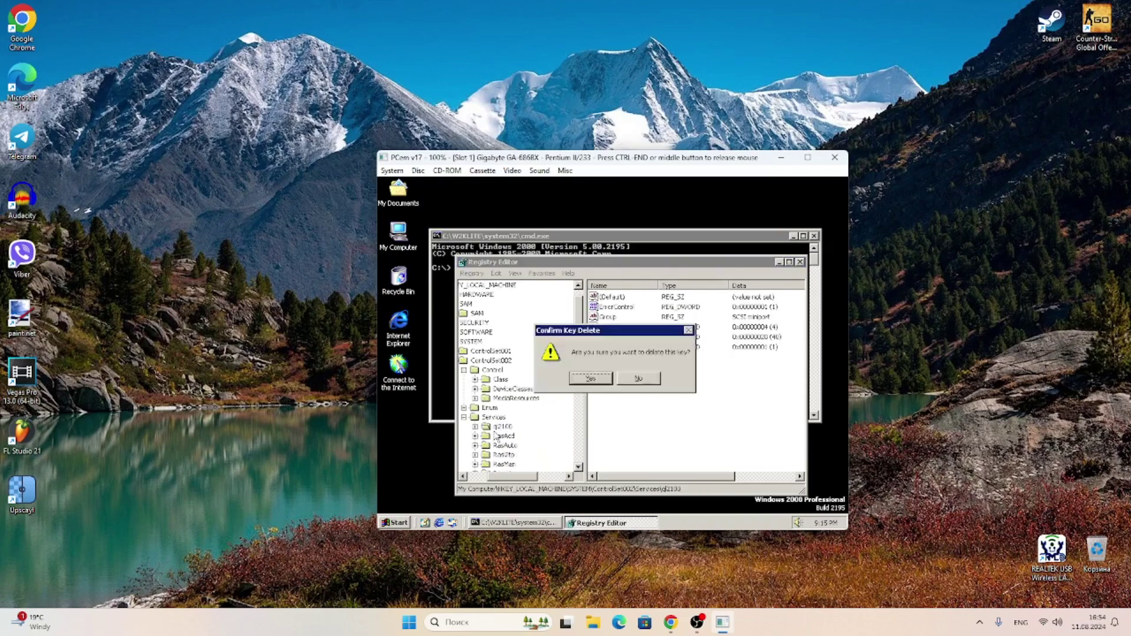
pyautogui.press('Return')
pyautogui.press('Delete')
pyautogui.press('Return')
pyautogui.press('Delete')
pyautogui.press('Return')
pyautogui.press('Delete')
pyautogui.press('Return')
pyautogui.press('Delete')
pyautogui.press('Return')
pyautogui.press('Delete')
pyautogui.press('Return')
# - Delete the ControlSet002\Services subkeys from redbook through the one just before SCardDrv
pyautogui.press('Delete')
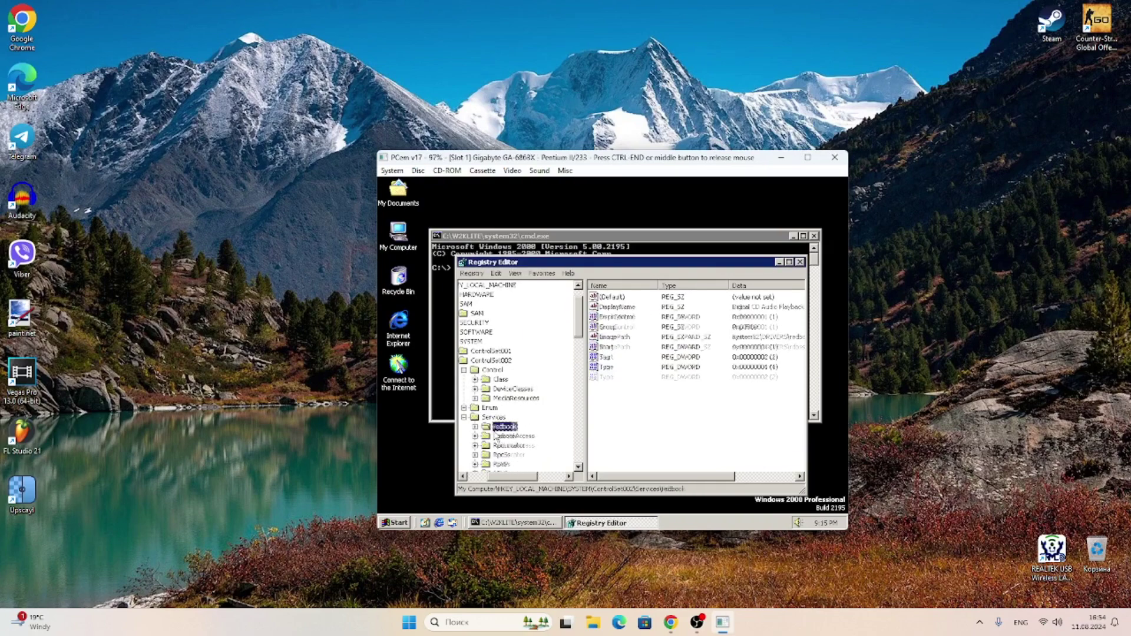
pyautogui.press('Return')
pyautogui.press('Delete')
pyautogui.press('Return')
pyautogui.press('Delete')
pyautogui.press('Return')
pyautogui.press('Delete')
pyautogui.press('Return')
pyautogui.press('Delete')
pyautogui.press('Return')
pyautogui.press('Delete')
pyautogui.press('Return')
# - Delete the ControlSet002\Services subkeys from SCardDrv through the one just before SharedAccess
pyautogui.press('Delete')
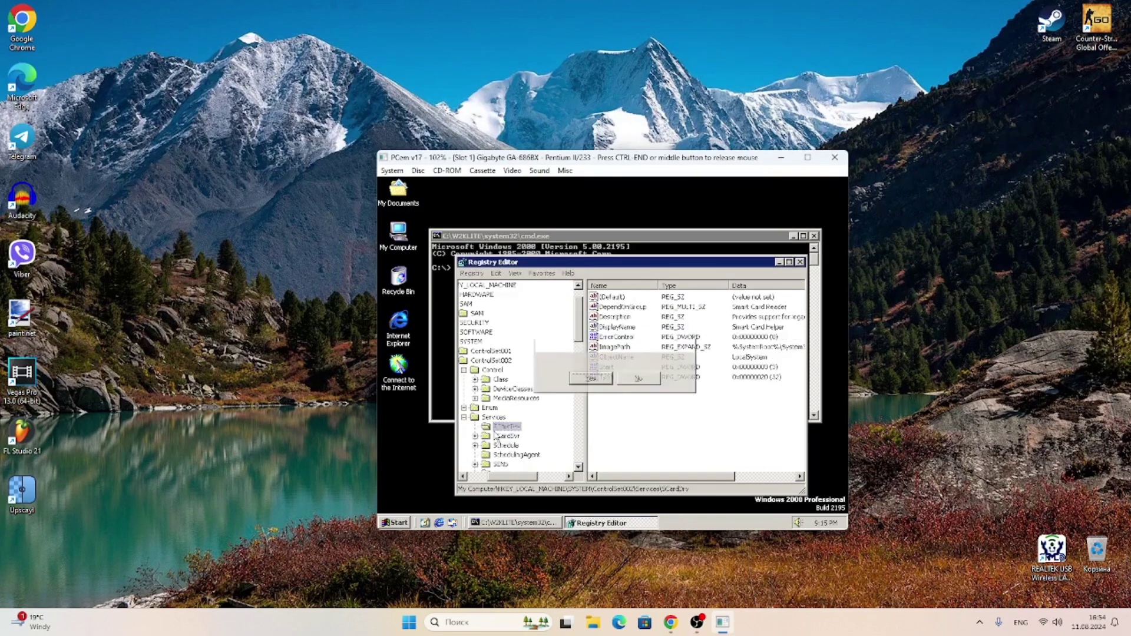
pyautogui.press('Return')
pyautogui.press('Delete')
pyautogui.press('Return')
pyautogui.press('Delete')
pyautogui.press('Return')
pyautogui.press('Delete')
pyautogui.press('Return')
pyautogui.press('Delete')
pyautogui.press('Return')
pyautogui.press('Delete')
pyautogui.press('Return')
# - Delete the ControlSet002\Services subkeys from SharedAccess through the one just before sym_hi
pyautogui.press('Delete')
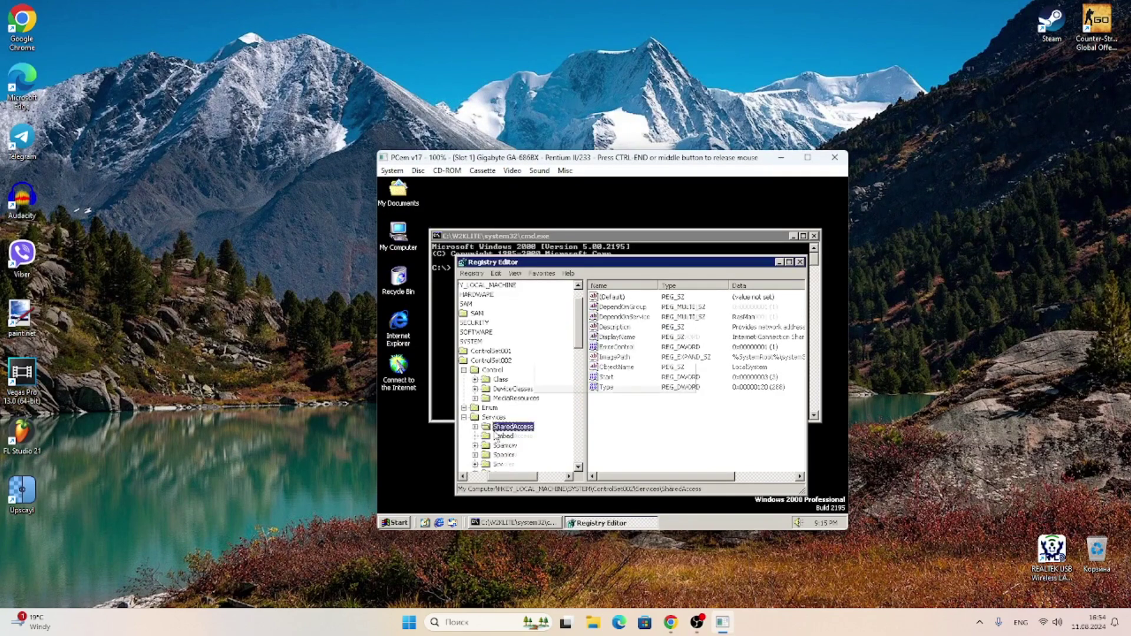
pyautogui.press('Return')
pyautogui.press('Delete')
pyautogui.press('Return')
pyautogui.press('Delete')
pyautogui.press('Return')
pyautogui.press('Delete')
pyautogui.press('Return')
pyautogui.press('Delete')
pyautogui.press('Return')
pyautogui.press('Delete')
pyautogui.press('Return')
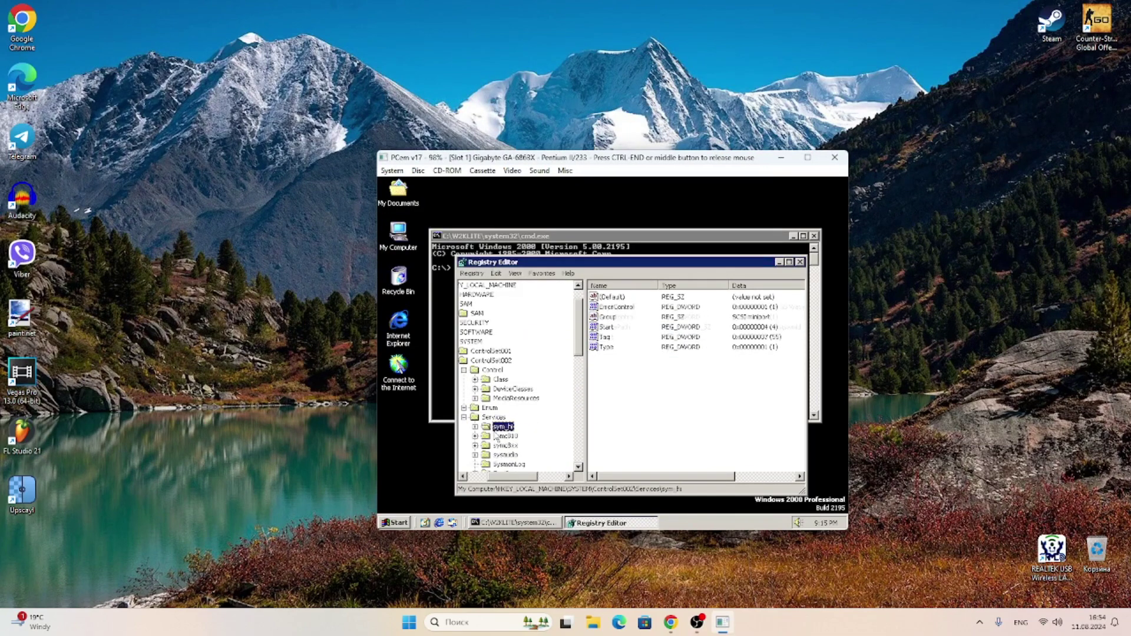
# - Delete the ControlSet002\Services subkeys from sym_hi through the one just before tga
pyautogui.press('Delete')
pyautogui.press('Return')
pyautogui.press('Delete')
pyautogui.press('Return')
pyautogui.press('Delete')
pyautogui.press('Return')
pyautogui.press('Delete')
pyautogui.press('Return')
pyautogui.press('Delete')
pyautogui.press('Return')
# - Delete the ControlSet002\Services subkeys from tga through W32Time
pyautogui.press('Delete')
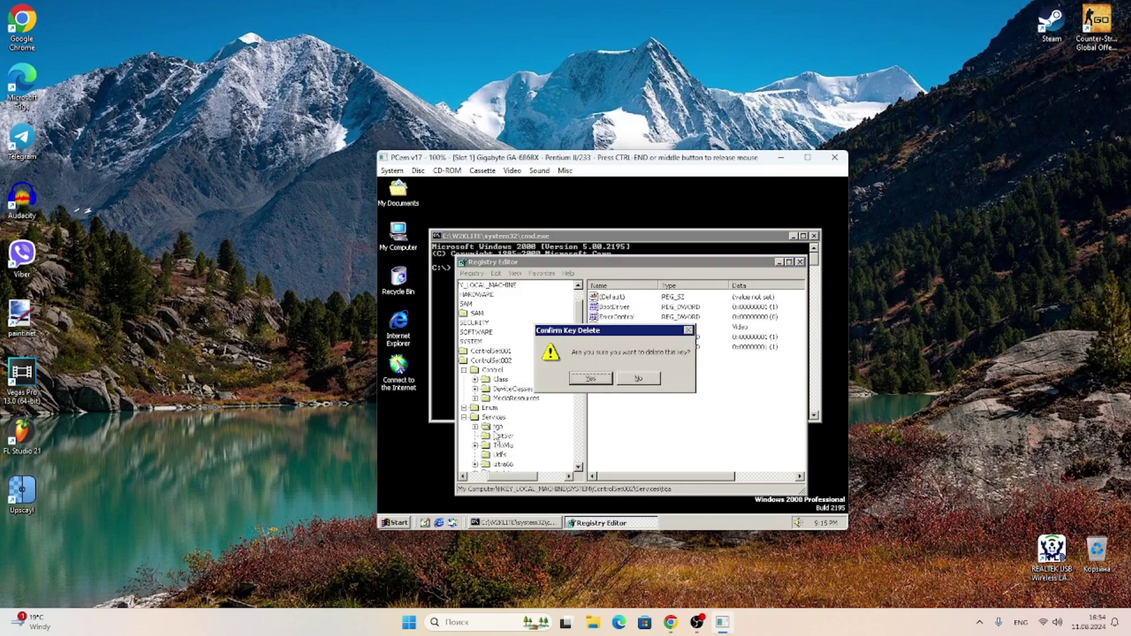
pyautogui.press('Return')
pyautogui.press('Delete')
pyautogui.press('Return')
pyautogui.press('Delete')
pyautogui.press('Return')
pyautogui.press('Delete')
pyautogui.press('Return')
pyautogui.press('Delete')
pyautogui.press('Return')
pyautogui.press('Delete')
pyautogui.press('Return')
pyautogui.press('Delete')
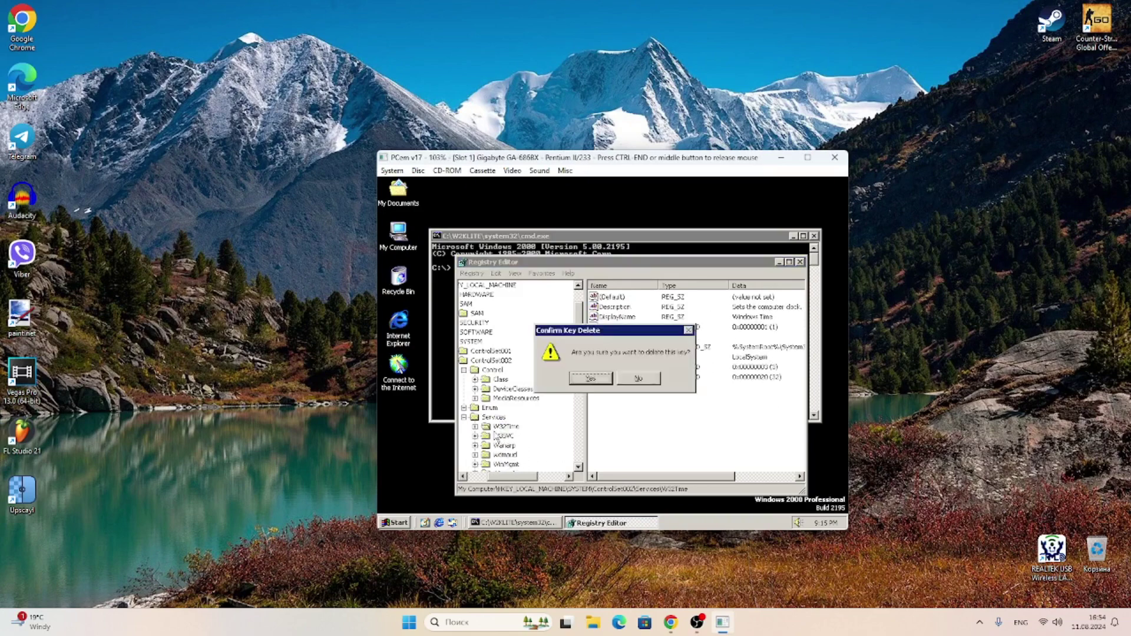
pyautogui.press('Escape')
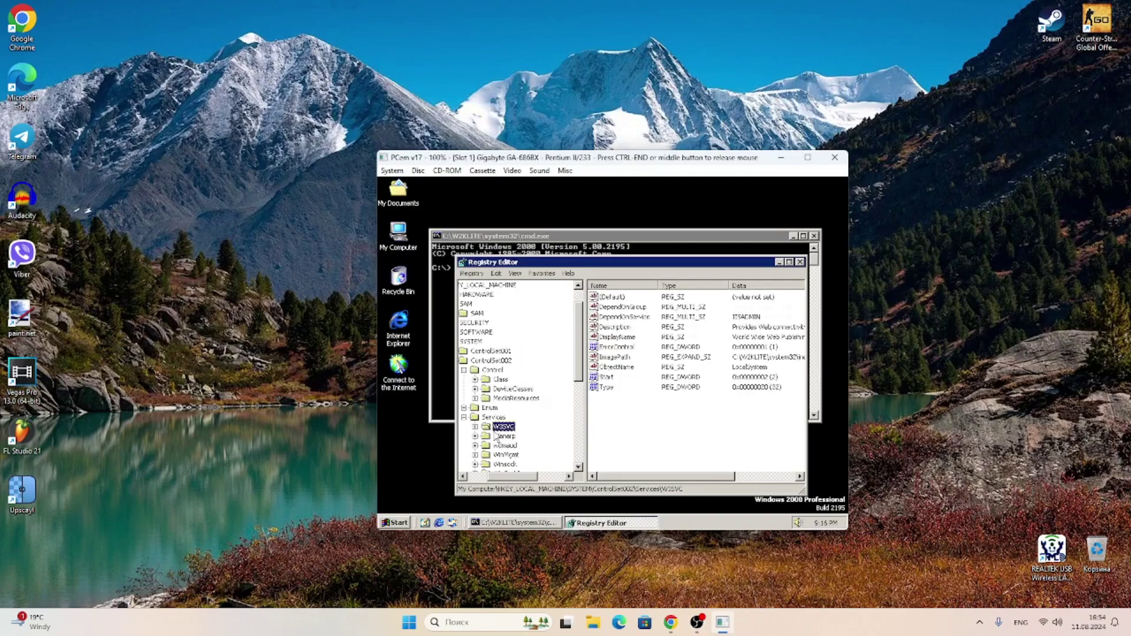
# - Skip W3SVC and delete all ControlSet002\Services subkeys after it, starting with Wanarp, and refresh the registry tree
pyautogui.press('Down')
pyautogui.press('Delete')
pyautogui.press('Return')
pyautogui.press('Delete')
pyautogui.press('Return')
pyautogui.press('Delete')
pyautogui.press('Return')
pyautogui.press('Delete')
pyautogui.press('Return')
pyautogui.press('Delete')
pyautogui.press('Return')
pyautogui.press('Delete')
pyautogui.press('Return')
pyautogui.press('Delete')
pyautogui.press('Return')
pyautogui.press('Delete')
pyautogui.press('Return')
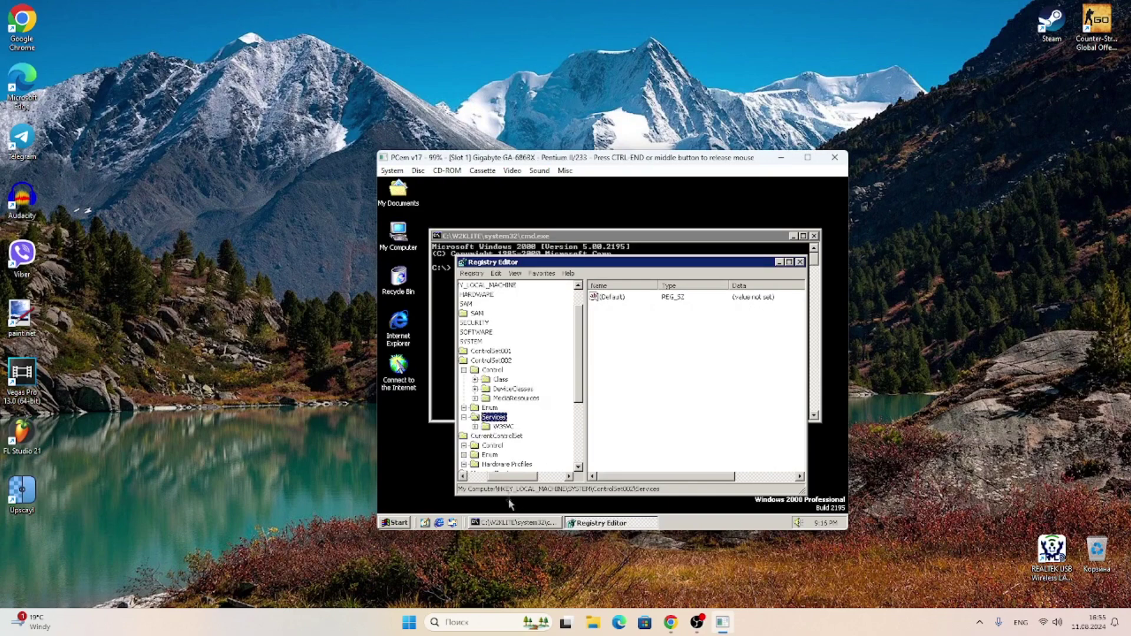
pyautogui.press('F5')
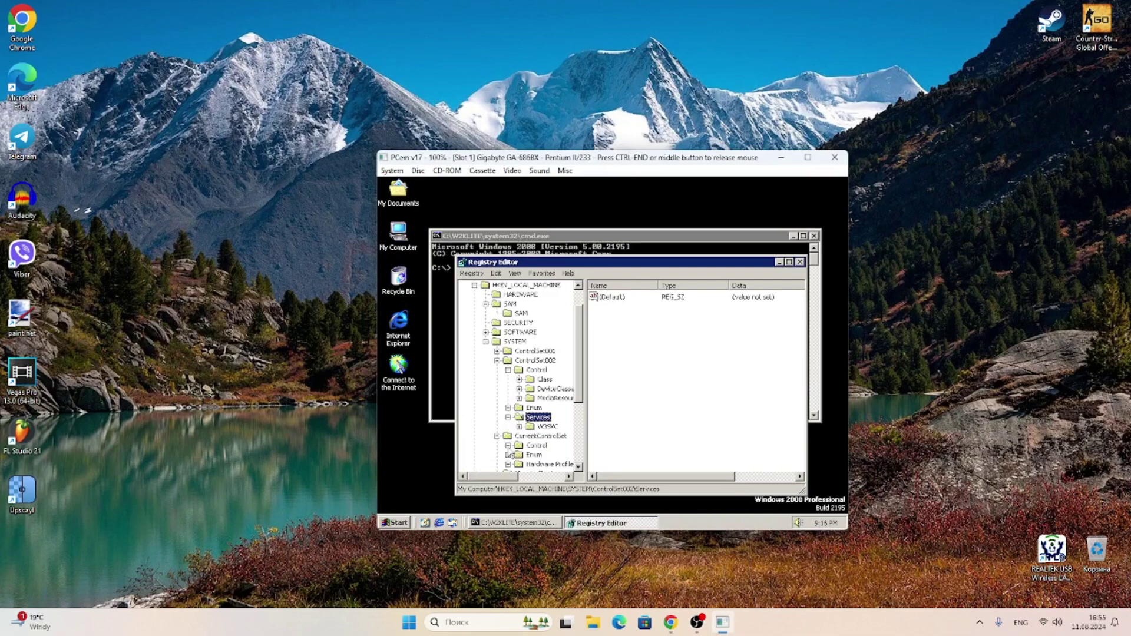
# - Expand CurrentControlSet\Control and try to delete its Class key
pyautogui.click(508, 446)
pyautogui.click(527, 426)
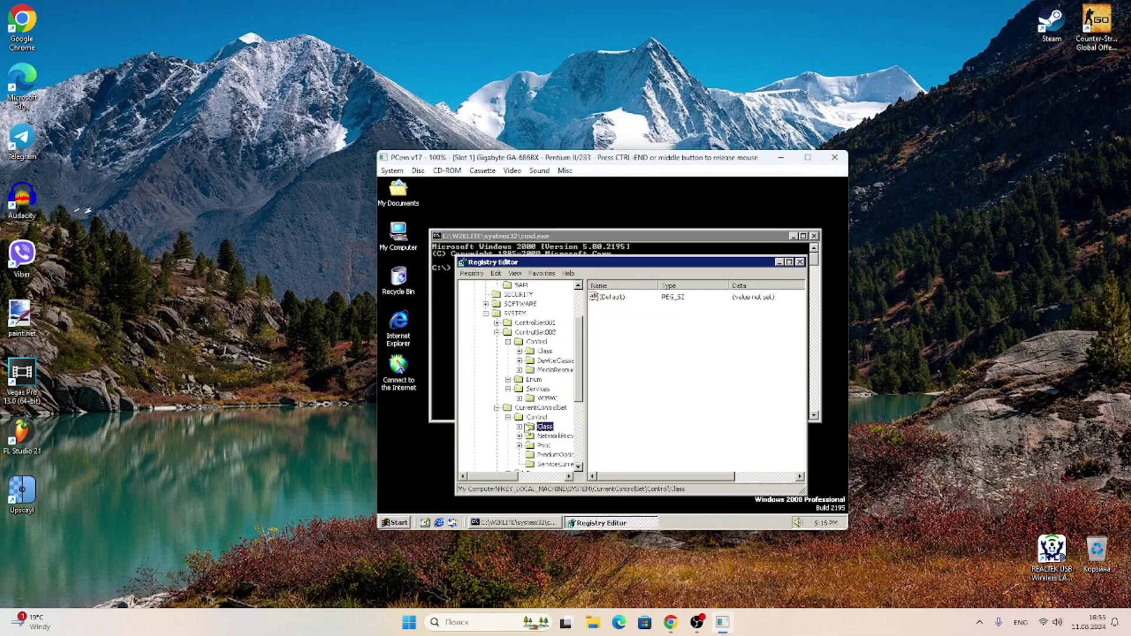
pyautogui.press('Delete')
pyautogui.press('Return')
pyautogui.press('Return')
# - Delete the Select and Setup keys under HKEY_LOCAL_MACHINE\SYSTEM, keeping the SYSTEM key itself
pyautogui.moveTo(580, 377); pyautogui.dragTo(580, 445)
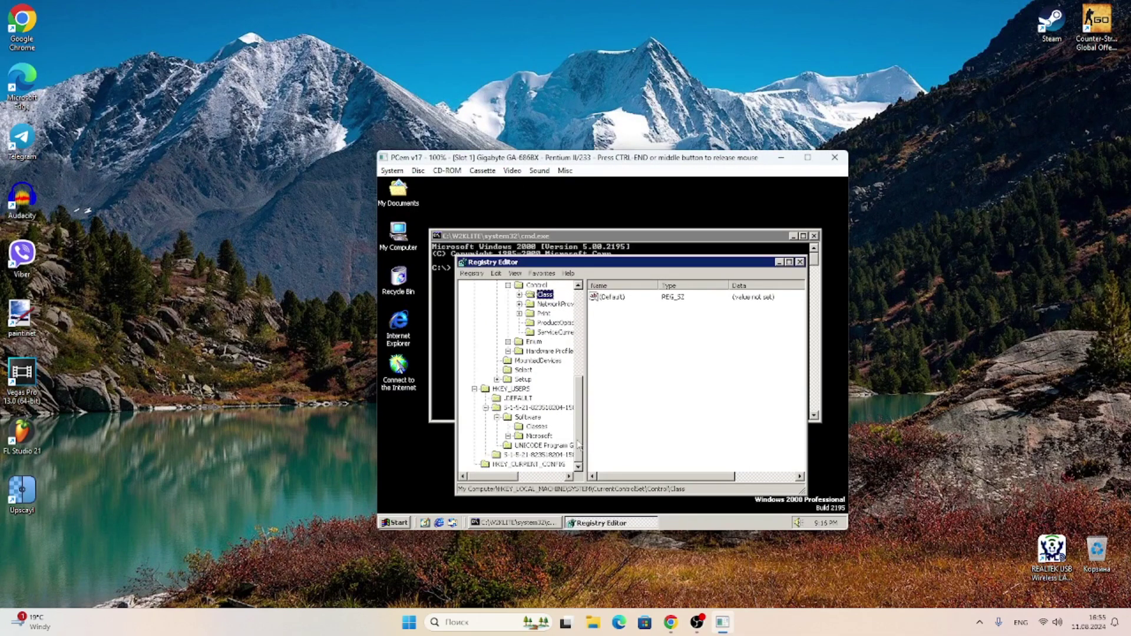
pyautogui.click(518, 370)
pyautogui.press('Delete')
pyautogui.press('Return')
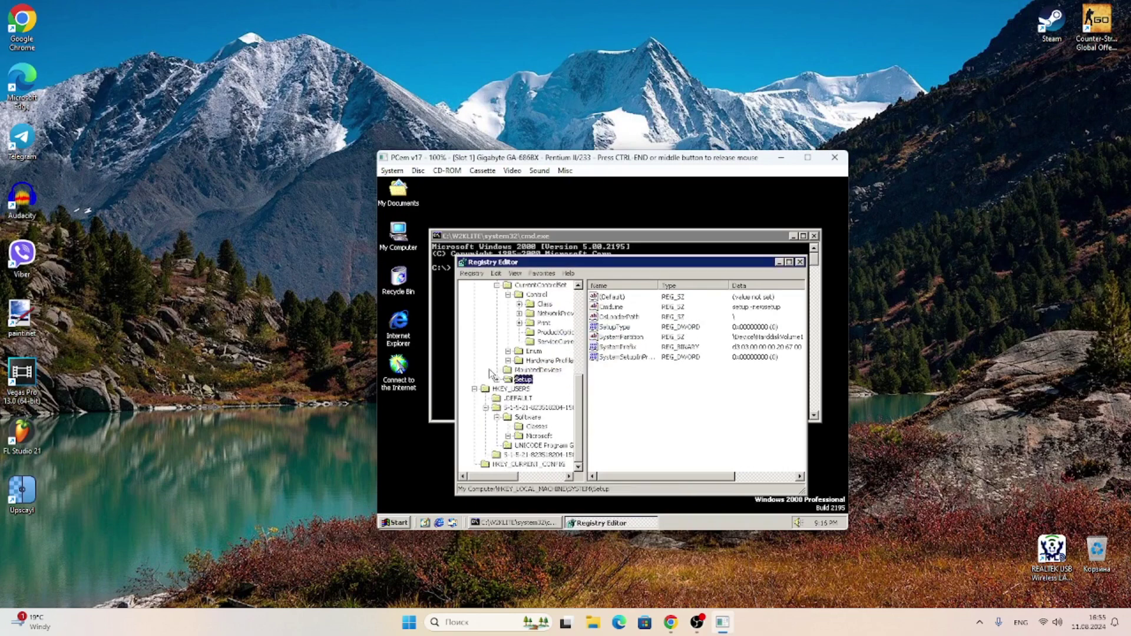
pyautogui.press('Delete')
pyautogui.press('Return')
pyautogui.press('Delete')
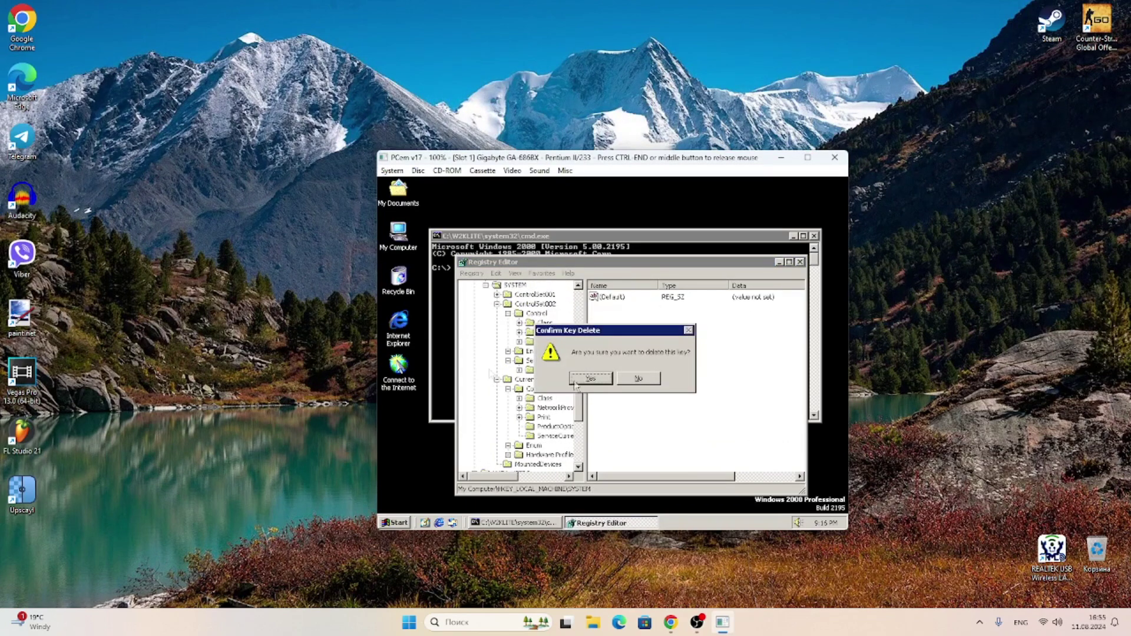
pyautogui.click(628, 379)
# - Delete the MountedDevices key under HKEY_LOCAL_MACHINE\SYSTEM
pyautogui.moveTo(580, 418); pyautogui.dragTo(578, 447)
pyautogui.click(521, 401)
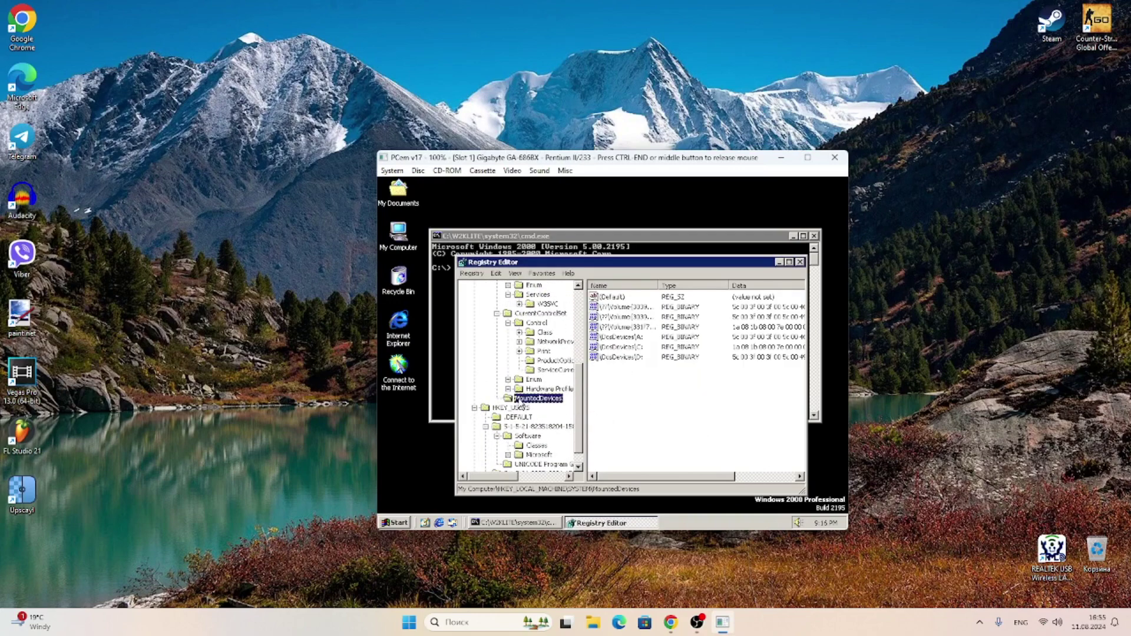
pyautogui.press('Delete')
pyautogui.press('Return')
# - Expand CurrentControlSet\Hardware Profiles and try to open its Current key
pyautogui.moveTo(578, 409); pyautogui.dragTo(578, 443)
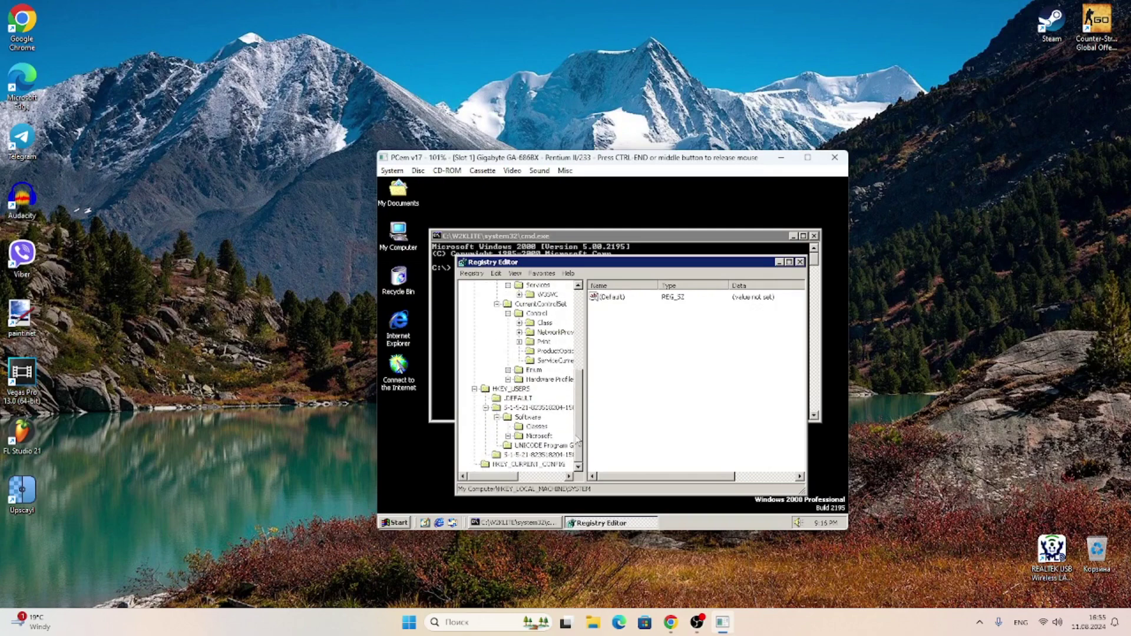
pyautogui.click(508, 380)
pyautogui.click(539, 390)
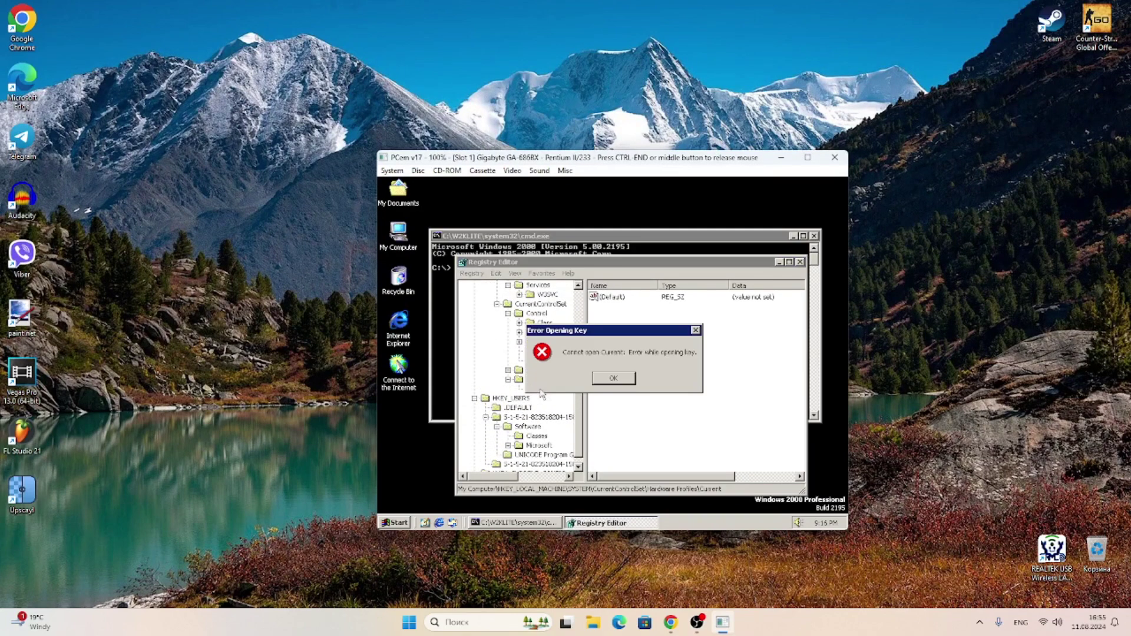
pyautogui.click(613, 378)
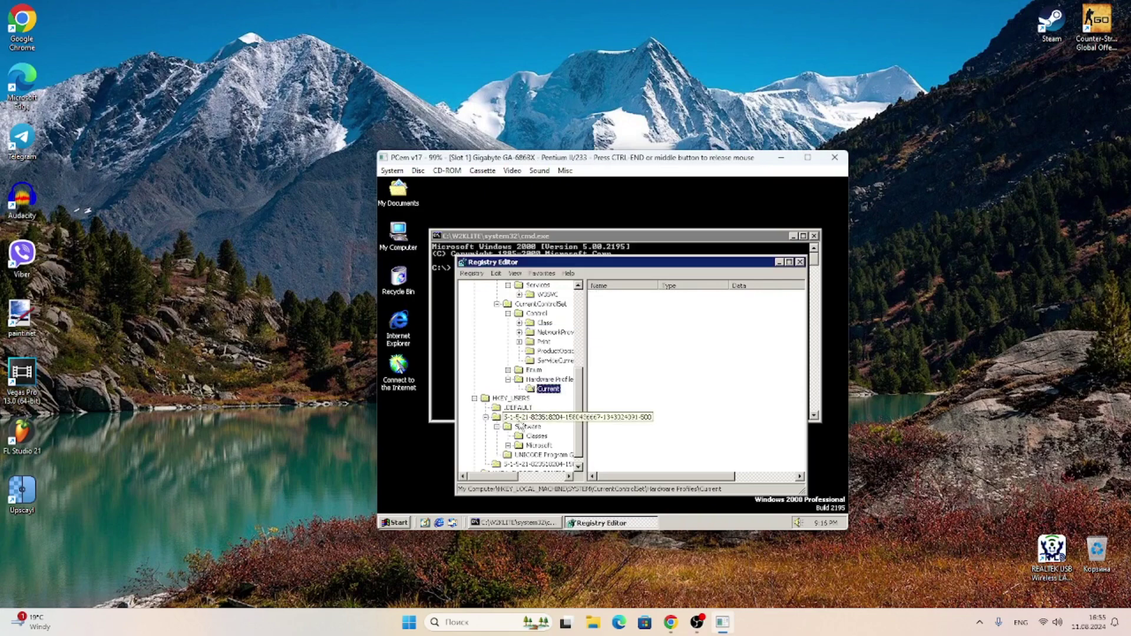
# - Try to delete the Classes and Microsoft\Protected Storage keys in the Software branch of the first user SID under HKEY_USERS
pyautogui.click(536, 436)
pyautogui.press('Delete')
pyautogui.press('Return')
pyautogui.click(508, 445)
pyautogui.click(531, 455)
pyautogui.press('Delete')
pyautogui.press('Return')
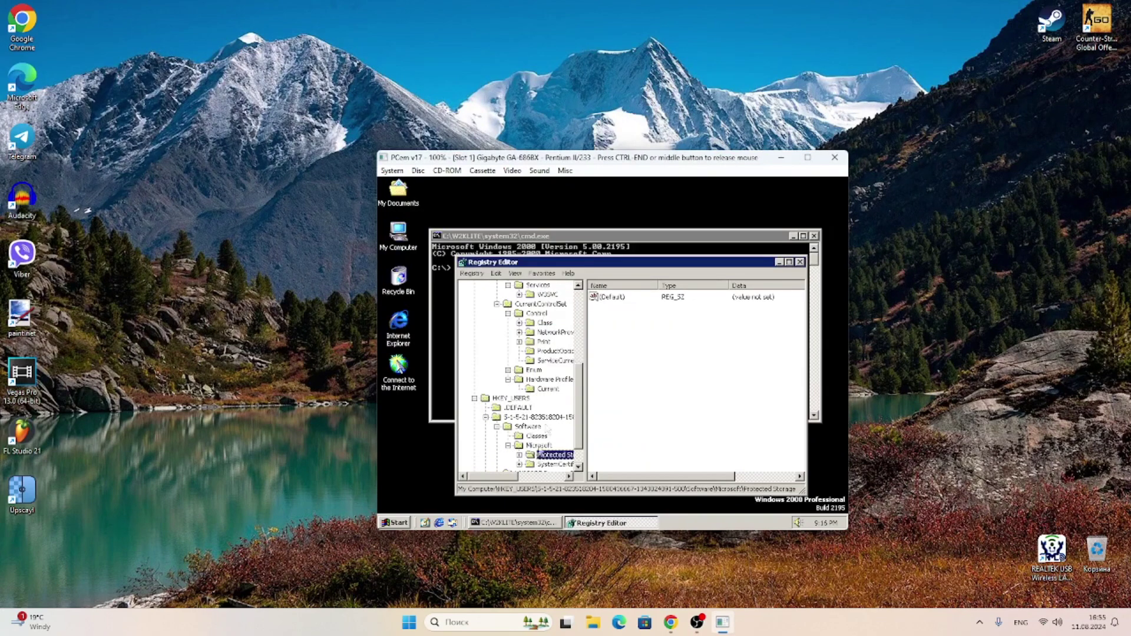
# - Expand HKEY_CURRENT_USER and try to delete its Software key
pyautogui.scroll(-1, 578, 417)
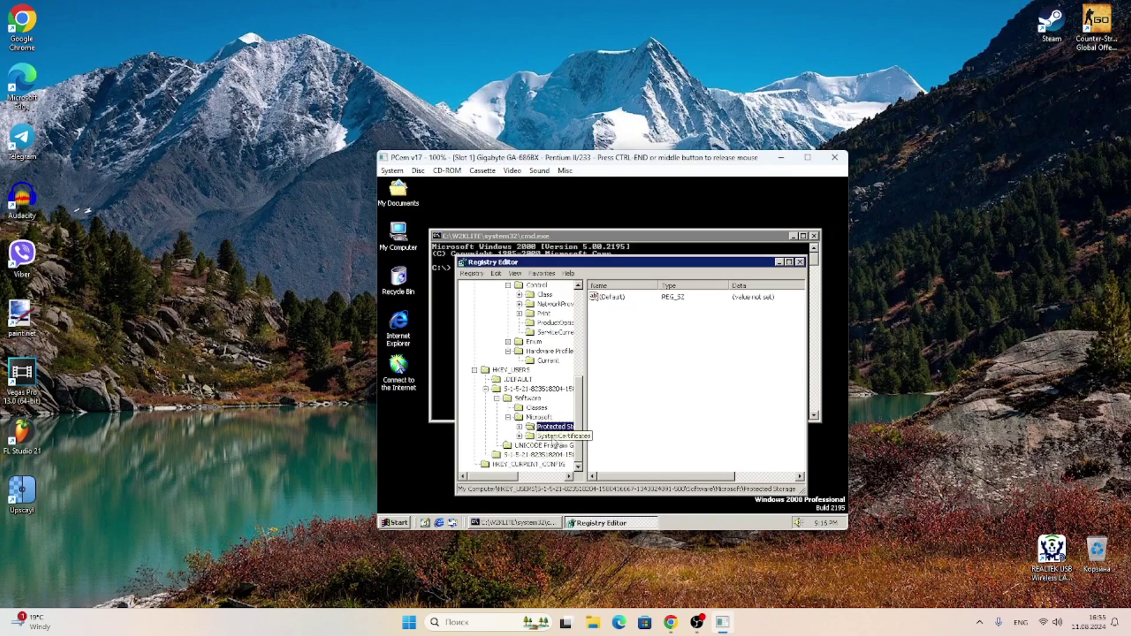
pyautogui.moveTo(577, 446); pyautogui.dragTo(575, 344)
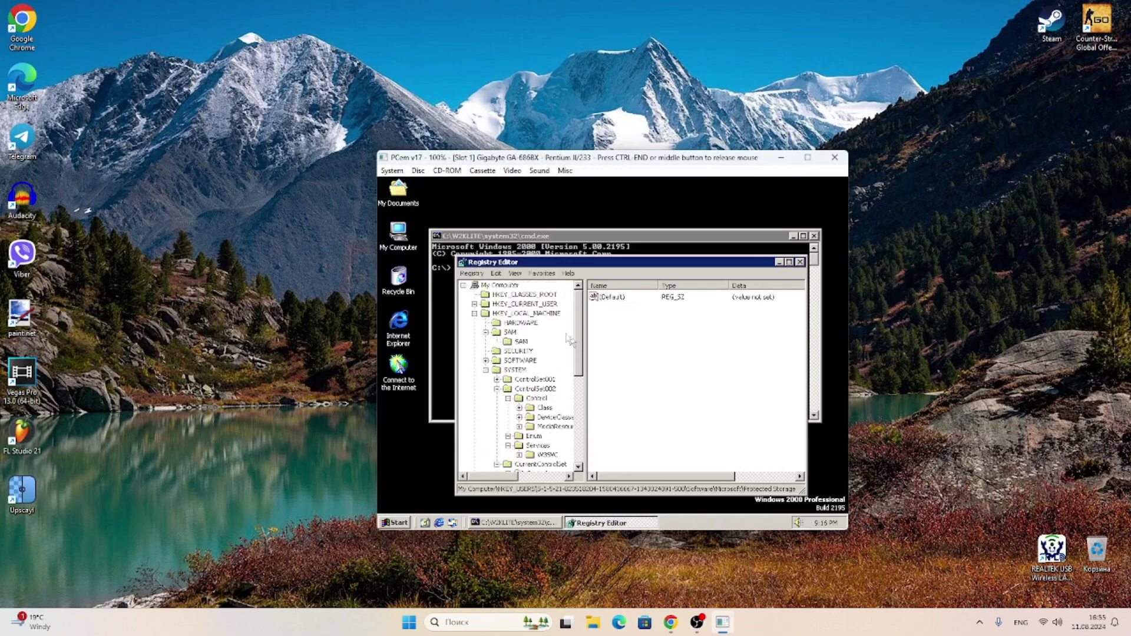
pyautogui.click(474, 304)
pyautogui.click(507, 304)
pyautogui.click(501, 294)
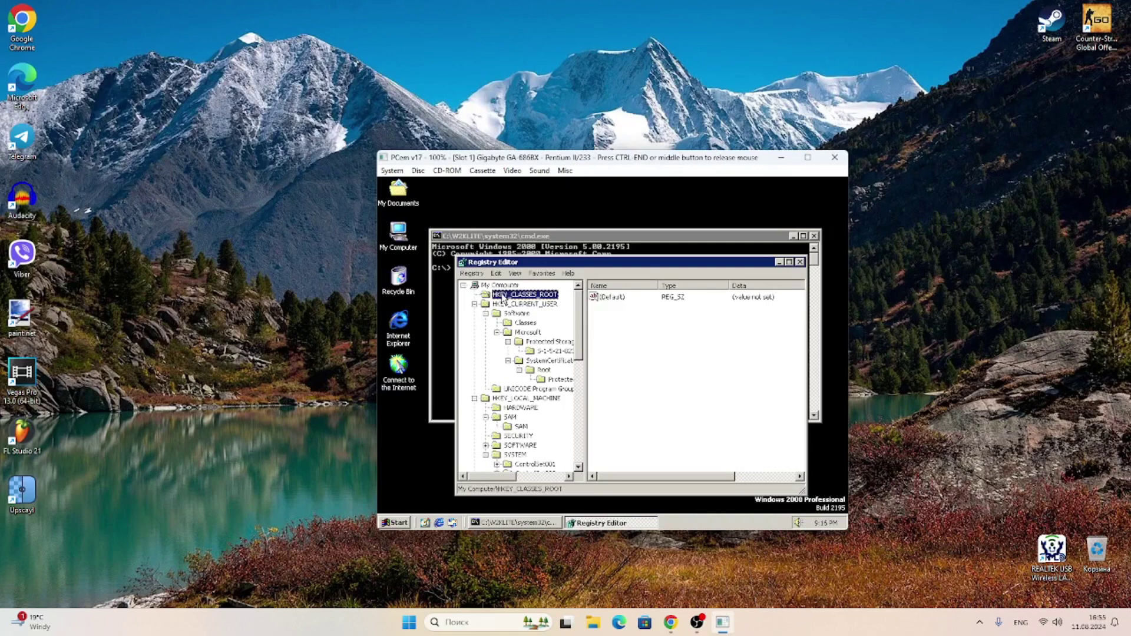
pyautogui.click(516, 313)
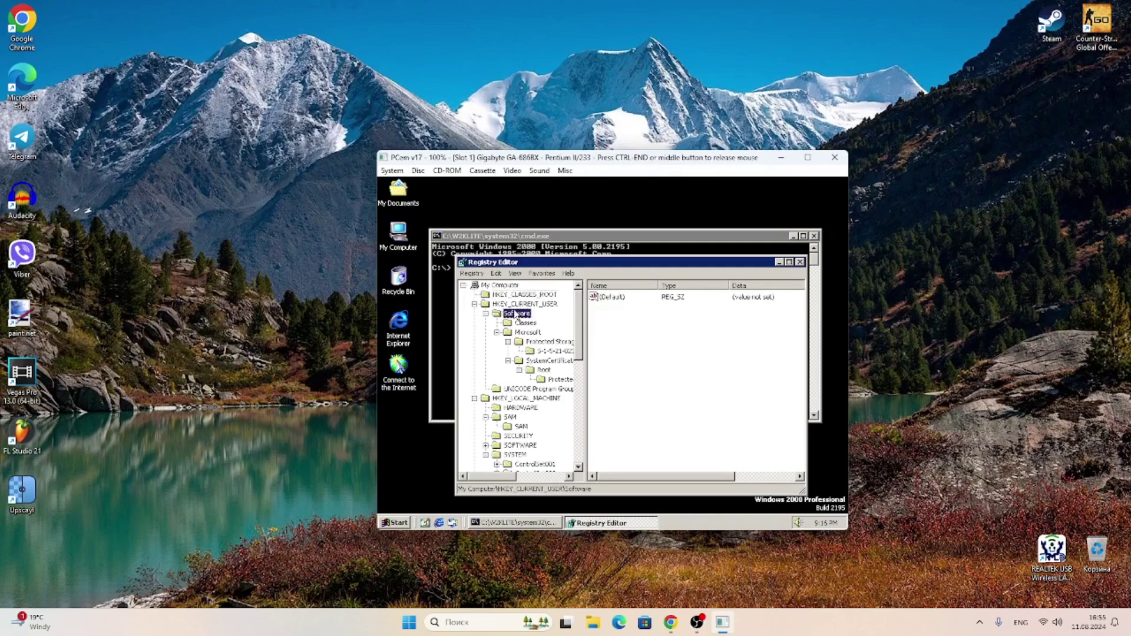
pyautogui.press('Delete')
pyautogui.press('Return')
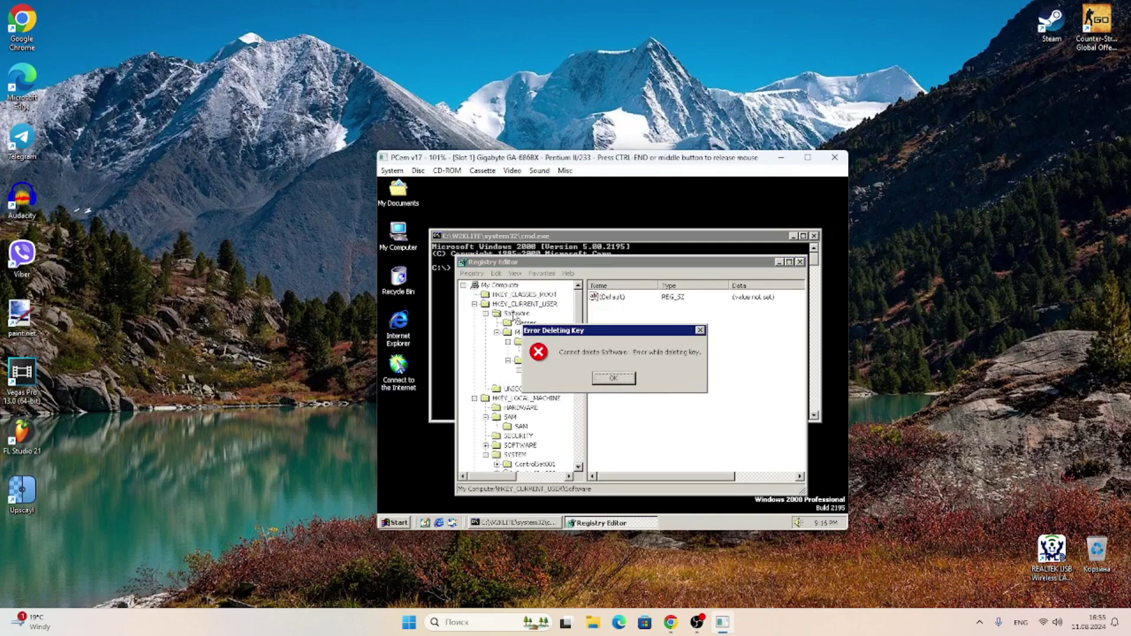
pyautogui.press('Return')
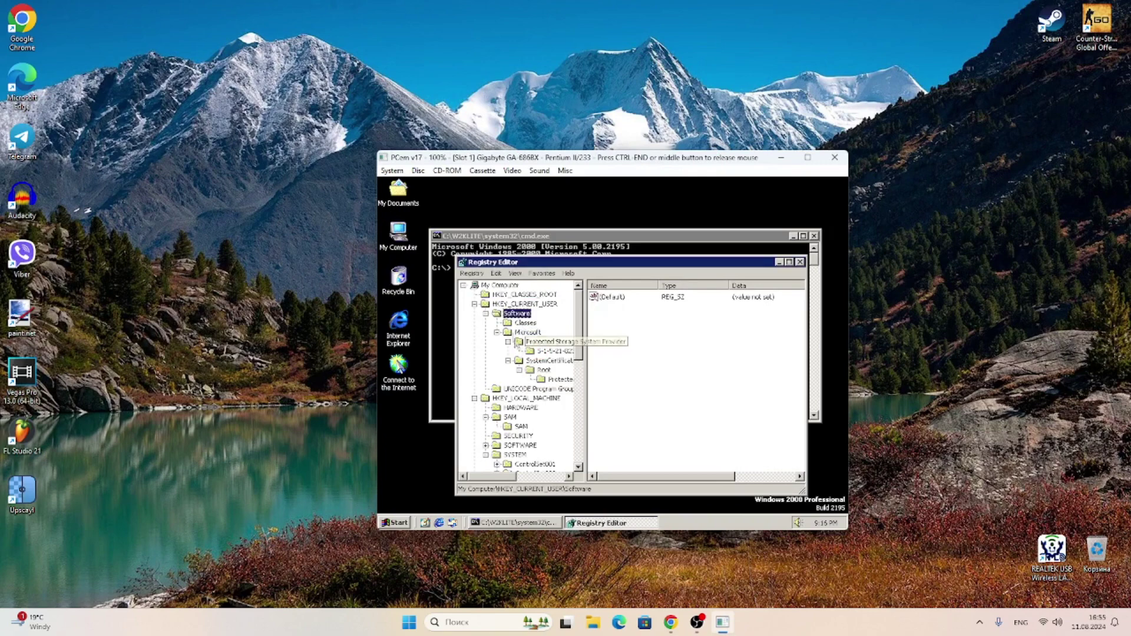
# - Close Registry Editor and try to wipe drive C from the command prompt with del C:/ \s \q
pyautogui.click(799, 263)
pyautogui.click(686, 305)
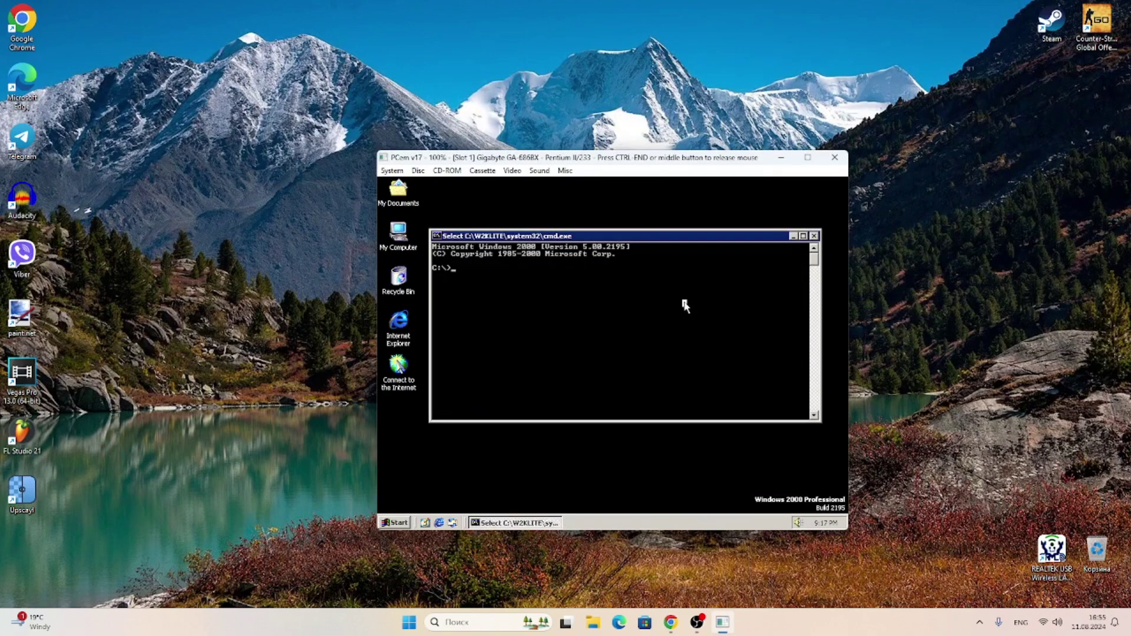
pyautogui.write('del C:/ \\s')
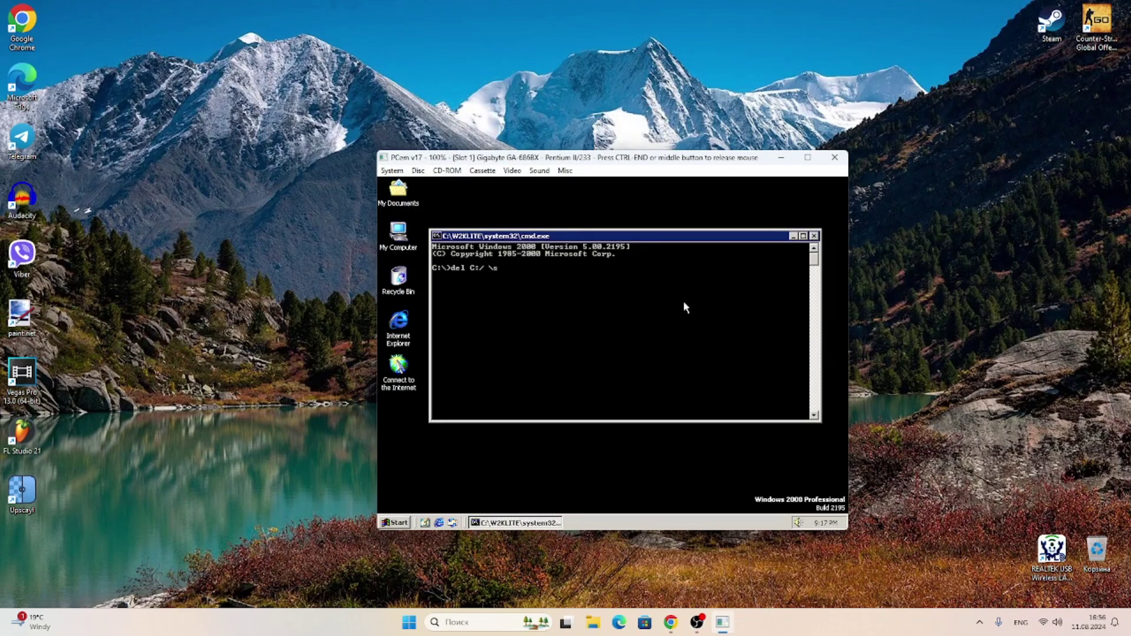
pyautogui.write('\\q')
pyautogui.press('Return')
# - Edit the previous command into rd C:/ \s \q and try to run it
pyautogui.press('Up')
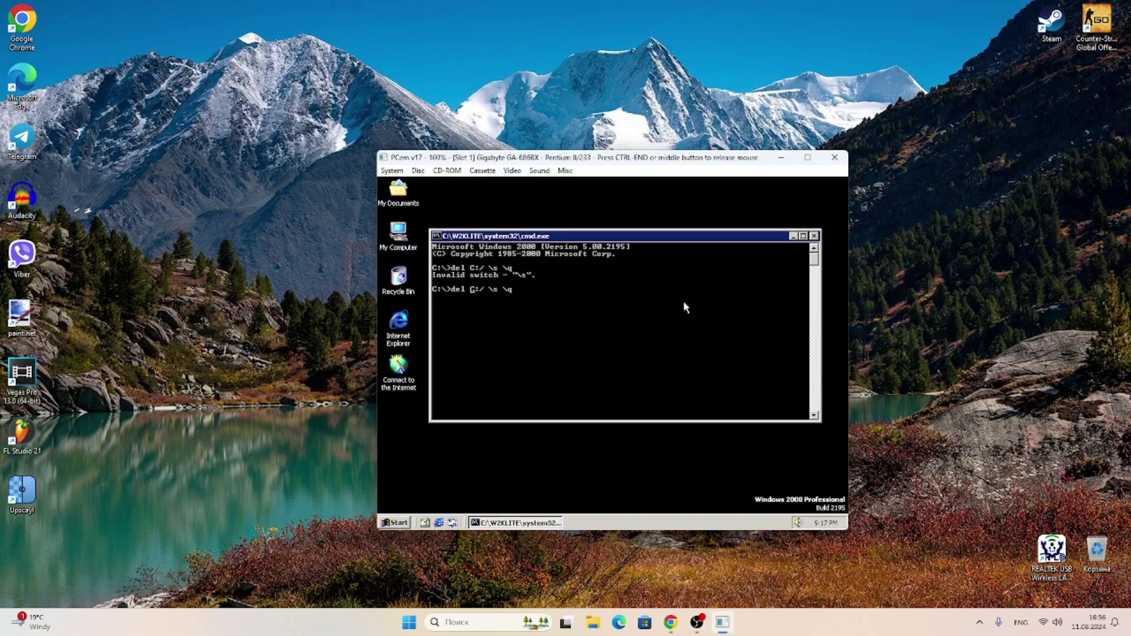
pyautogui.press('BackSpace')
pyautogui.press('BackSpace')
pyautogui.press('BackSpace')
pyautogui.write('c')
pyautogui.press('BackSpace')
pyautogui.write('rd\\')
pyautogui.press('BackSpace')
pyautogui.press('Return')
# - Shorten the last command to rd C:/ \q and try running it twice
pyautogui.press('Up')
pyautogui.press('Left')
pyautogui.press('Left')
pyautogui.press('BackSpace')
pyautogui.press('BackSpace')
pyautogui.press('Return')
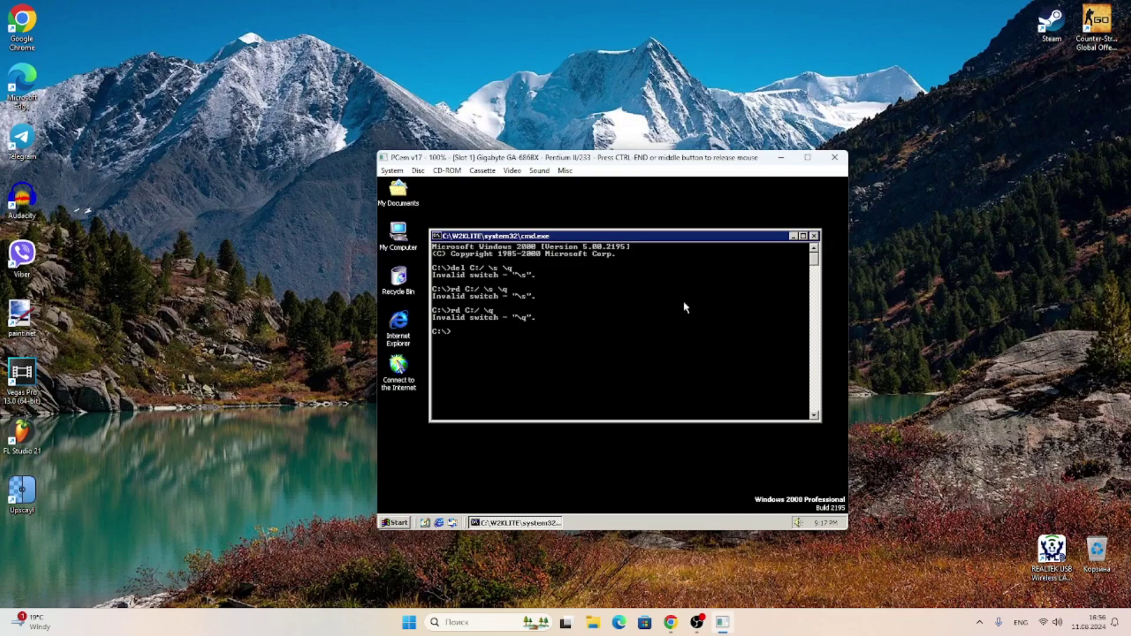
pyautogui.press('Up')
pyautogui.press('Return')
# - Close the command prompt, restart Windows 2000 and release the mouse from the virtual machine
pyautogui.click(814, 235)
pyautogui.click(394, 523)
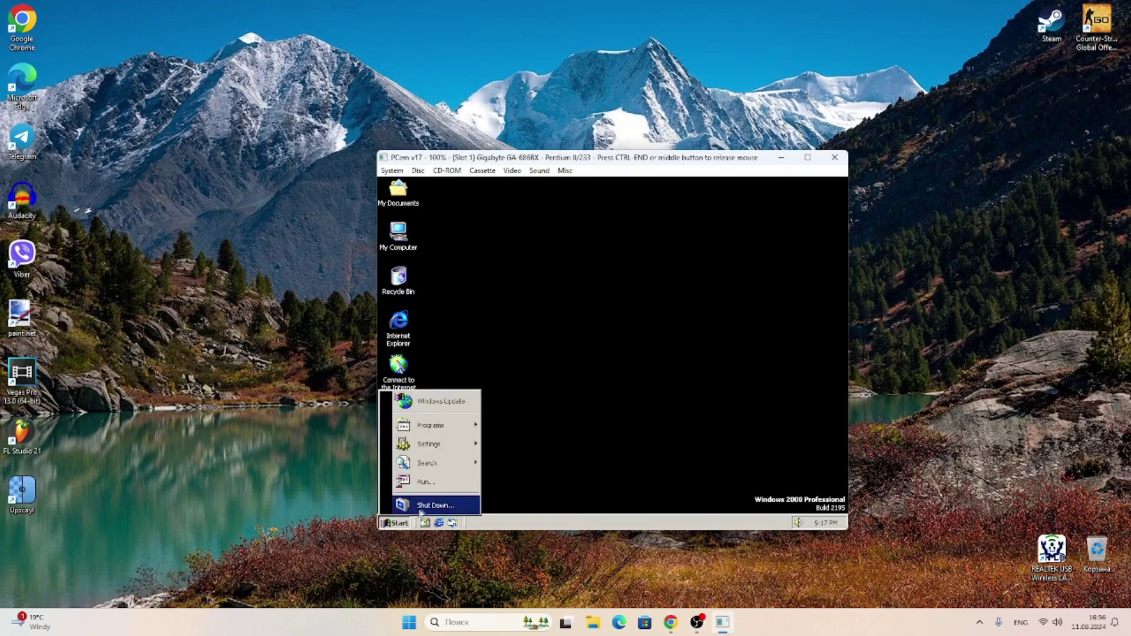
pyautogui.click(436, 505)
pyautogui.click(622, 326)
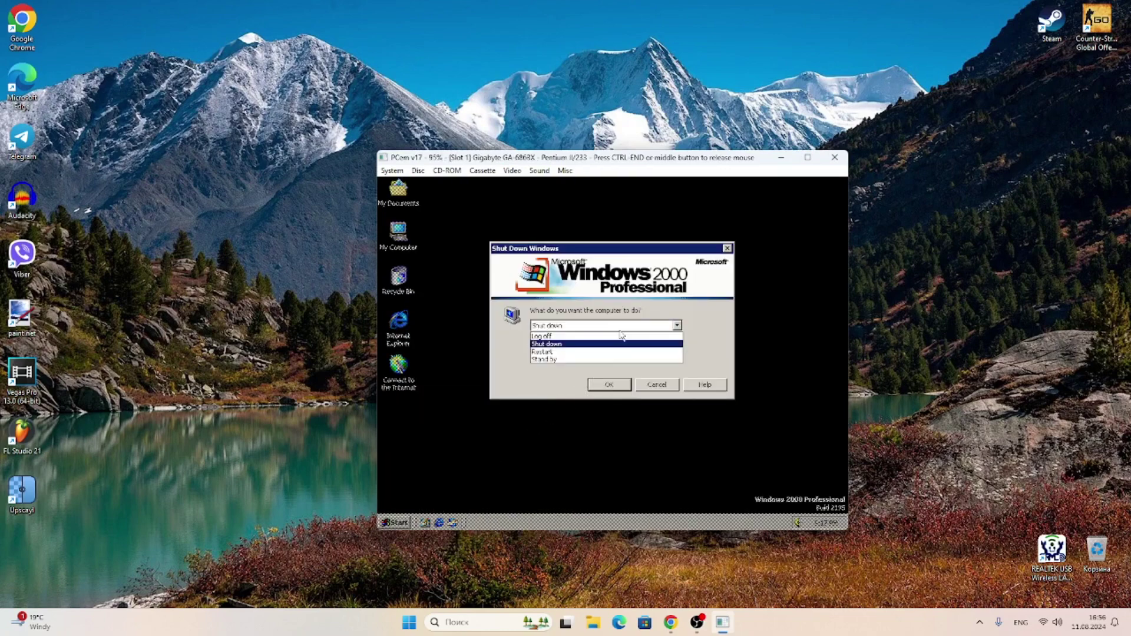
pyautogui.click(601, 348)
pyautogui.click(605, 384)
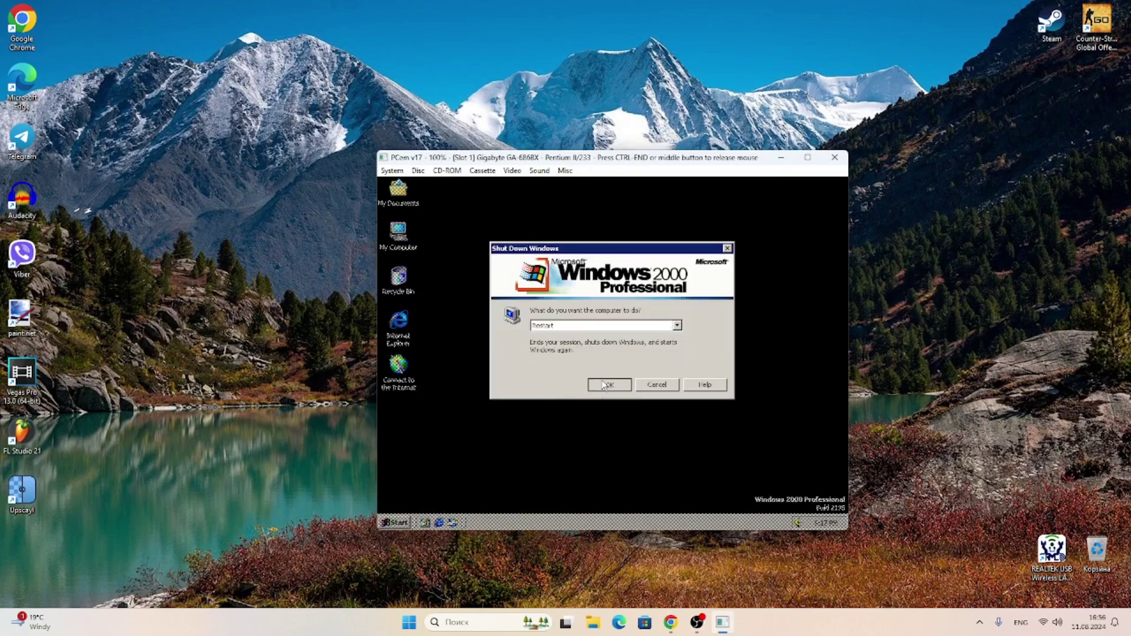
pyautogui.hotkey('ctrl', 'End')
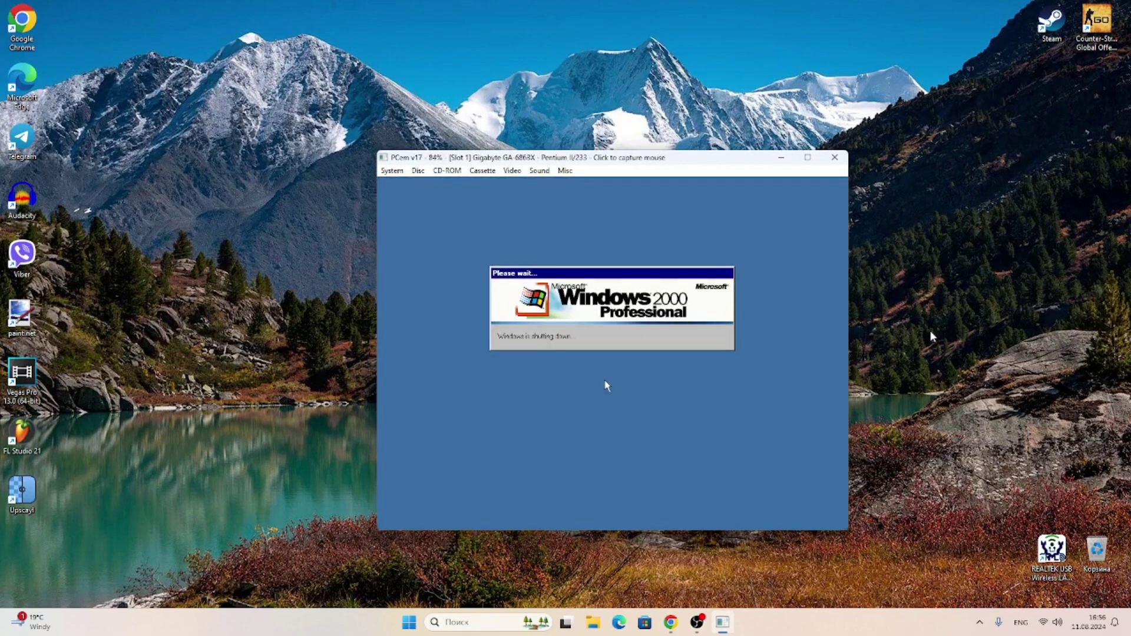